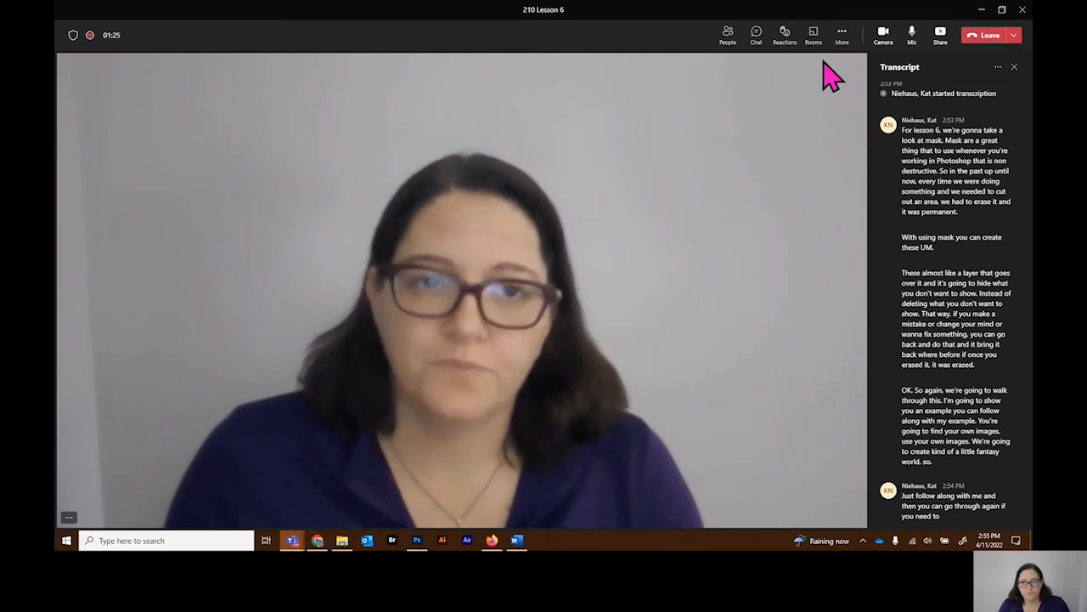
Step: Switch to Photoshop and open all four images from the 6 Masks and Channels folder
{"action": "left_click", "coordinate": [984, 11]}
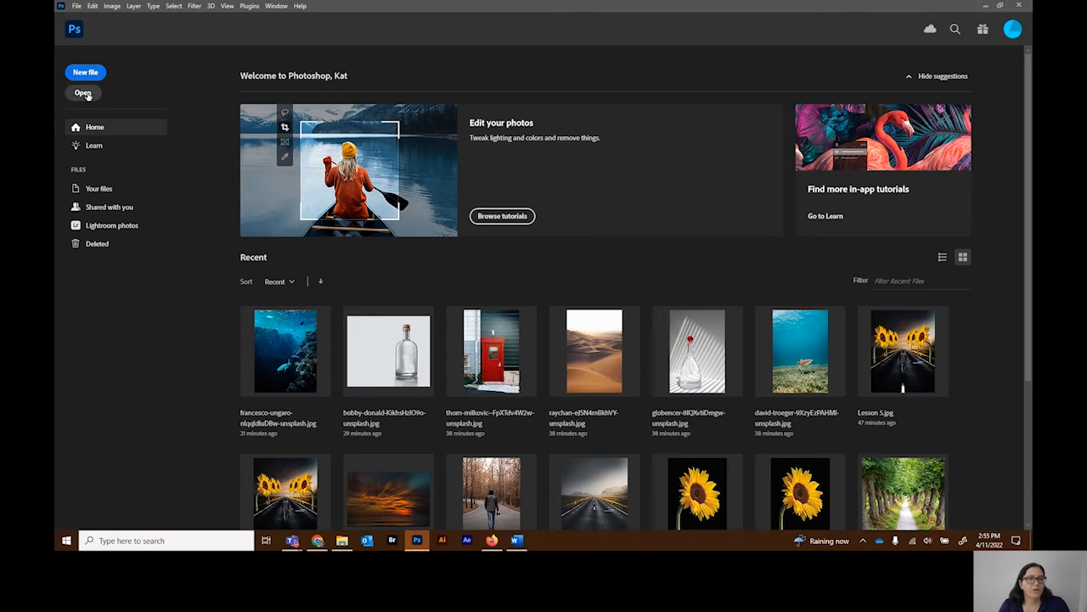
{"action": "left_click", "coordinate": [83, 93]}
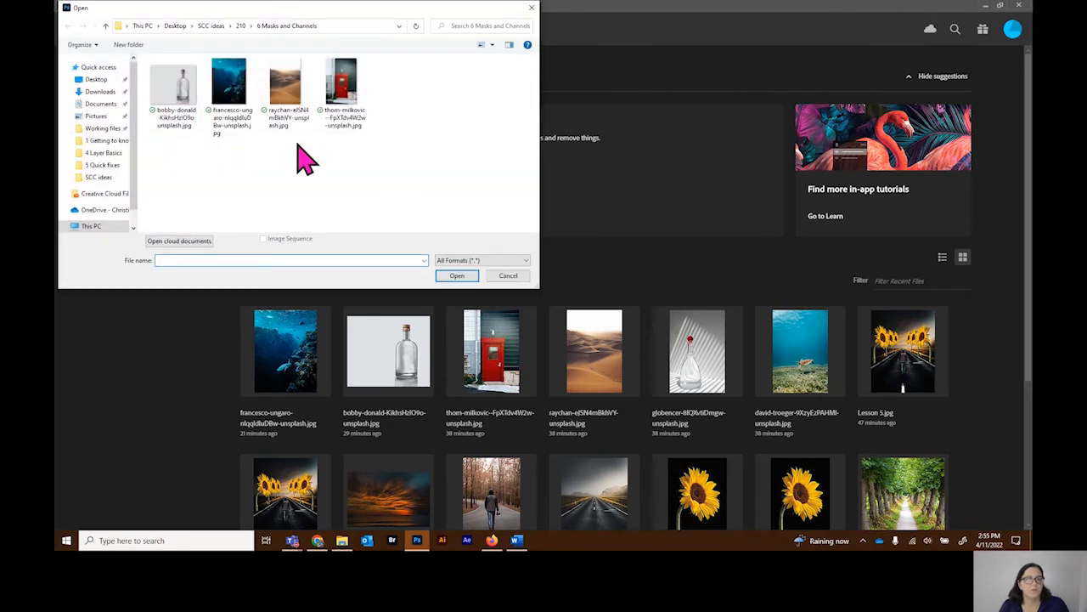
{"action": "left_click_drag", "start_coordinate": [148, 140], "coordinate": [389, 89]}
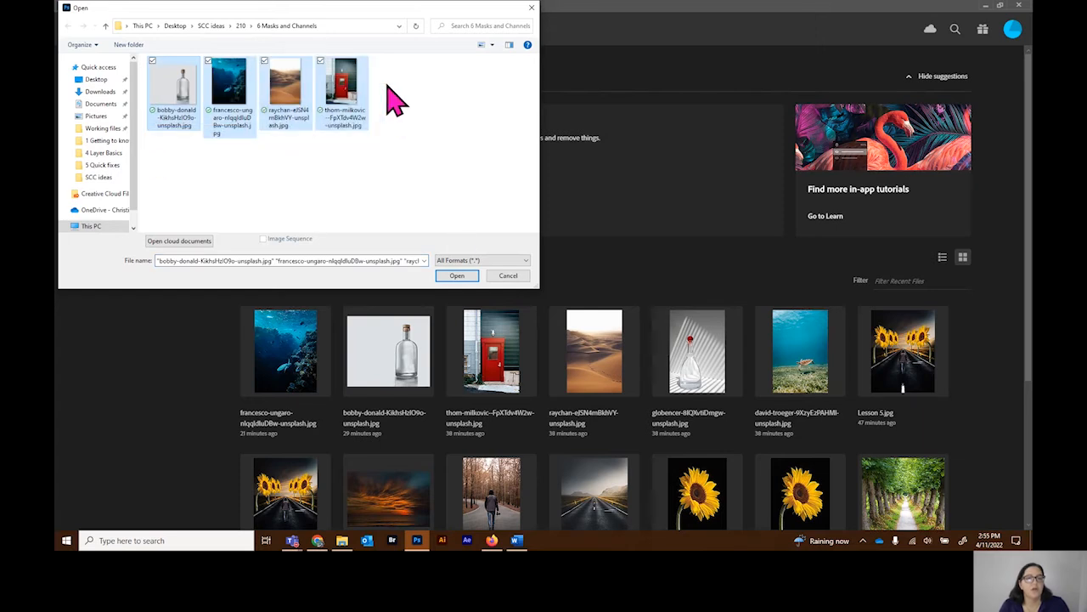
{"action": "left_click", "coordinate": [466, 279]}
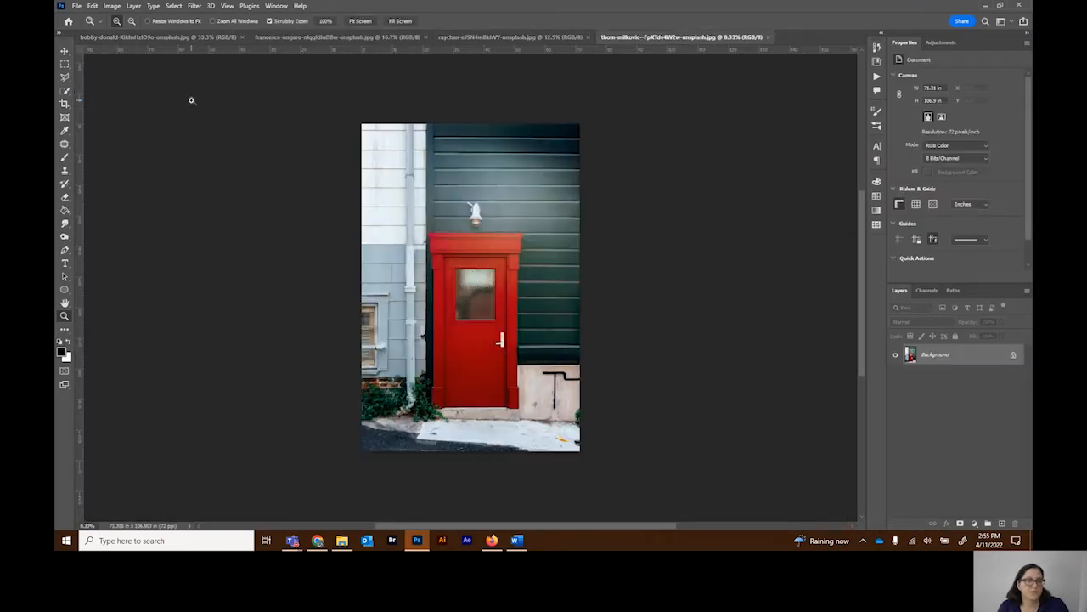
Step: Look through the opened bottle, underwater reef, desert dunes and red door images
{"action": "left_click", "coordinate": [153, 38]}
{"action": "left_click", "coordinate": [285, 39]}
{"action": "left_click", "coordinate": [174, 38]}
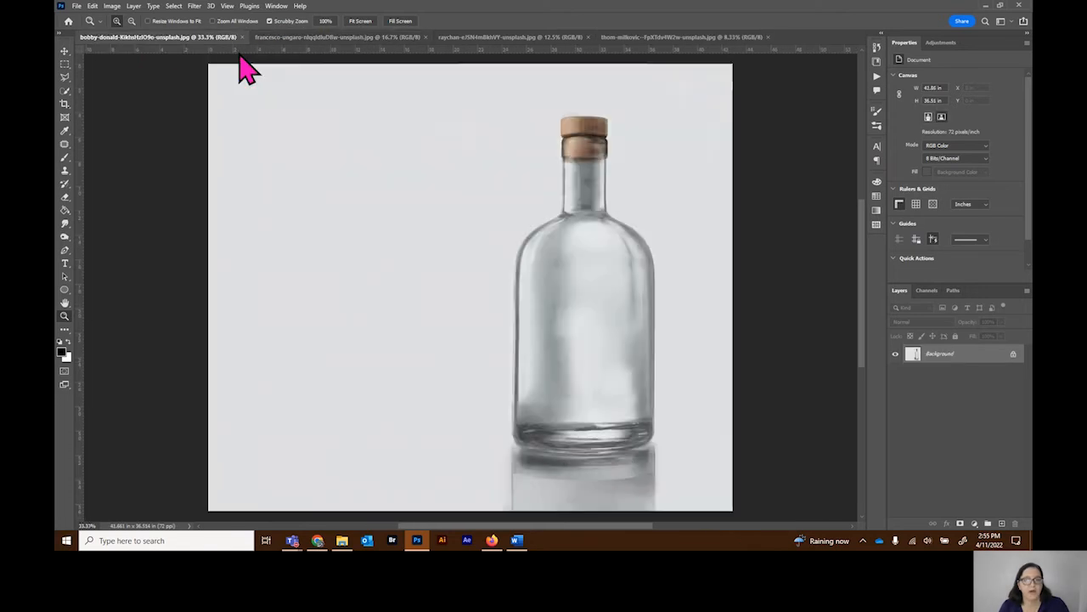
{"action": "left_click", "coordinate": [320, 39]}
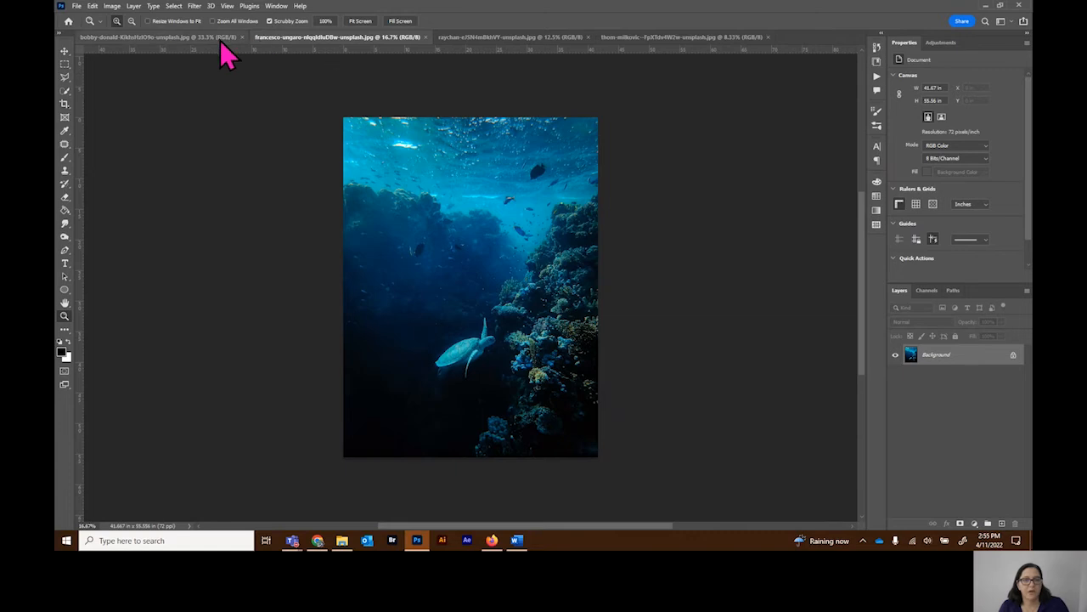
{"action": "left_click", "coordinate": [502, 39]}
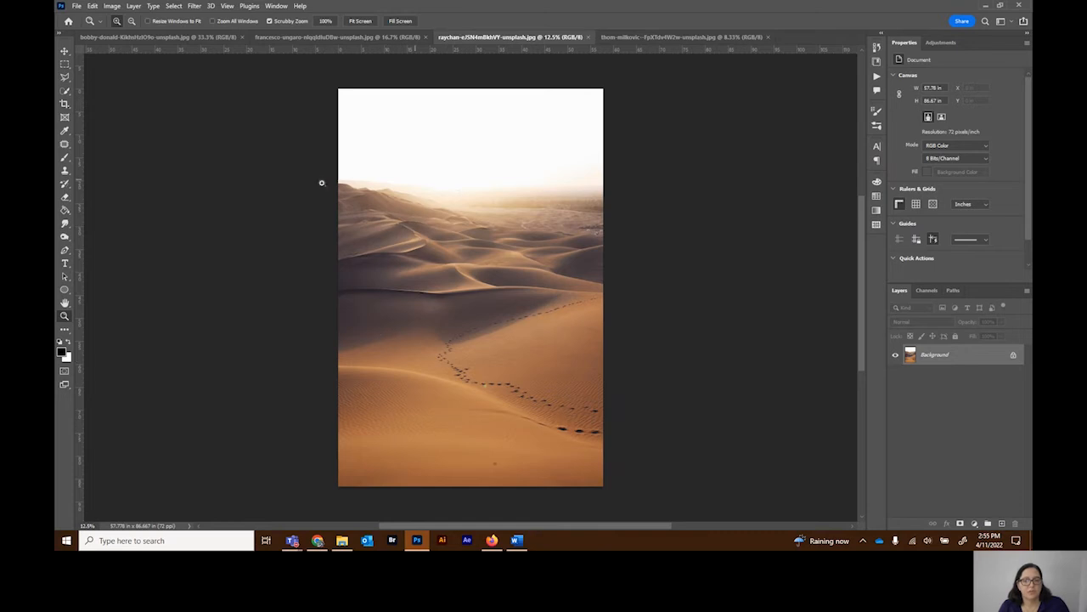
{"action": "left_click", "coordinate": [674, 39]}
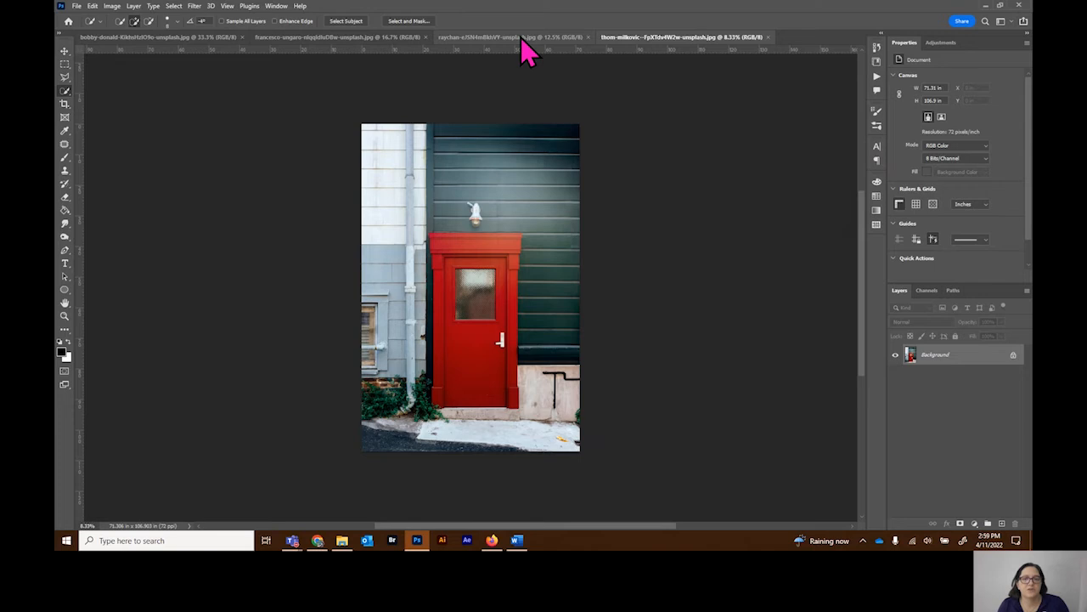
Step: Make the desert image the first open document and paste the entire bottle image into it as a new layer
{"action": "left_click", "coordinate": [521, 39]}
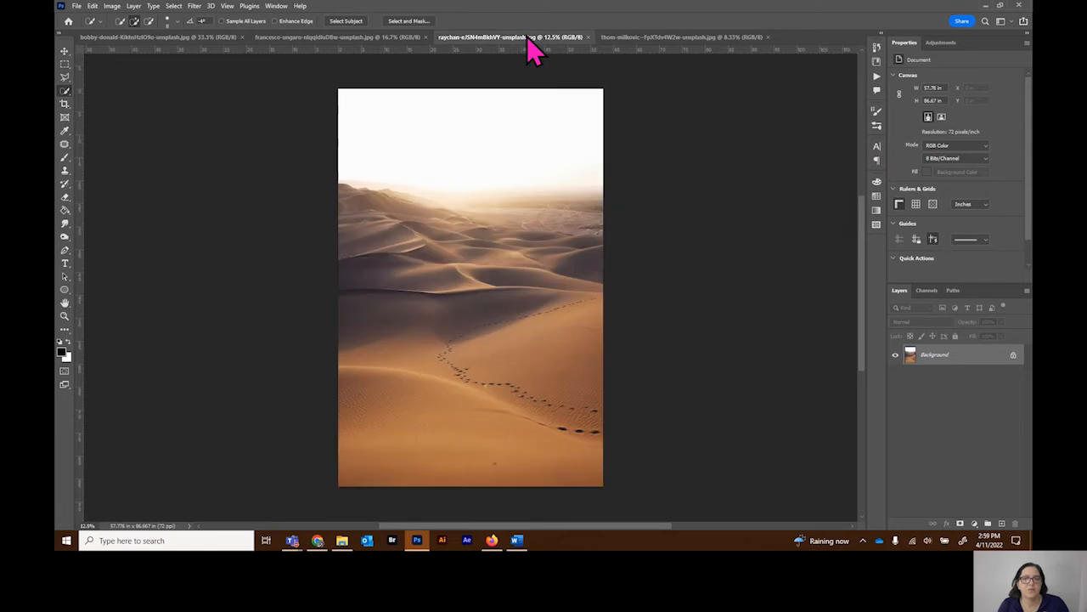
{"action": "left_click_drag", "start_coordinate": [523, 38], "coordinate": [154, 45]}
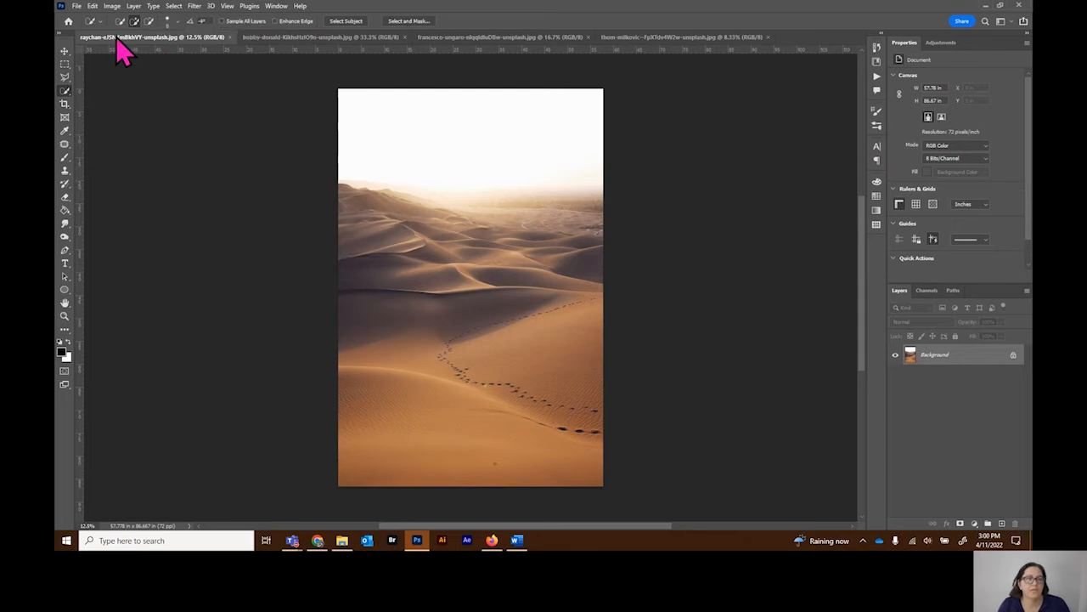
{"action": "left_click", "coordinate": [333, 39]}
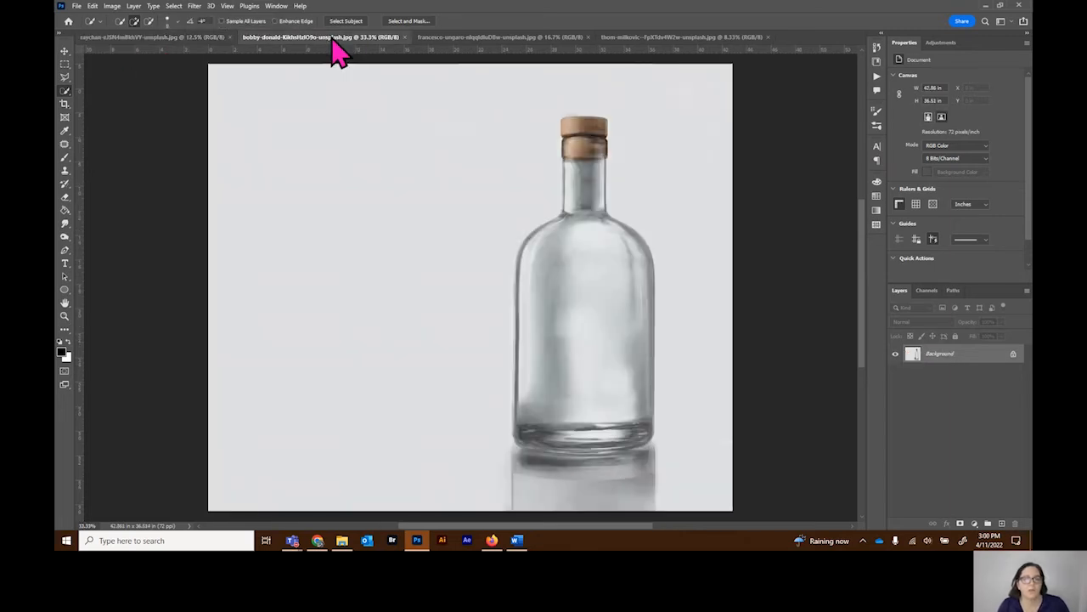
{"action": "key", "text": "ctrl+a"}
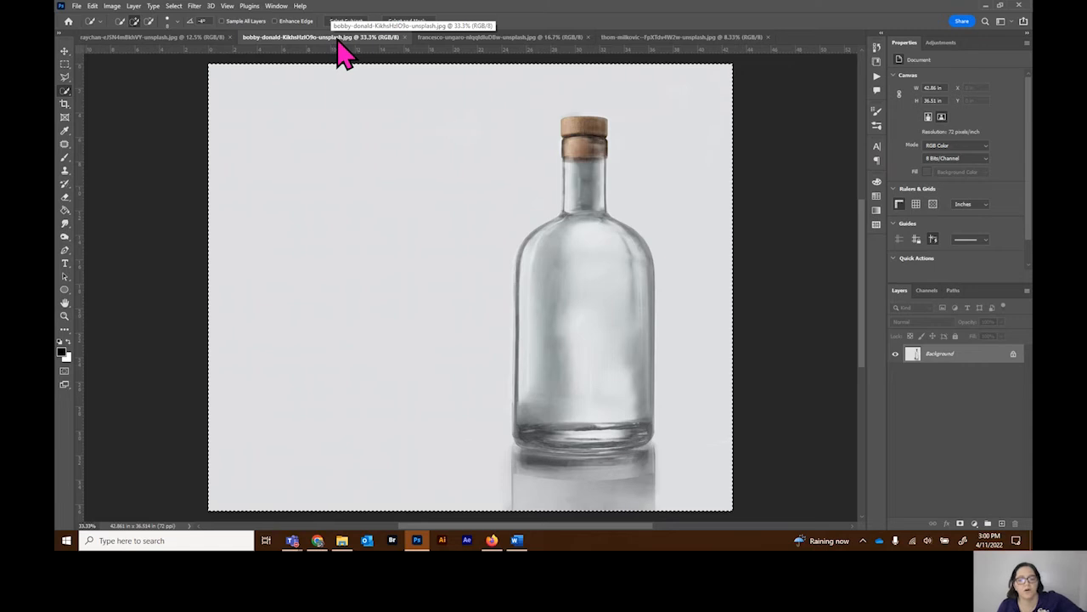
{"action": "left_click", "coordinate": [170, 39]}
{"action": "key", "text": "ctrl+v"}
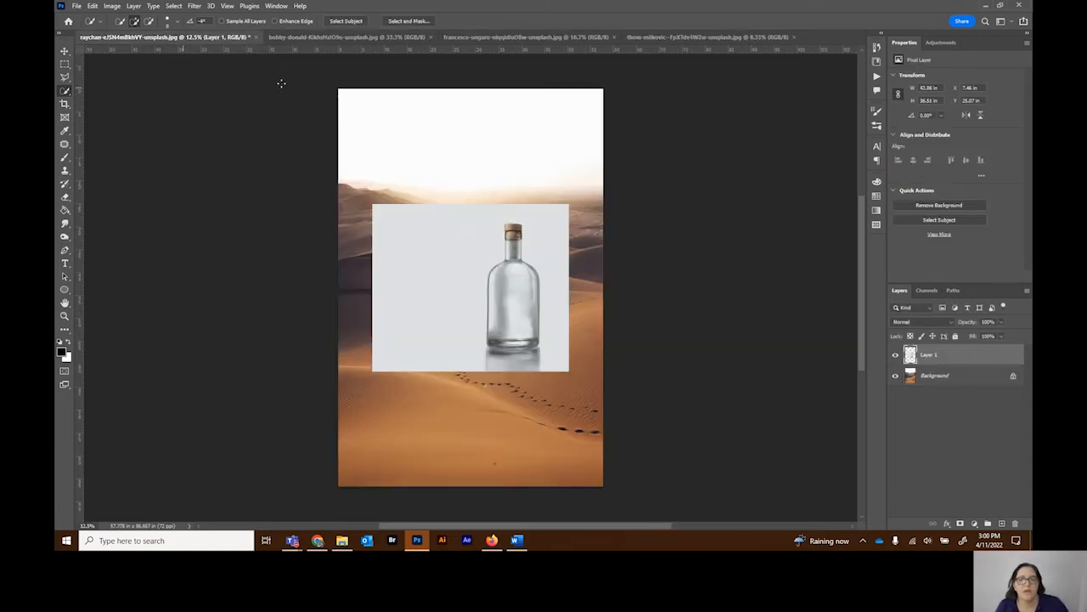
Step: Select the bottle on Layer 1 by framing it with the Object Selection tool
{"action": "left_click", "coordinate": [67, 92]}
{"action": "left_click", "coordinate": [115, 91]}
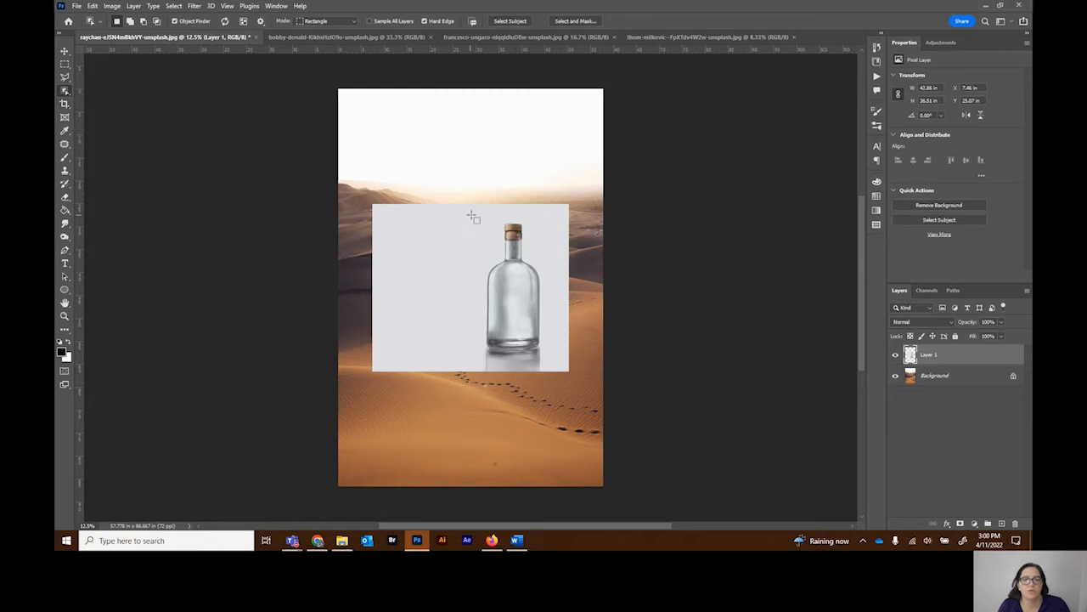
{"action": "left_click_drag", "start_coordinate": [473, 216], "coordinate": [550, 358]}
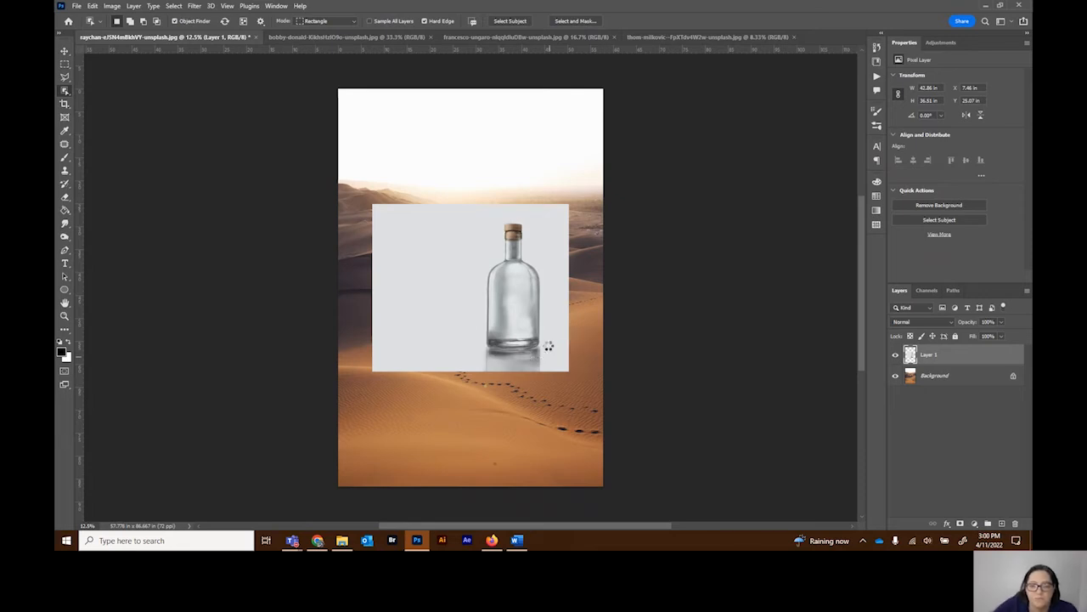
{"action": "key", "text": "ctrl+plus"}
{"action": "key", "text": "ctrl+plus"}
{"action": "key", "text": "ctrl+plus"}
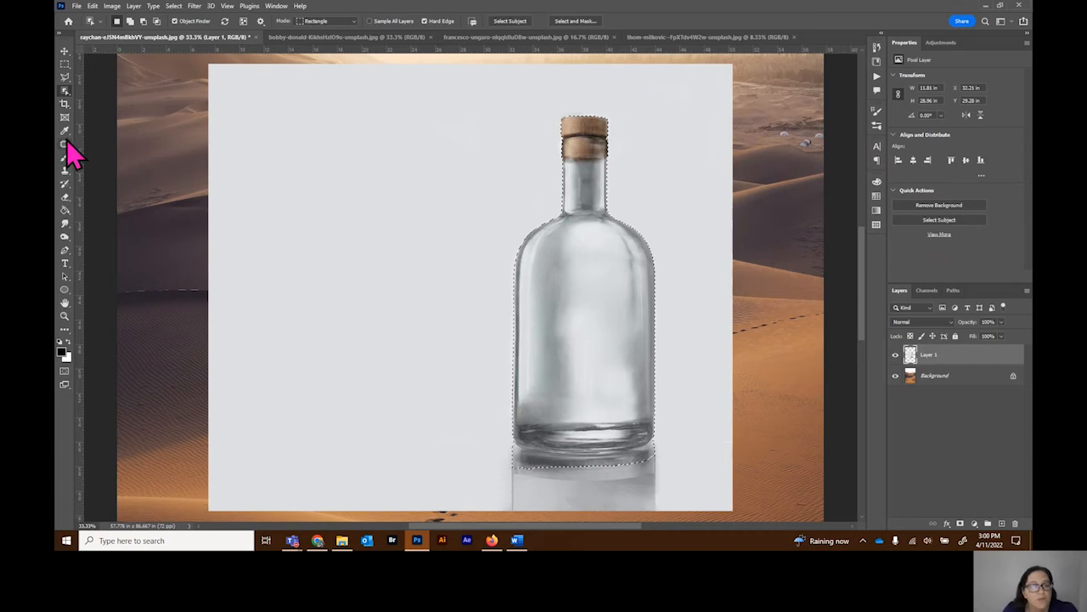
Step: Try to refine the selection around the bottle's base and reflection with the Quick Selection tool
{"action": "right_click", "coordinate": [67, 92]}
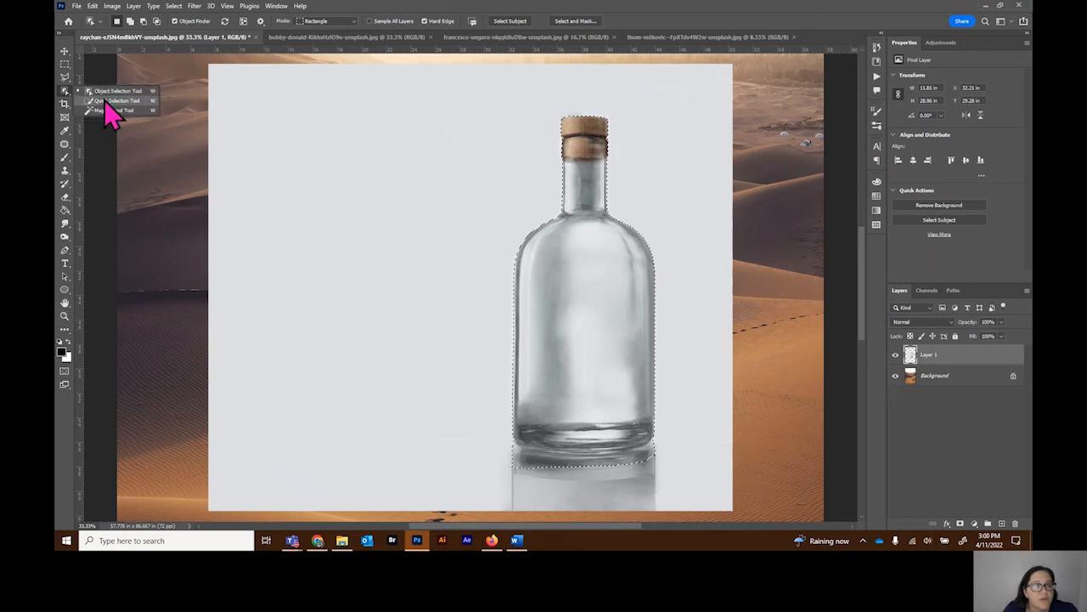
{"action": "left_click", "coordinate": [104, 100]}
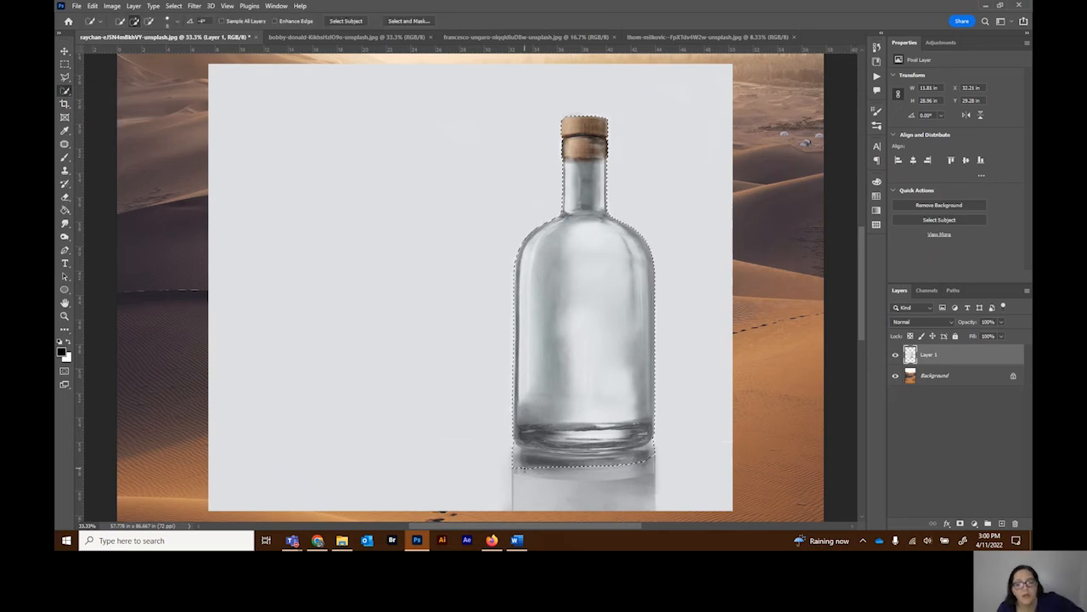
{"action": "mouse_move", "coordinate": [515, 453]}
{"action": "left_mouse_down"}
{"action": "mouse_move", "coordinate": [623, 456]}
{"action": "mouse_move", "coordinate": [659, 446]}
{"action": "mouse_move", "coordinate": [658, 423]}
{"action": "left_mouse_up"}
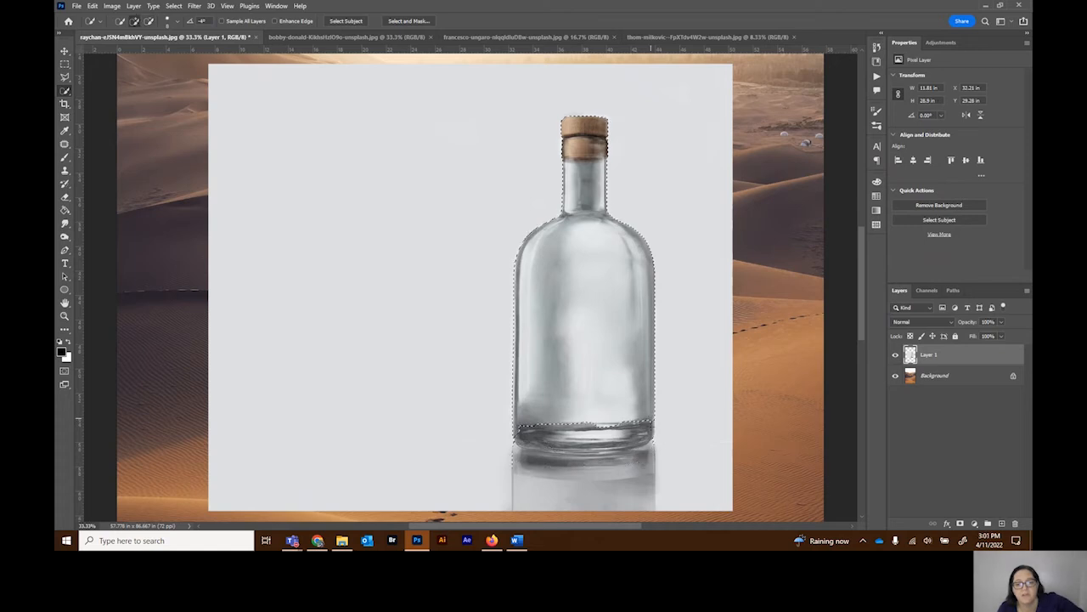
{"action": "left_click", "coordinate": [572, 457]}
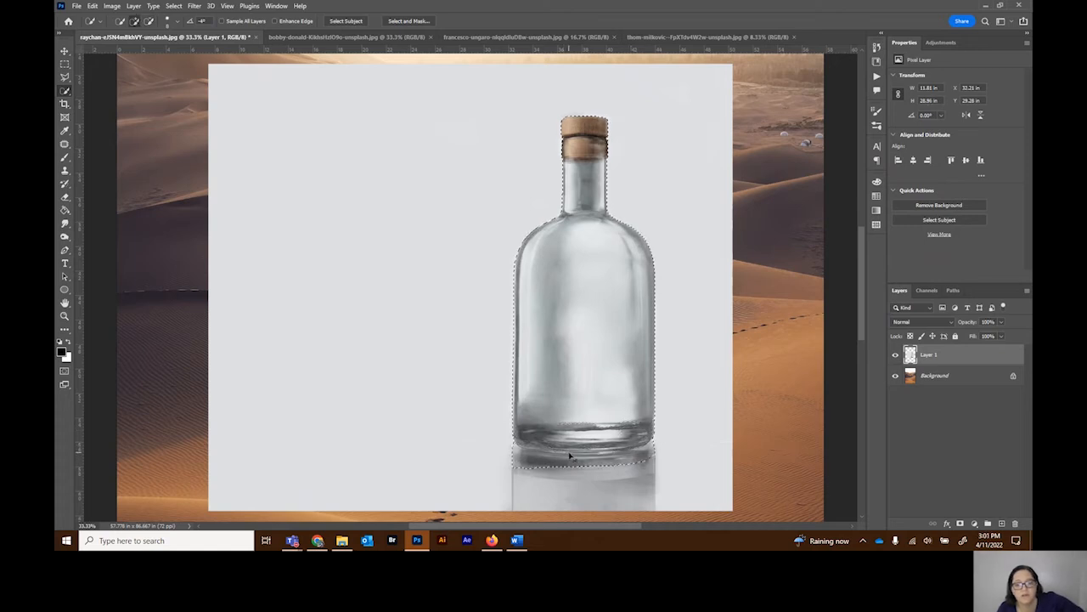
{"action": "left_click", "coordinate": [510, 458]}
{"action": "left_click_drag", "start_coordinate": [510, 458], "coordinate": [618, 468]}
{"action": "key", "text": "ctrl+z"}
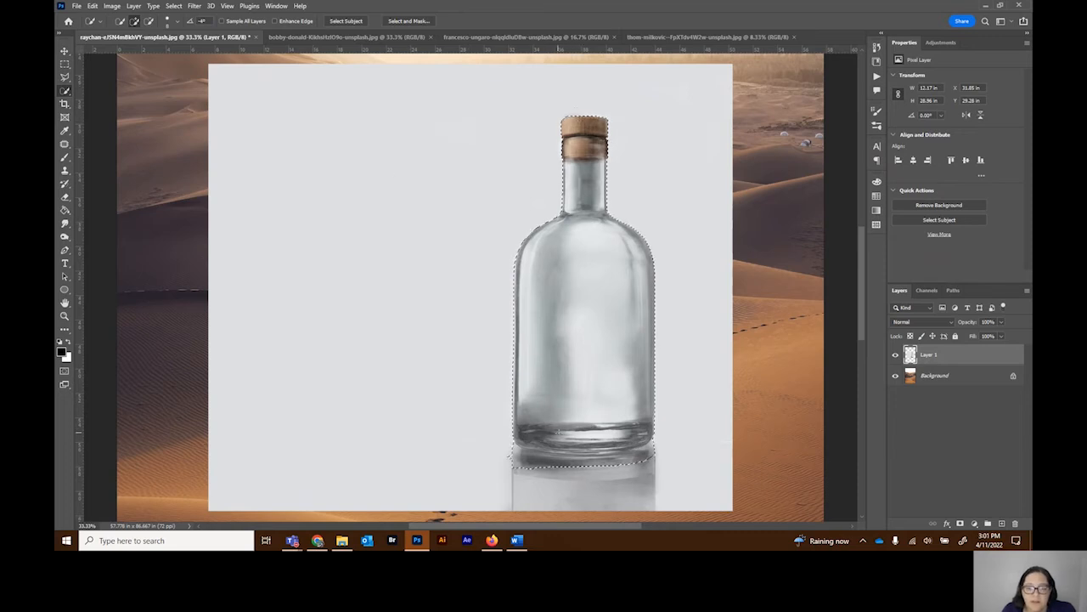
Step: Add a layer mask to Layer 1 from the bottle selection, and duplicate the masked layer with the original hidden
{"action": "left_click", "coordinate": [960, 524]}
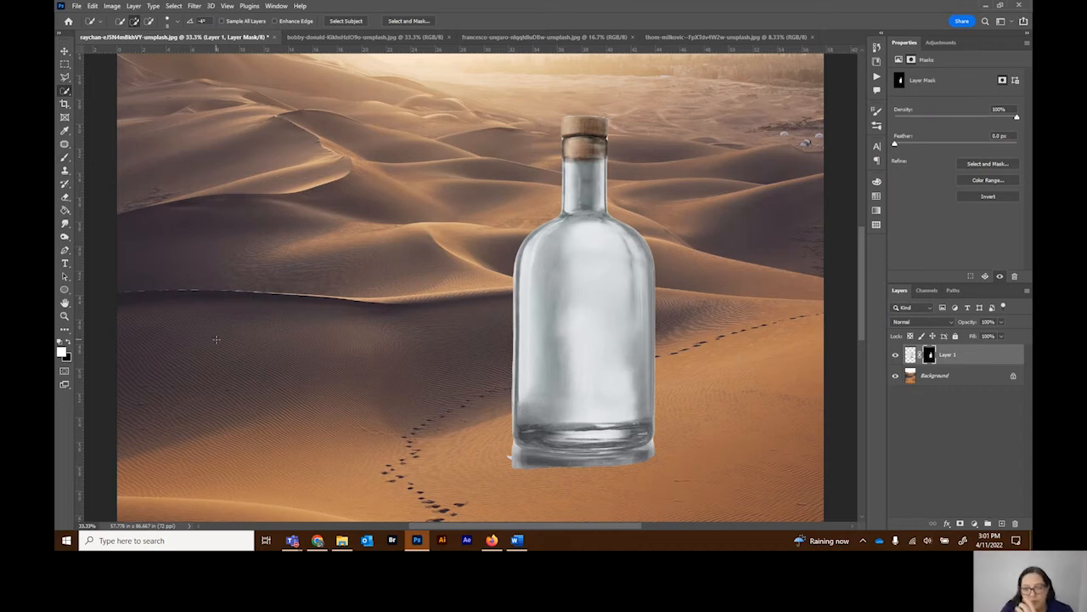
{"action": "left_click_drag", "start_coordinate": [973, 359], "coordinate": [1001, 523]}
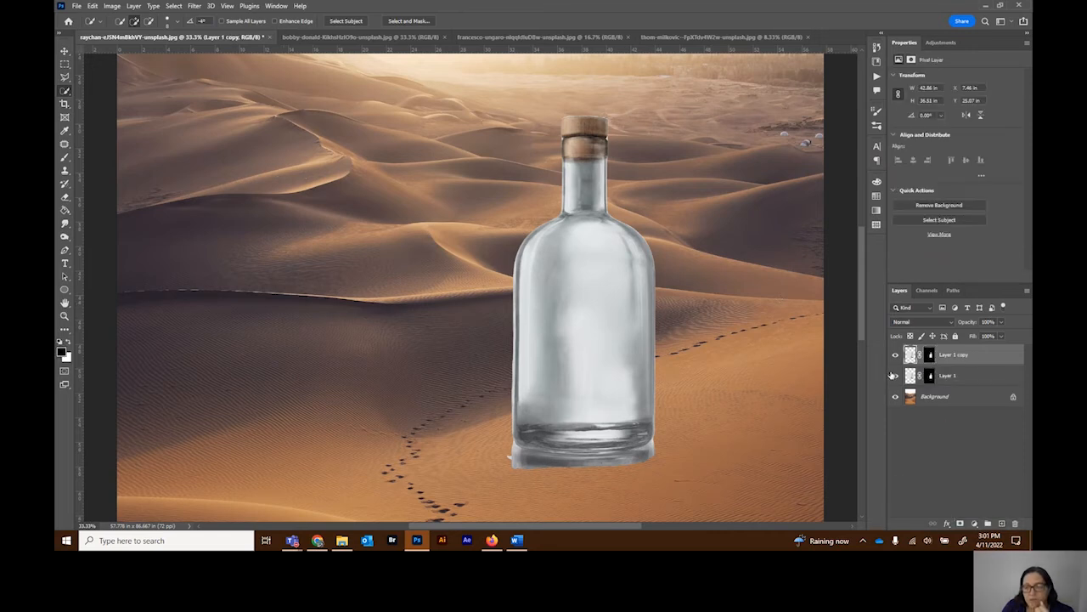
{"action": "left_click", "coordinate": [895, 375]}
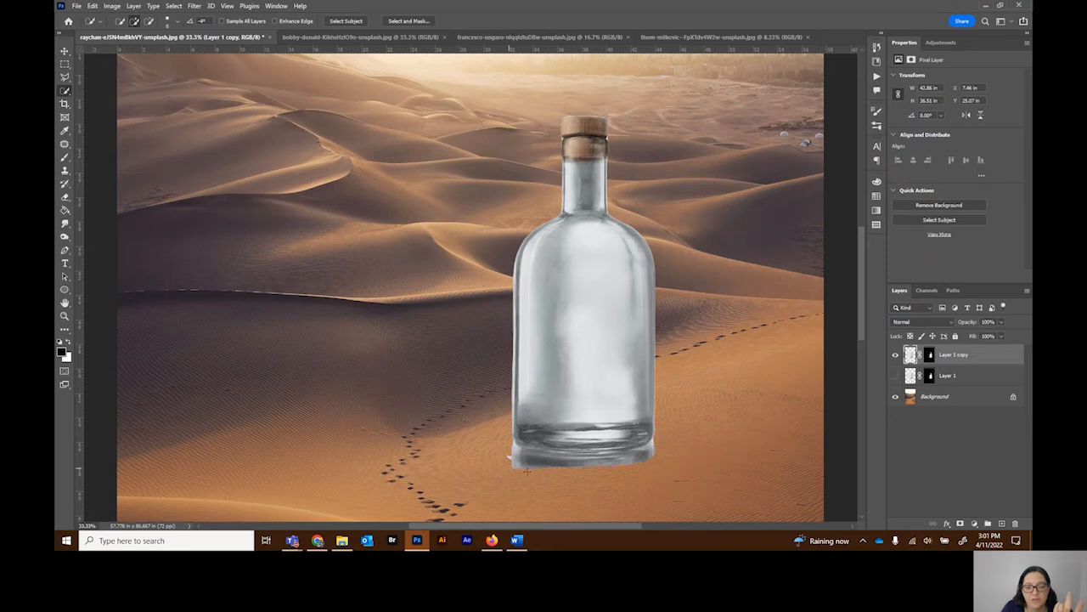
Step: Paint black with the Brush on the Layer 1 copy mask to hide the reflection around the bottle's lower-left base
{"action": "left_click", "coordinate": [63, 159]}
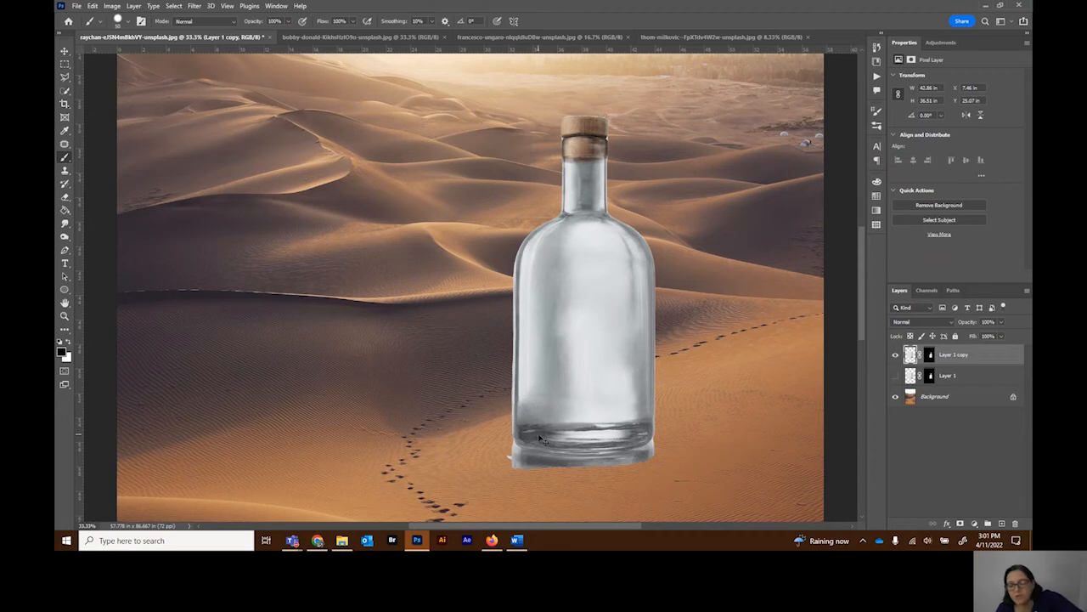
{"action": "key", "text": "ctrl+plus"}
{"action": "key", "text": "ctrl+plus"}
{"action": "scroll", "coordinate": [737, 425], "scroll_direction": "down", "scroll_amount": 10}
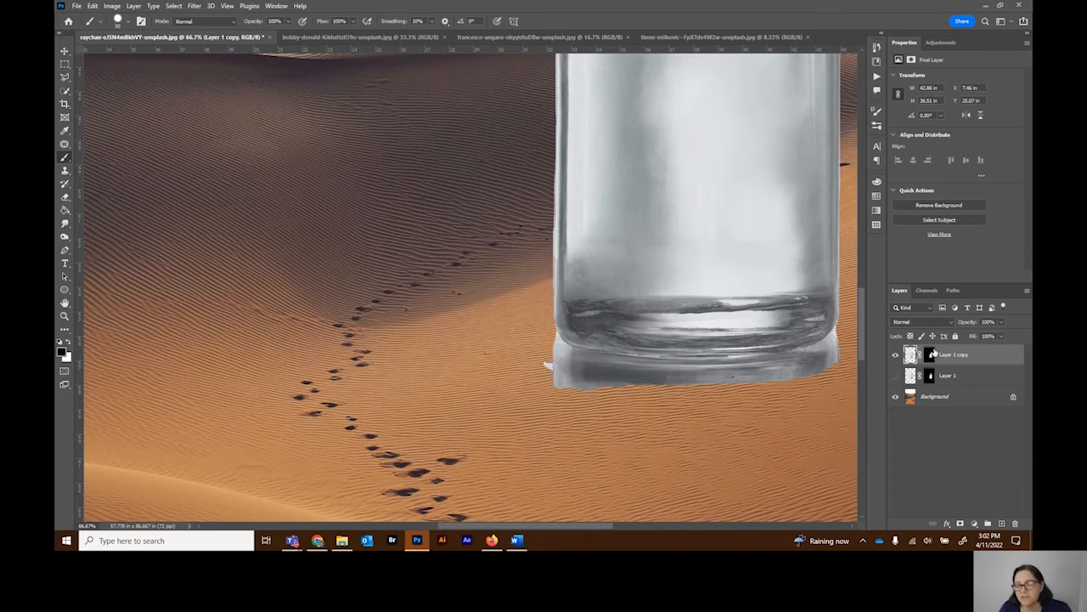
{"action": "left_click", "coordinate": [930, 355]}
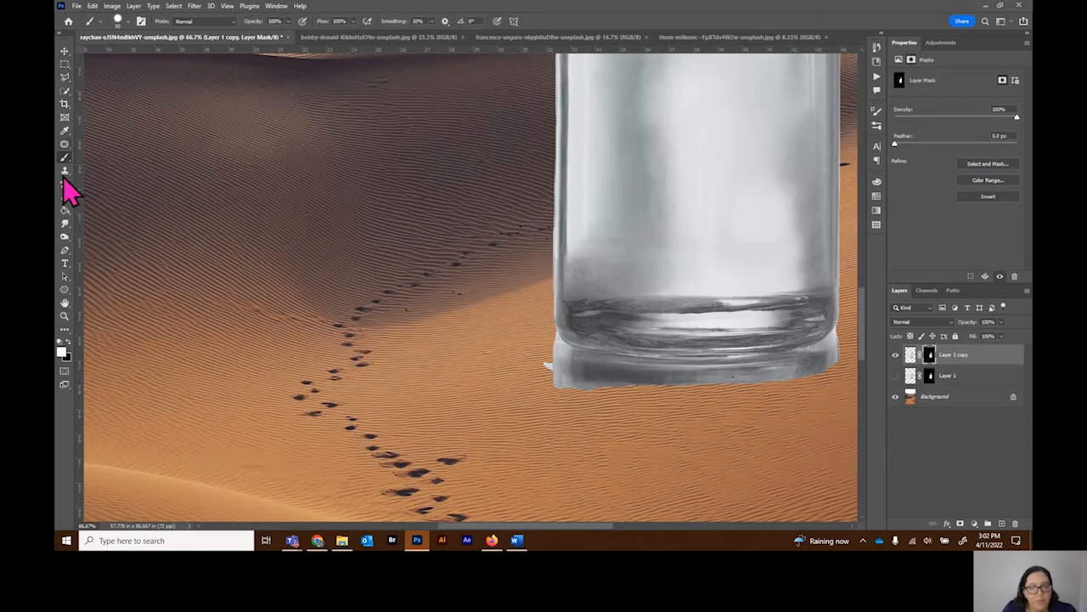
{"action": "left_click", "coordinate": [69, 342]}
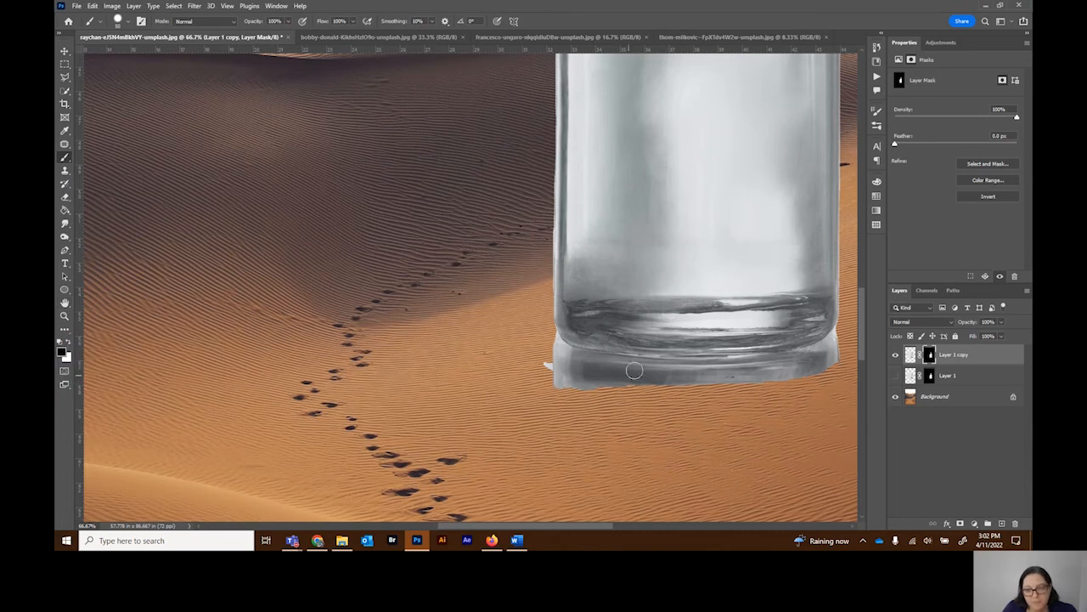
{"action": "mouse_move", "coordinate": [545, 364]}
{"action": "left_mouse_down"}
{"action": "mouse_move", "coordinate": [593, 380]}
{"action": "mouse_move", "coordinate": [550, 377]}
{"action": "mouse_move", "coordinate": [619, 391]}
{"action": "mouse_move", "coordinate": [581, 375]}
{"action": "mouse_move", "coordinate": [603, 381]}
{"action": "mouse_move", "coordinate": [550, 334]}
{"action": "left_mouse_up"}
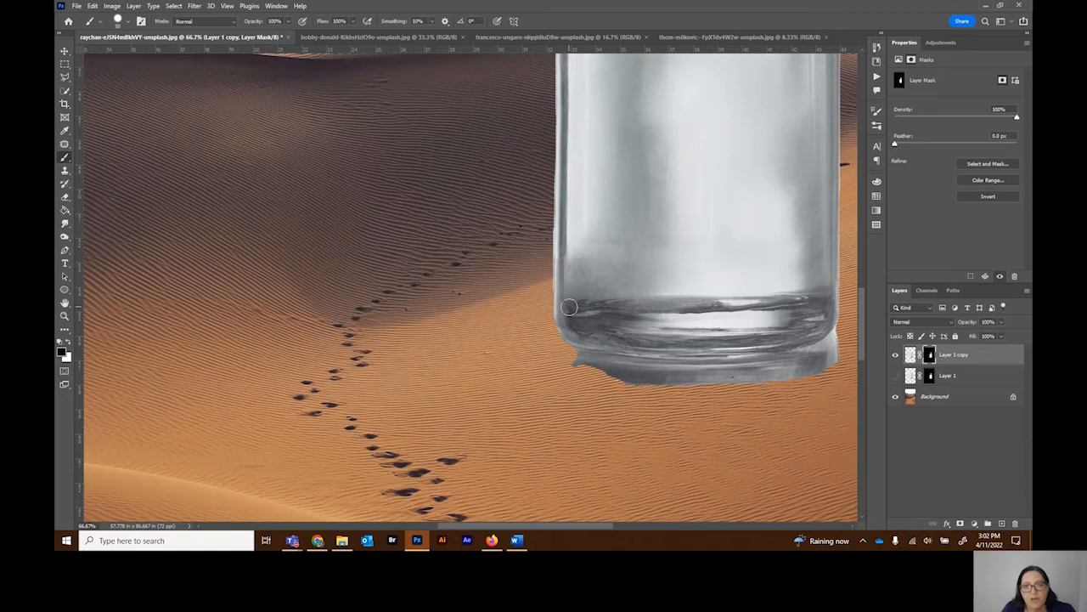
Step: Outline a strip along the bottle's straight left edge with the Polygonal Lasso and paint it black on the layer mask
{"action": "scroll", "coordinate": [566, 299], "scroll_direction": "up", "scroll_amount": 3}
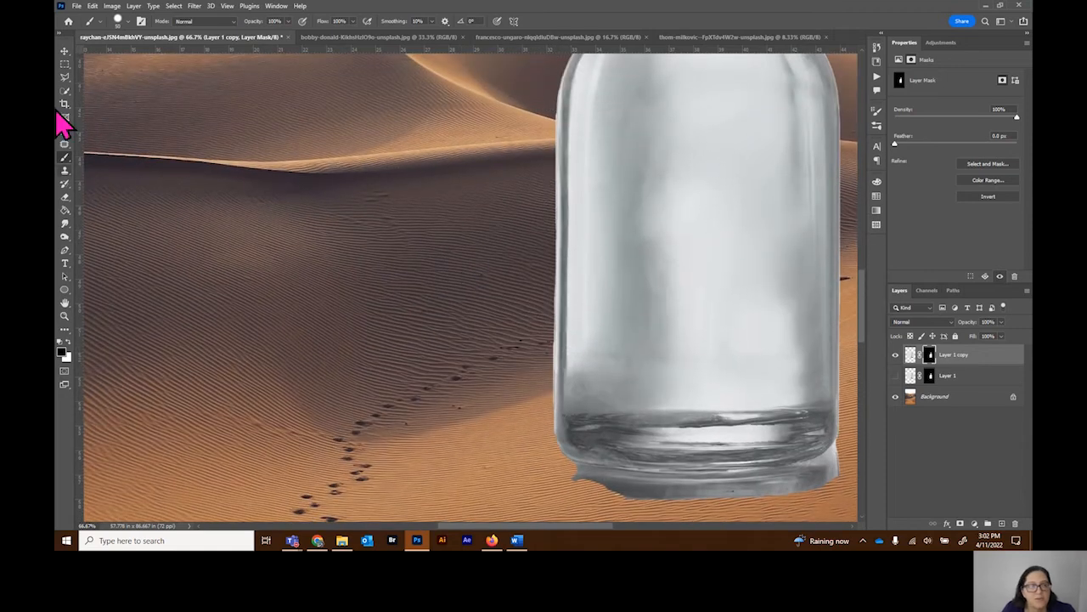
{"action": "left_click", "coordinate": [65, 76]}
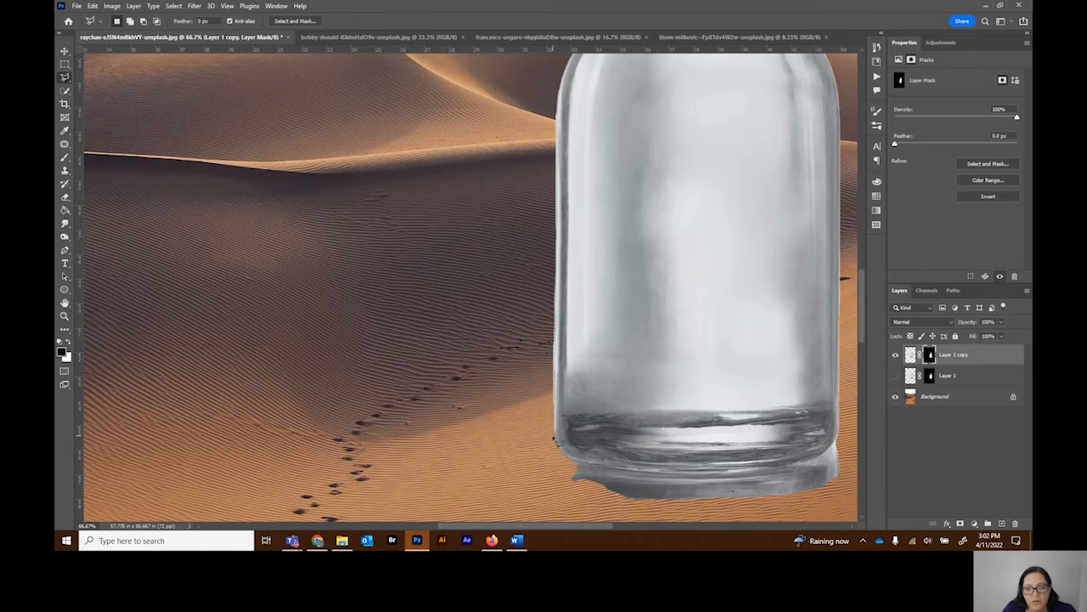
{"action": "mouse_move", "coordinate": [557, 438]}
{"action": "left_mouse_down"}
{"action": "mouse_move", "coordinate": [574, 249]}
{"action": "mouse_move", "coordinate": [561, 85]}
{"action": "left_mouse_up"}
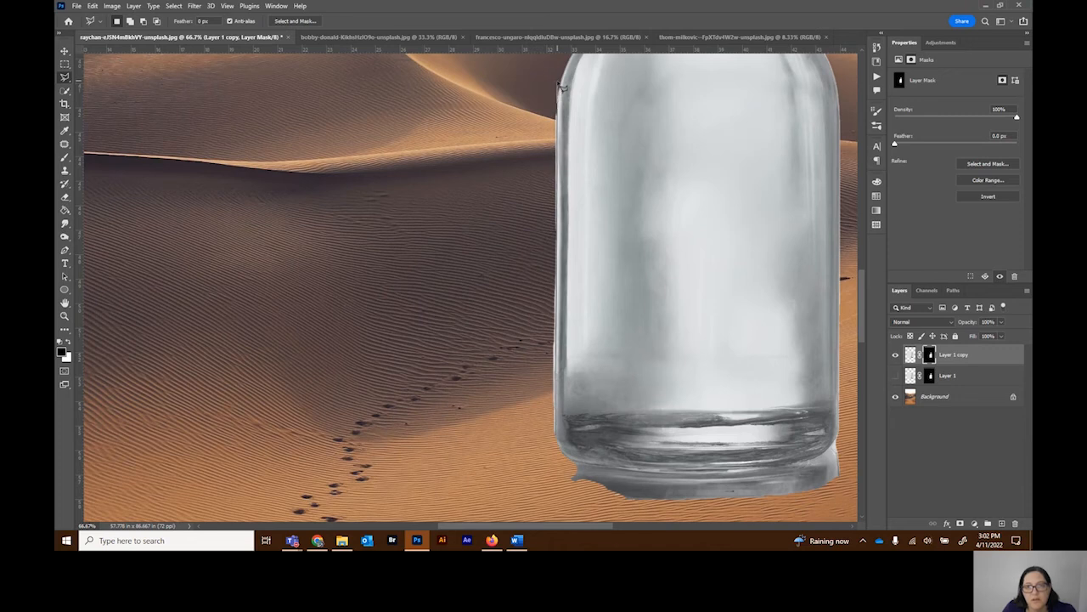
{"action": "left_click", "coordinate": [520, 82]}
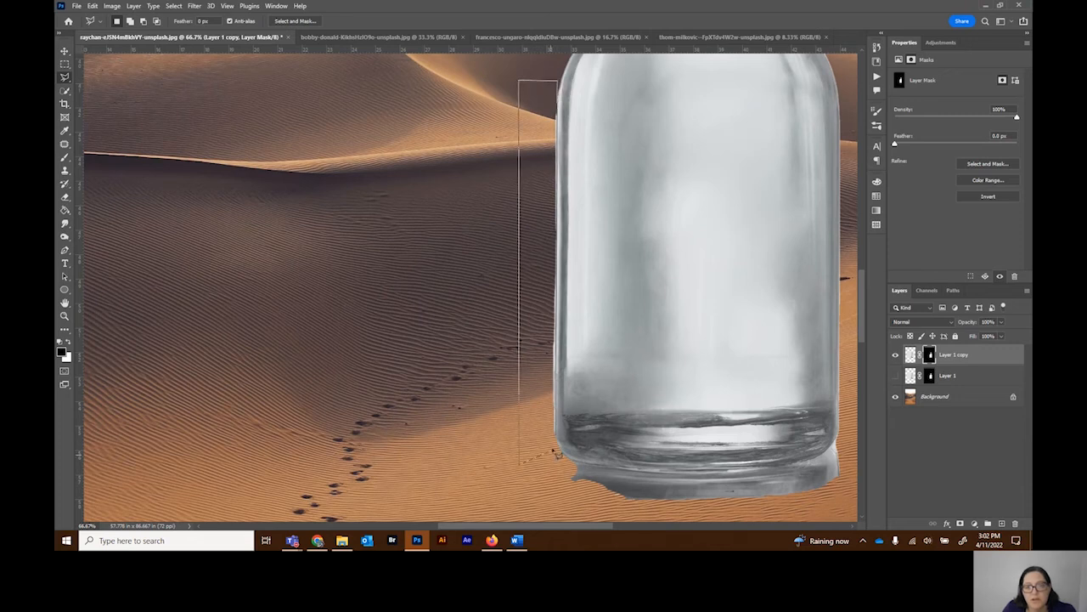
{"action": "left_click", "coordinate": [558, 438]}
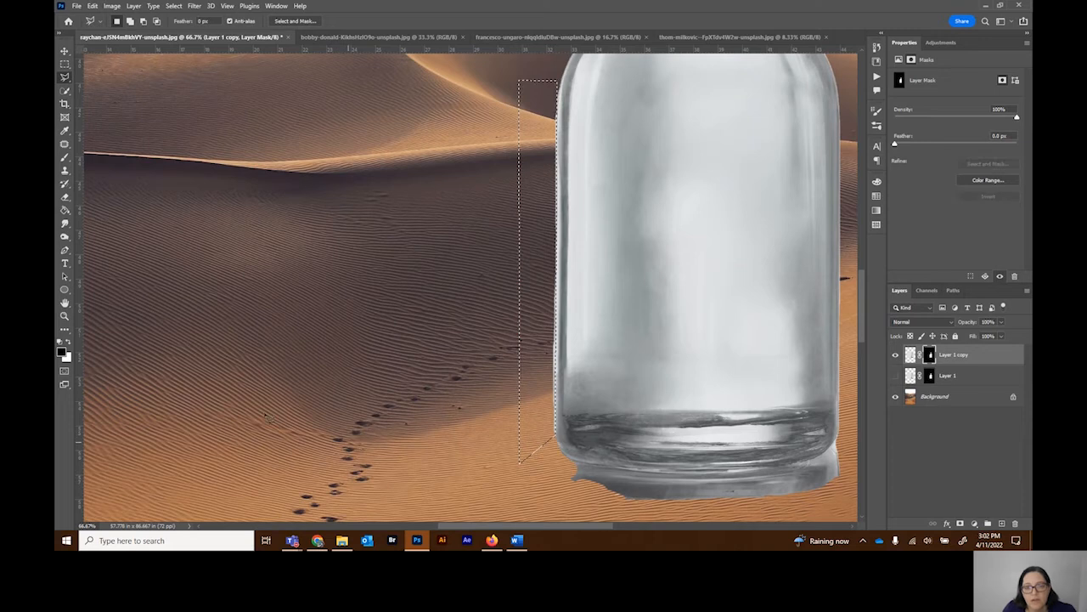
{"action": "left_click", "coordinate": [65, 158]}
{"action": "left_click_drag", "start_coordinate": [554, 81], "coordinate": [552, 418]}
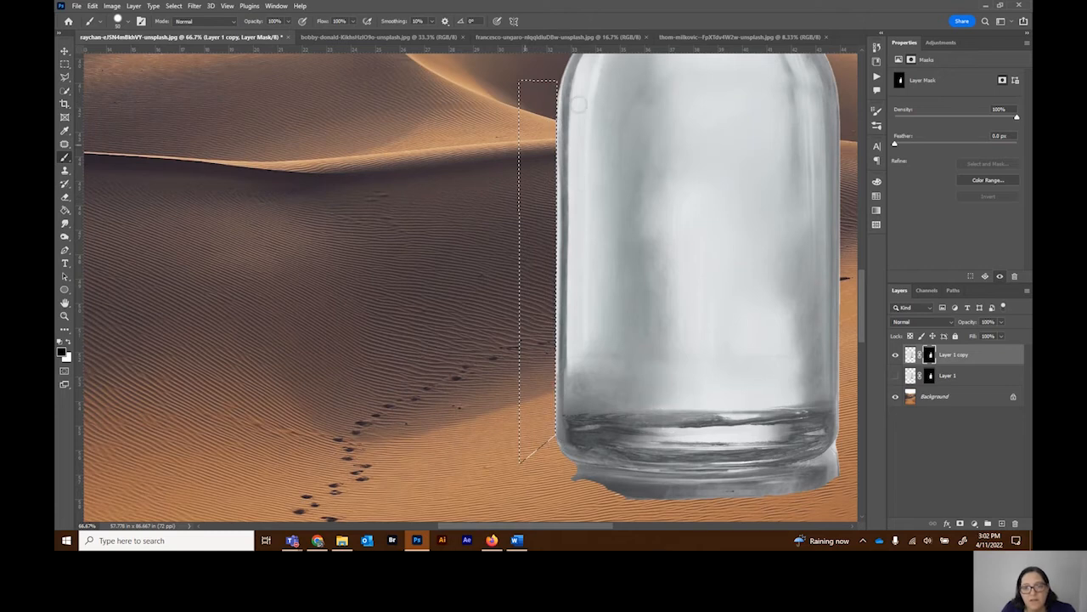
Step: Invert the selection, paint white on the layer mask along the bottle's left edge, and deselect
{"action": "left_click", "coordinate": [175, 6]}
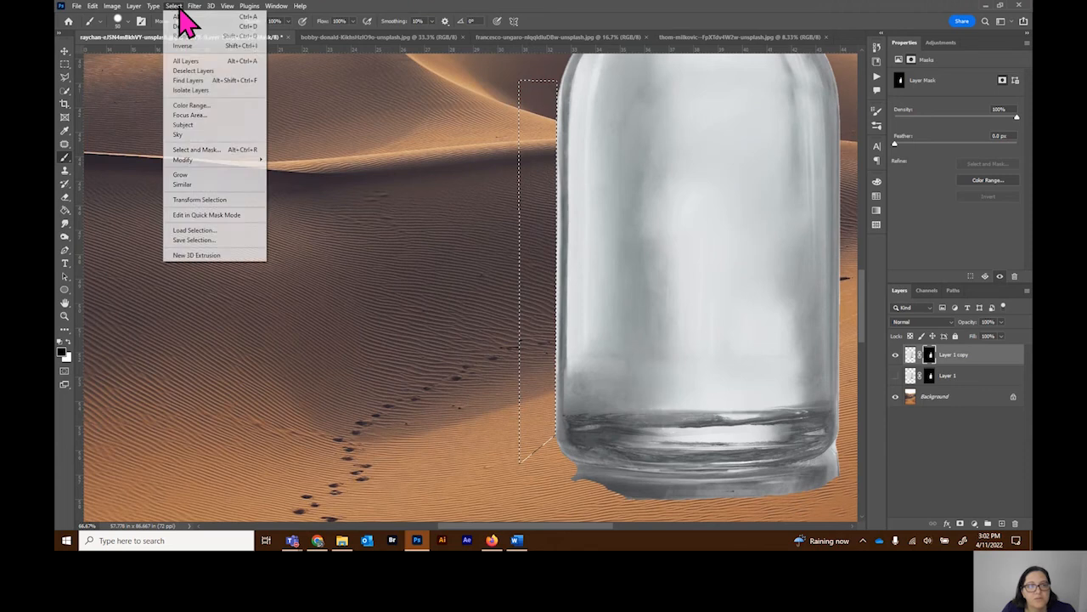
{"action": "left_click", "coordinate": [181, 47]}
{"action": "left_click", "coordinate": [71, 343]}
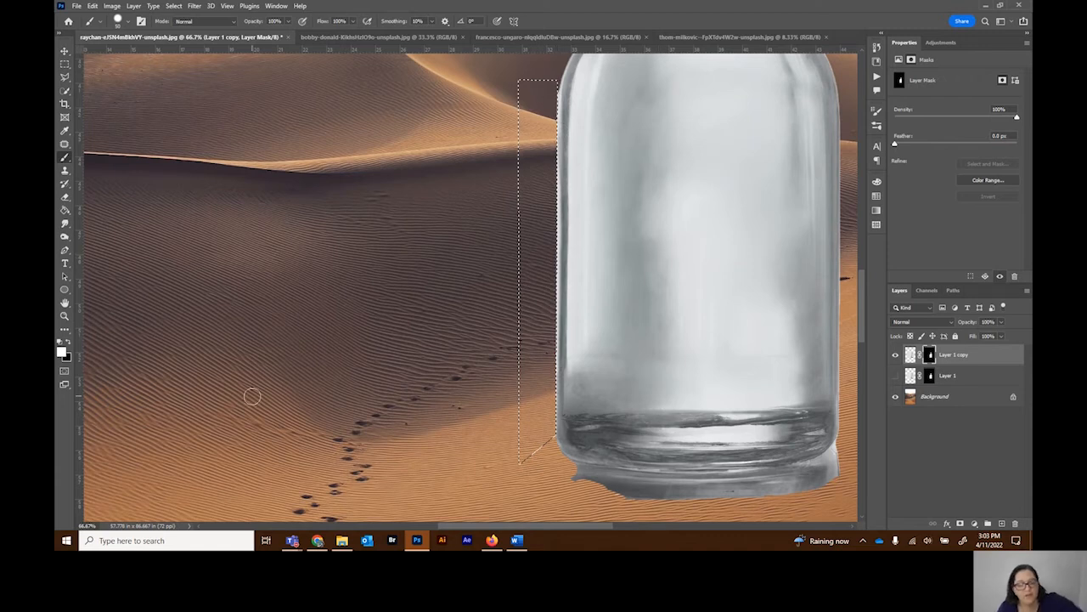
{"action": "key", "text": "ctrl+d"}
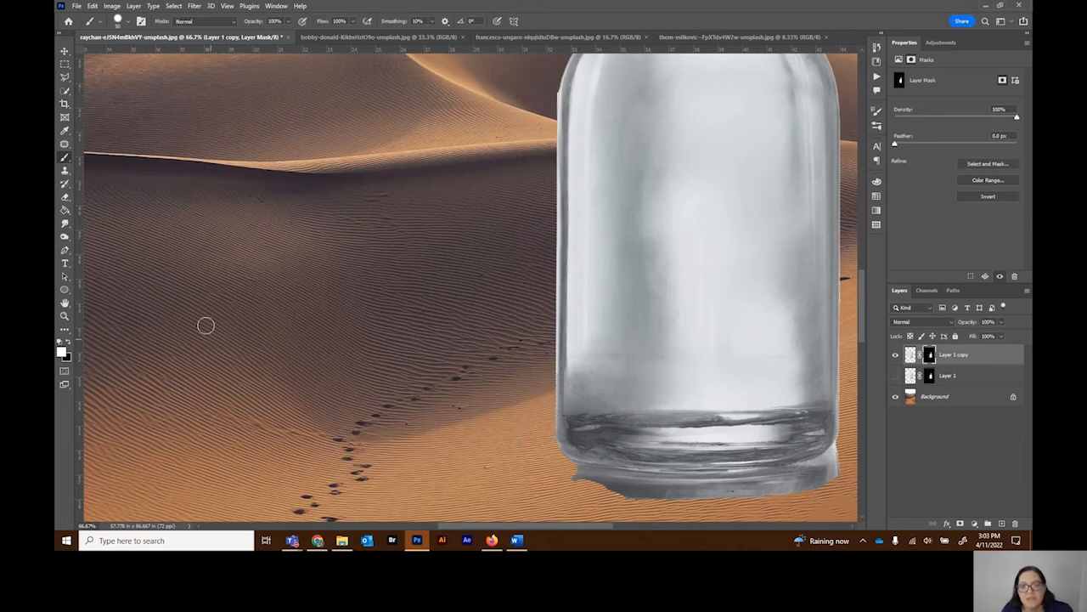
Step: Paint a black diagonal stroke across the bottle's body on the layer mask, and paint white over it to restore the glass
{"action": "scroll", "coordinate": [276, 172], "scroll_direction": "up", "scroll_amount": 2}
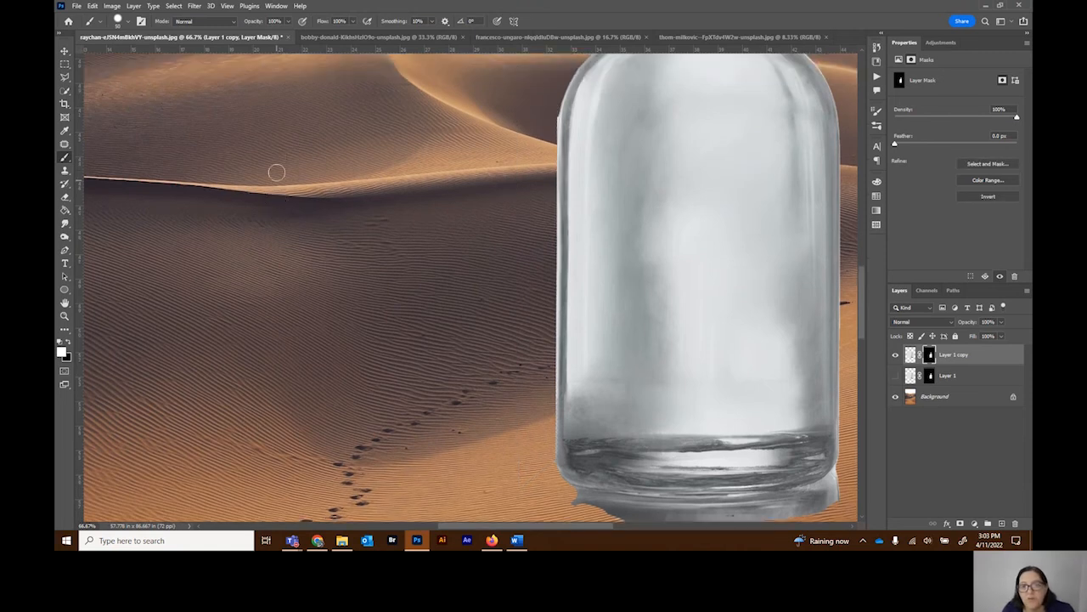
{"action": "scroll", "coordinate": [276, 172], "scroll_direction": "up", "scroll_amount": 1}
{"action": "left_click", "coordinate": [67, 344]}
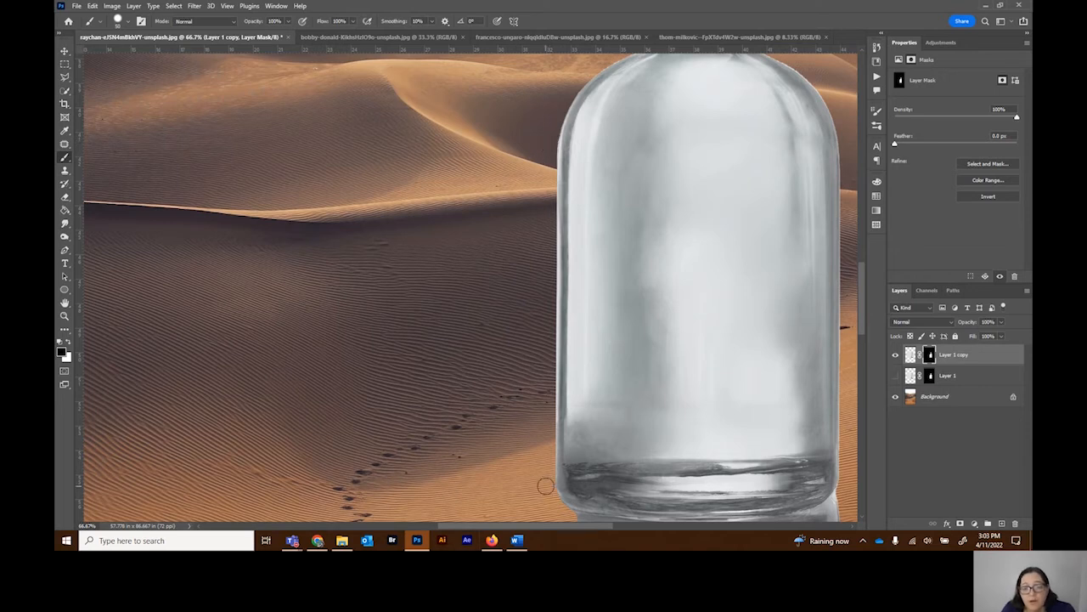
{"action": "left_click_drag", "start_coordinate": [485, 527], "coordinate": [545, 528]}
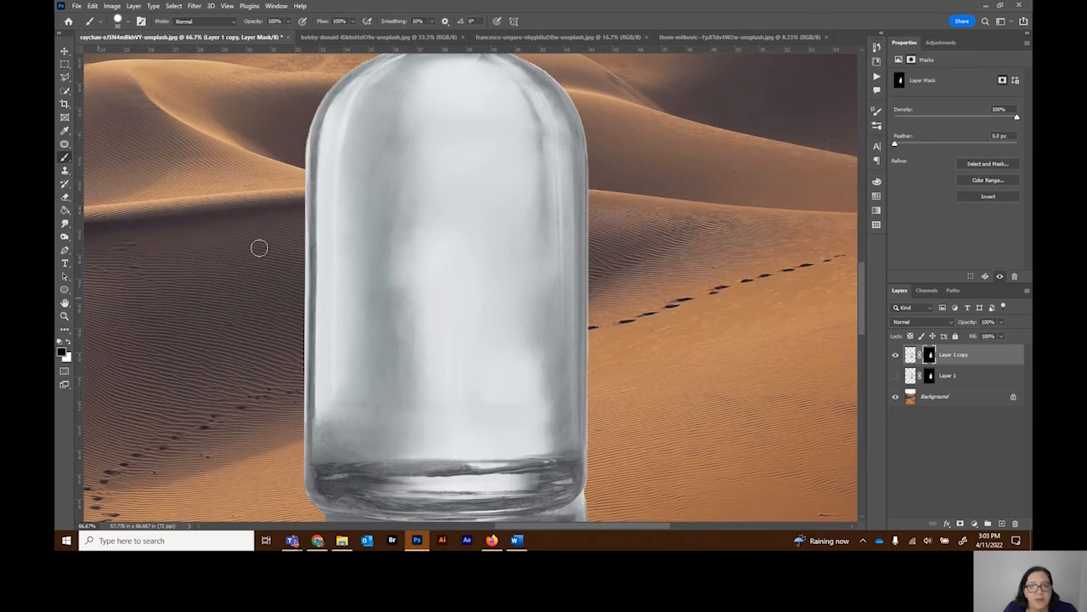
{"action": "left_click_drag", "start_coordinate": [392, 162], "coordinate": [491, 339]}
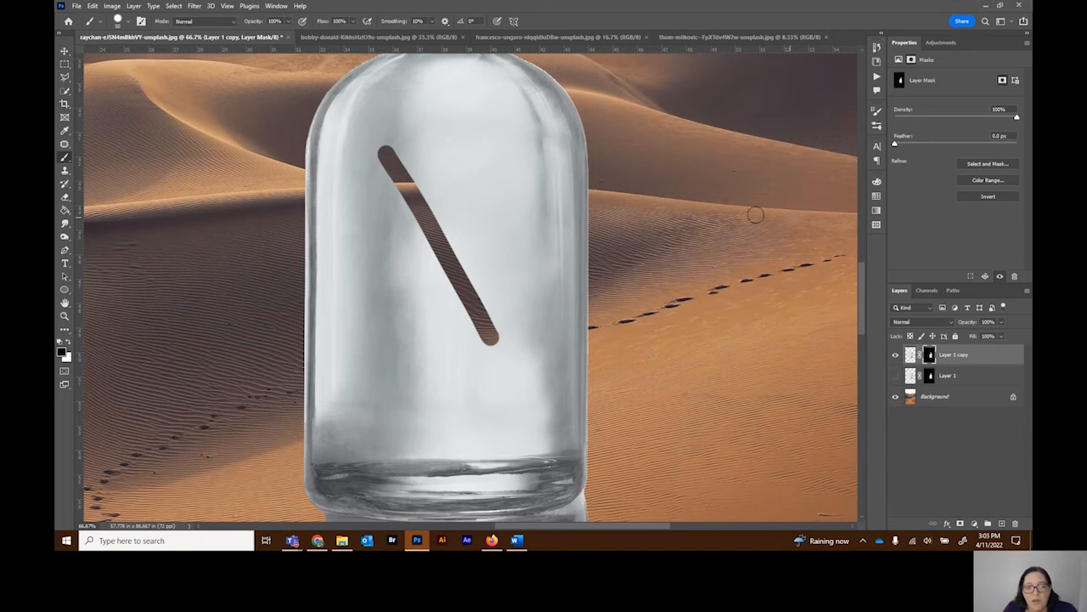
{"action": "left_click", "coordinate": [69, 344]}
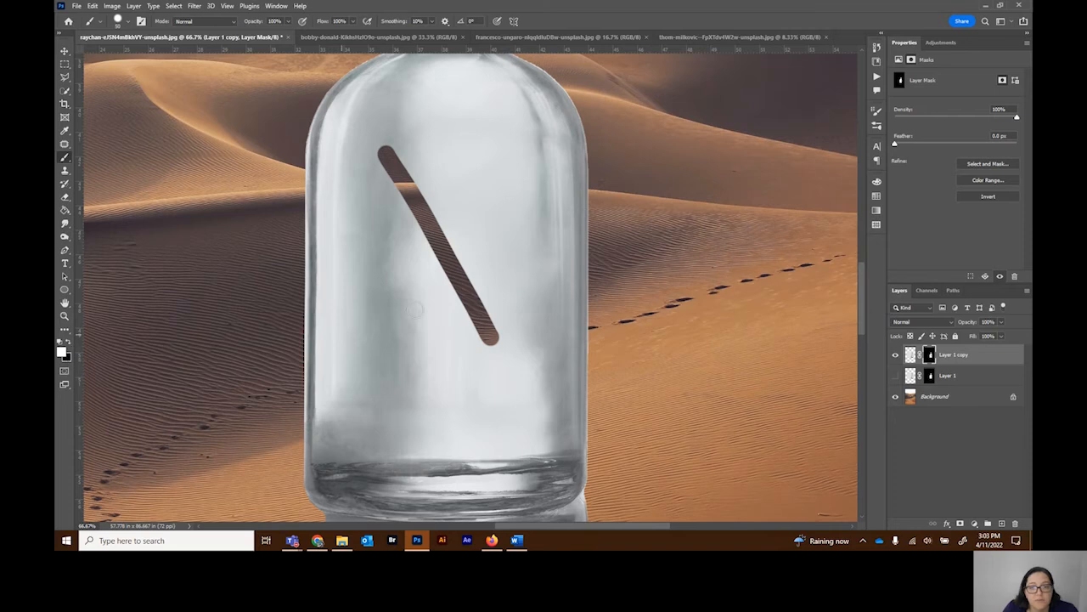
{"action": "mouse_move", "coordinate": [491, 324]}
{"action": "left_mouse_down"}
{"action": "mouse_move", "coordinate": [443, 227]}
{"action": "mouse_move", "coordinate": [420, 255]}
{"action": "mouse_move", "coordinate": [381, 144]}
{"action": "left_mouse_up"}
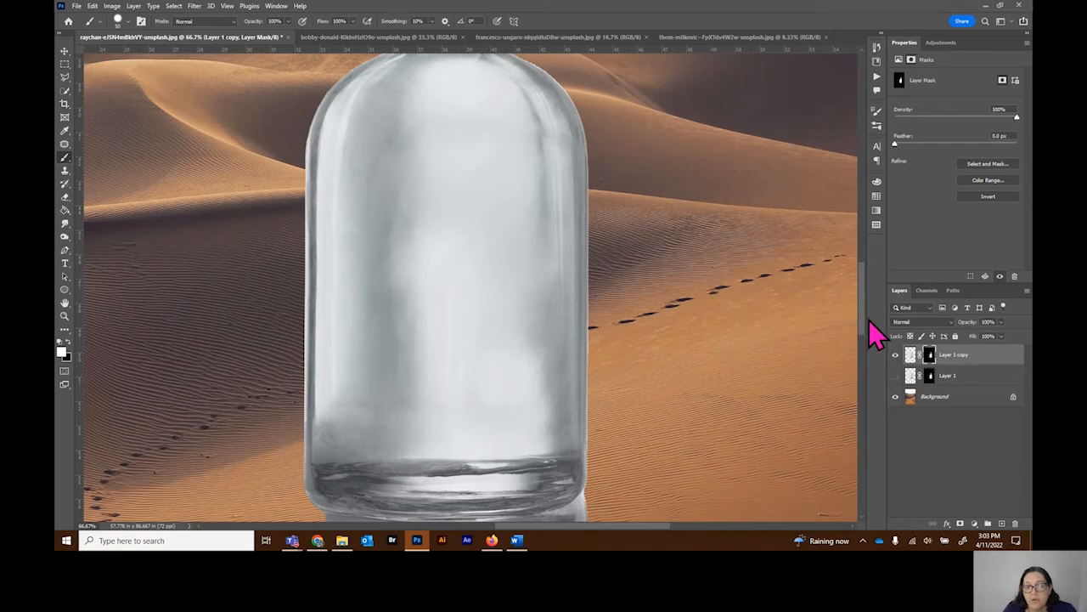
Step: Select the pale backdrop around the bottle with the Magic Wand on Layer 1 copy's image, using a tolerance of 35
{"action": "scroll", "coordinate": [820, 249], "scroll_direction": "up", "scroll_amount": 2}
{"action": "scroll", "coordinate": [819, 249], "scroll_direction": "up", "scroll_amount": 8}
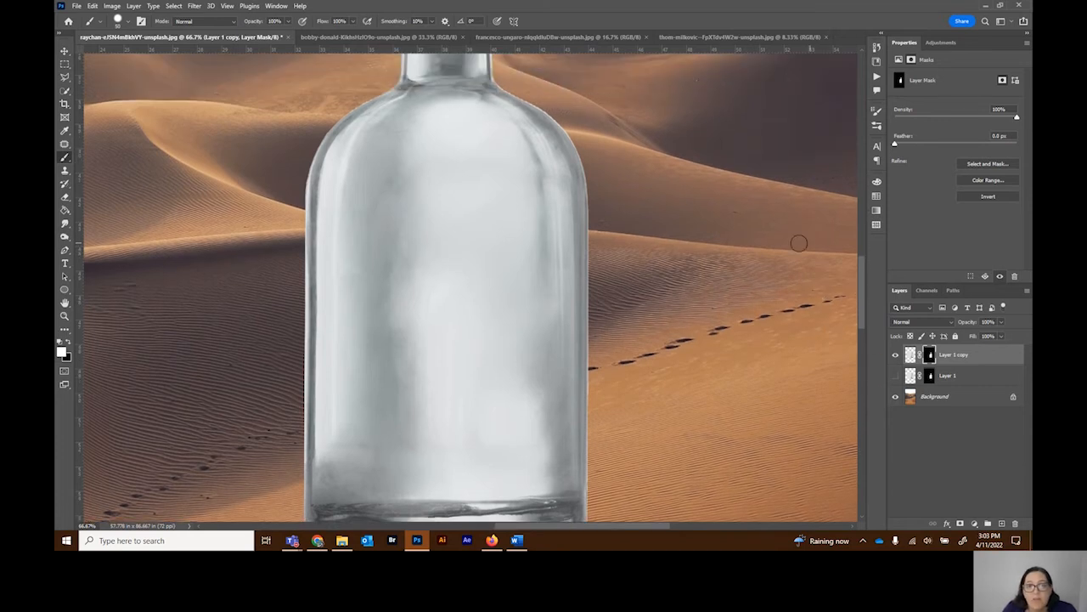
{"action": "scroll", "coordinate": [702, 249], "scroll_direction": "up", "scroll_amount": 6}
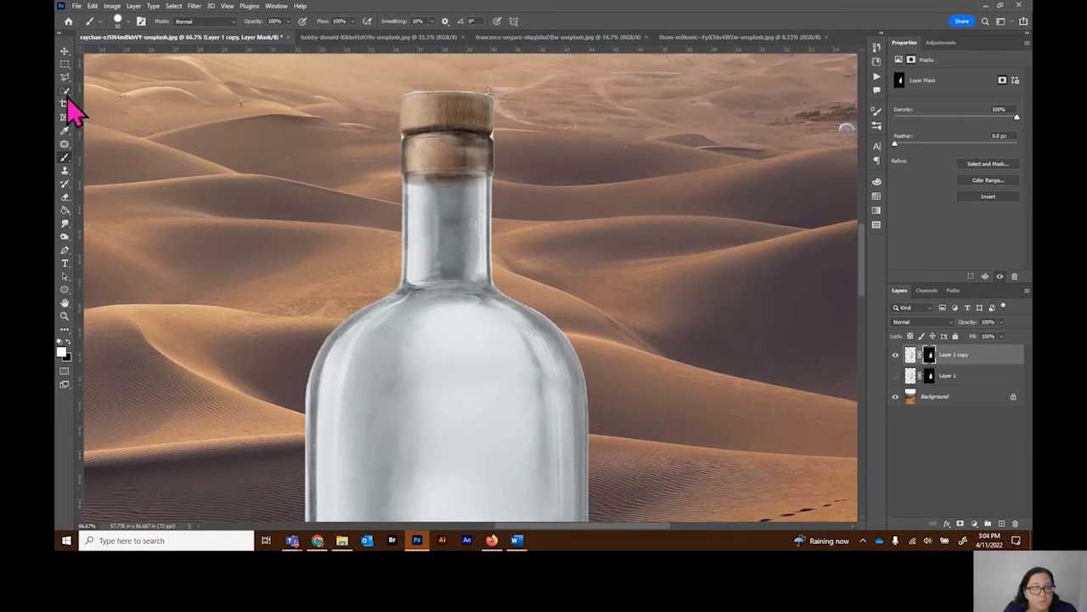
{"action": "left_click_drag", "start_coordinate": [66, 96], "coordinate": [110, 118]}
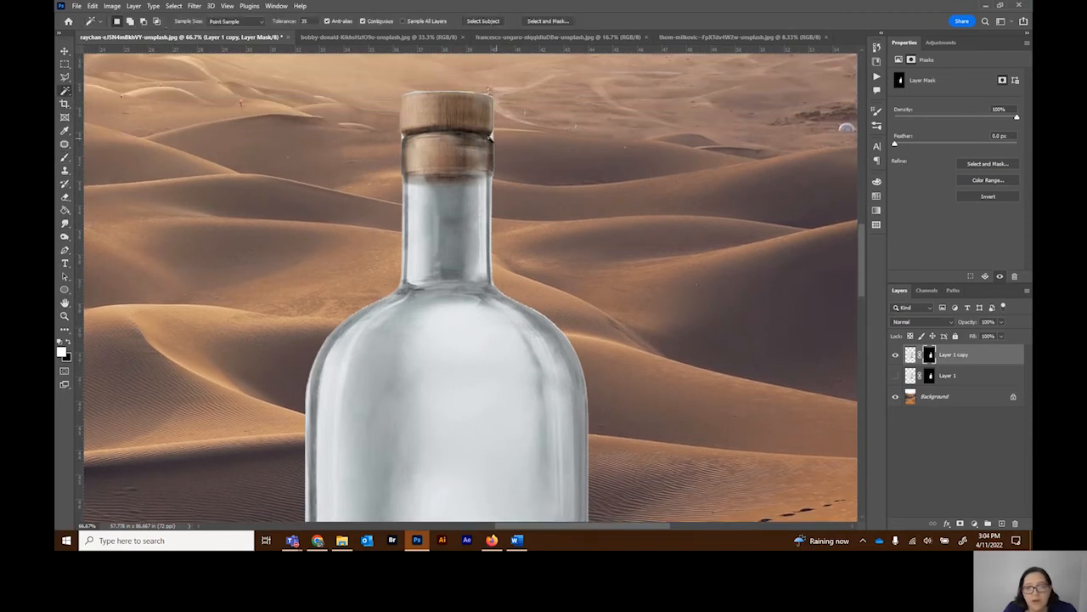
{"action": "left_click", "coordinate": [905, 357]}
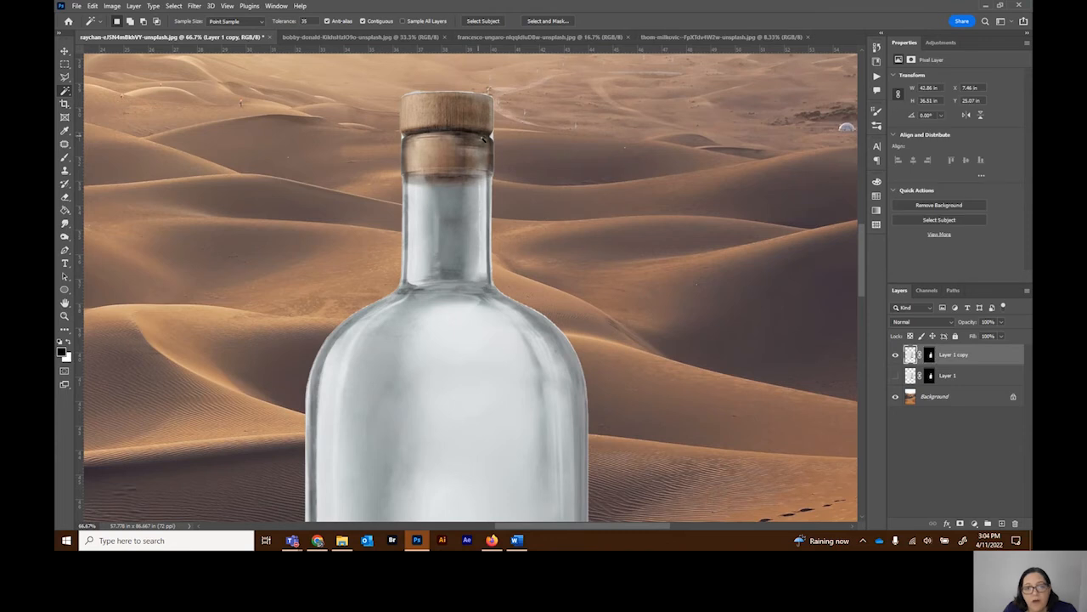
{"action": "left_click", "coordinate": [493, 136]}
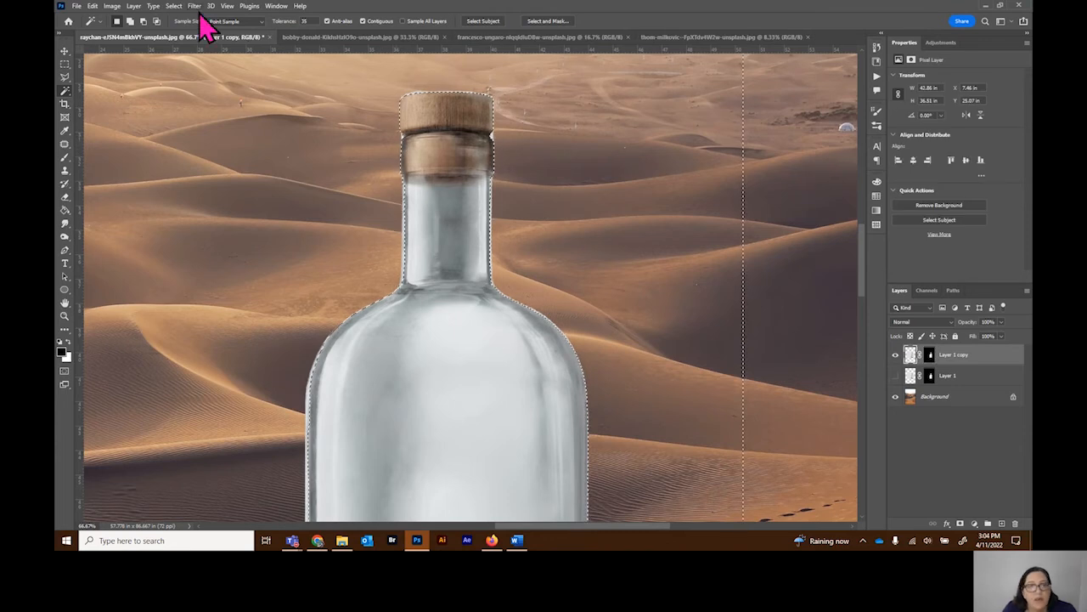
{"action": "left_click", "coordinate": [175, 6]}
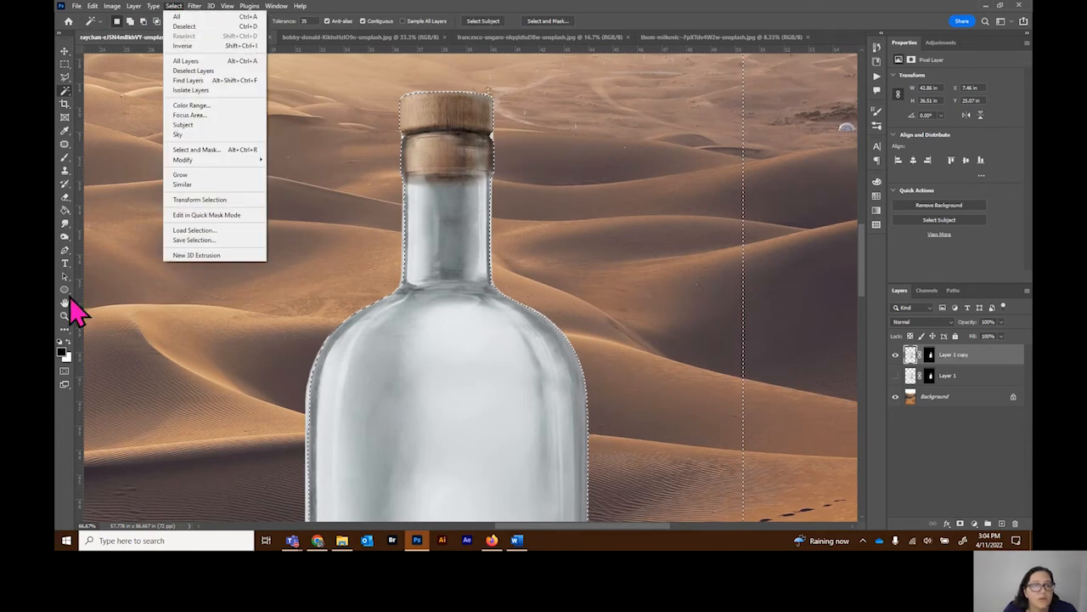
Step: Paint black on the Layer 1 copy mask around the cork and neck within the selection, and deselect
{"action": "left_click", "coordinate": [65, 158]}
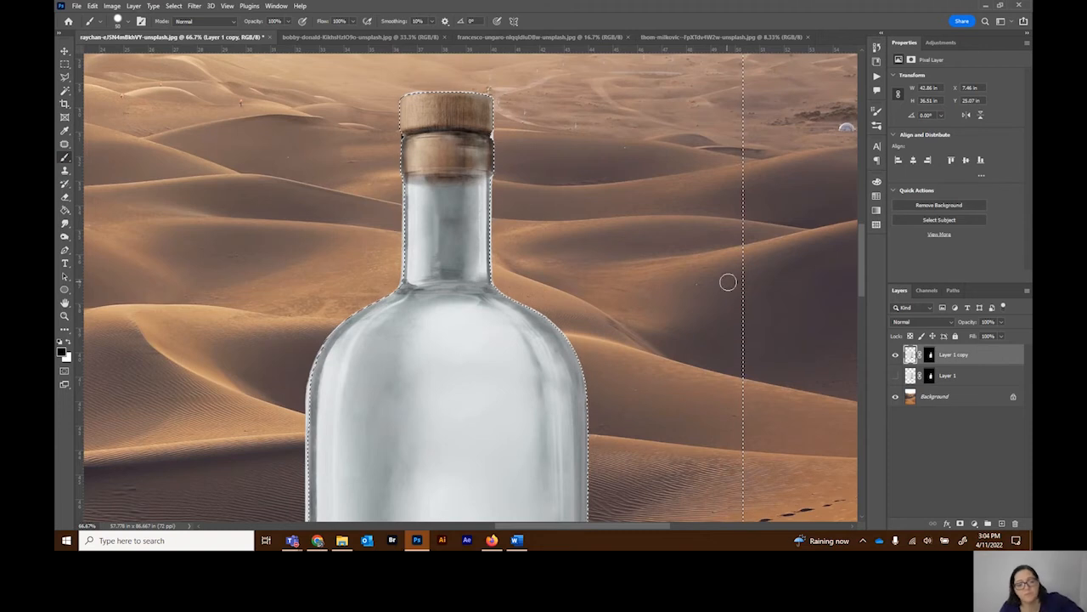
{"action": "left_click", "coordinate": [930, 355]}
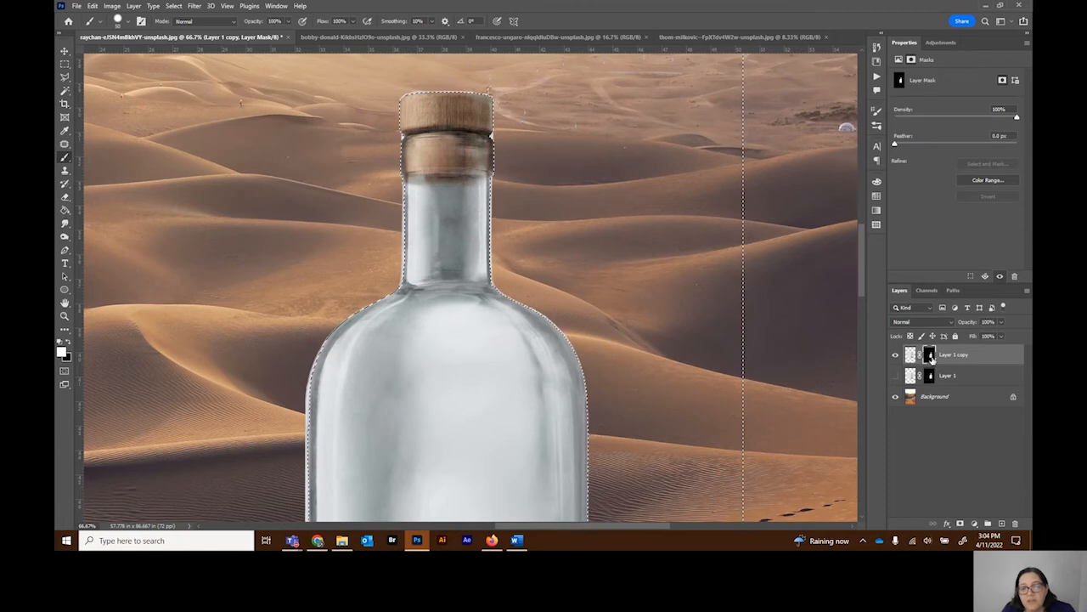
{"action": "left_click_drag", "start_coordinate": [400, 114], "coordinate": [398, 157]}
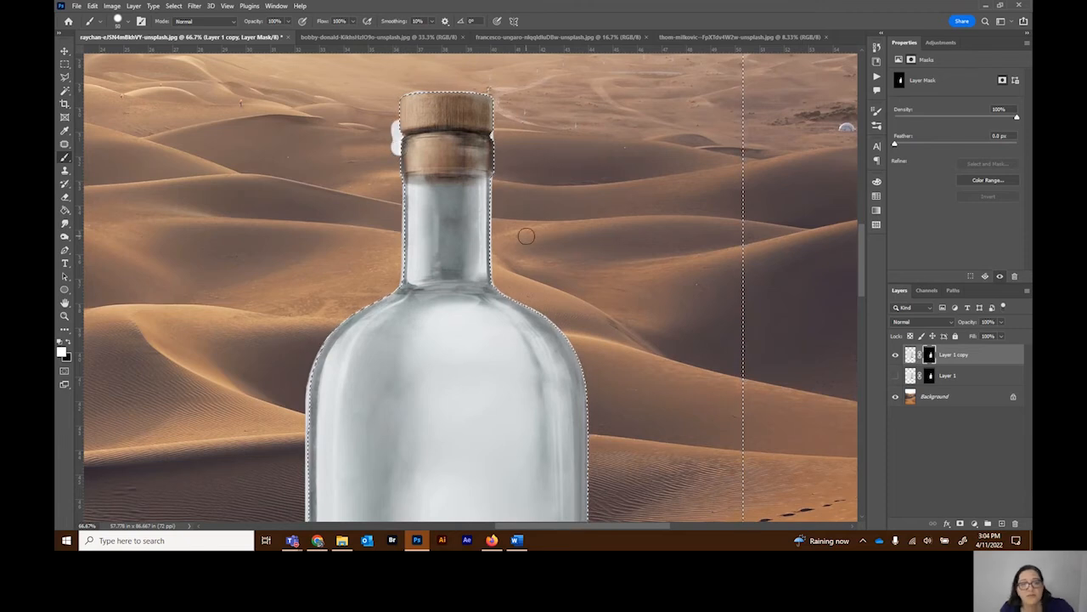
{"action": "left_click", "coordinate": [68, 345]}
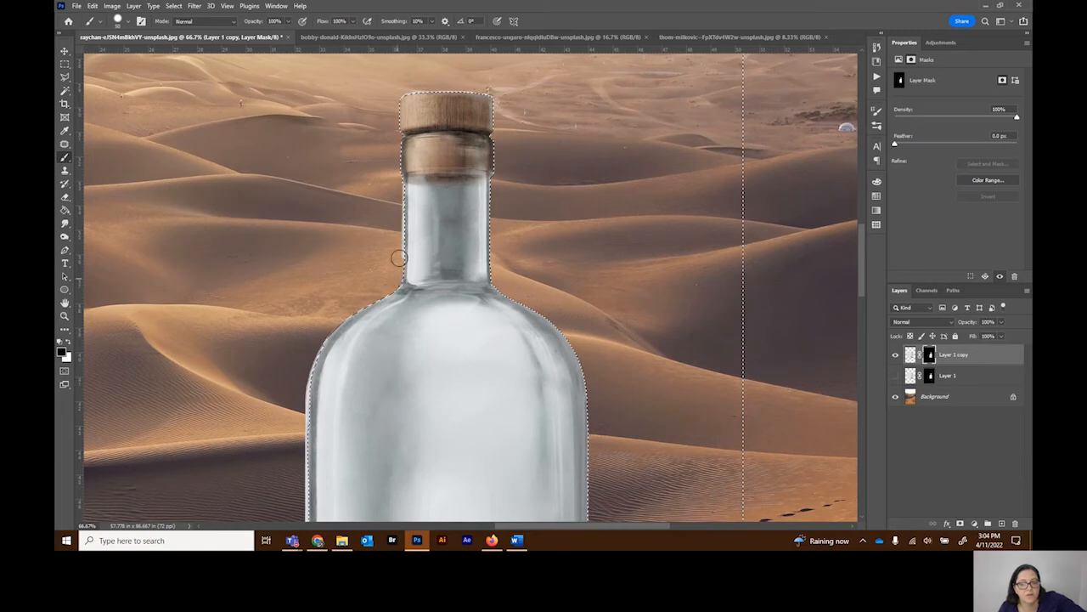
{"action": "key", "text": "ctrl+d"}
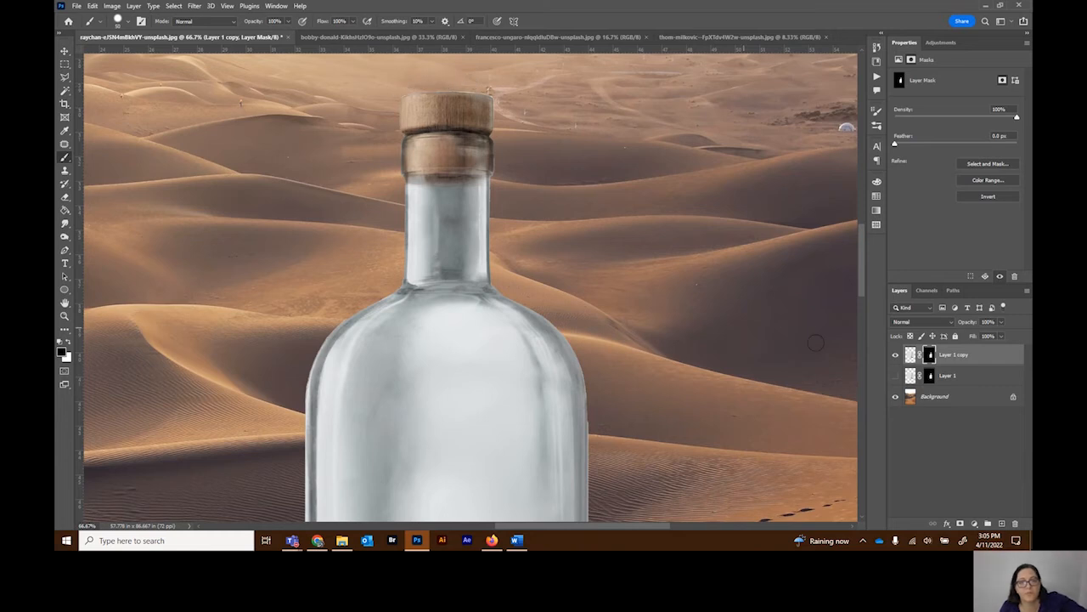
Step: Outline a strip beside the bottle's straight right edge with the Polygonal Lasso and paint it black on the layer mask
{"action": "scroll", "coordinate": [816, 342], "scroll_direction": "down", "scroll_amount": 5}
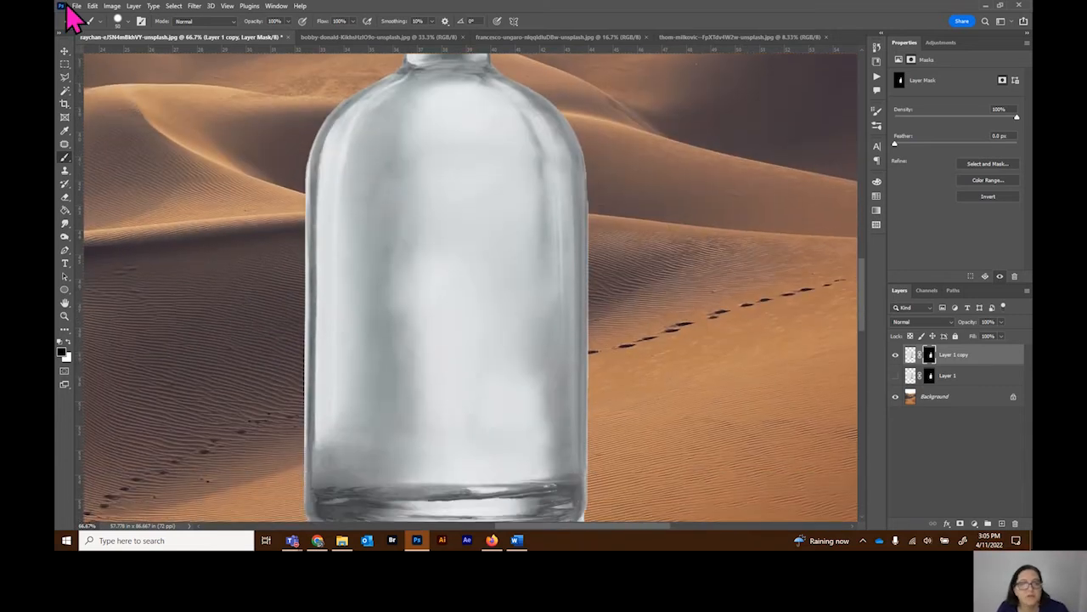
{"action": "left_click", "coordinate": [65, 77]}
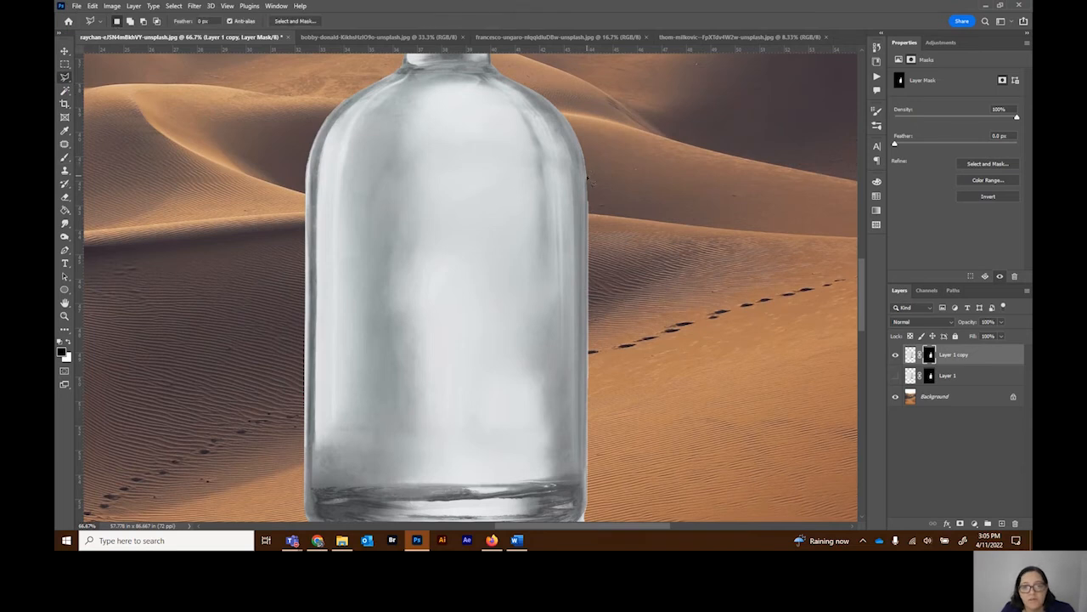
{"action": "mouse_move", "coordinate": [588, 178]}
{"action": "left_mouse_down"}
{"action": "mouse_move", "coordinate": [599, 483]}
{"action": "mouse_move", "coordinate": [587, 513]}
{"action": "mouse_move", "coordinate": [637, 498]}
{"action": "mouse_move", "coordinate": [688, 447]}
{"action": "mouse_move", "coordinate": [629, 138]}
{"action": "mouse_move", "coordinate": [637, 170]}
{"action": "mouse_move", "coordinate": [588, 180]}
{"action": "left_mouse_up"}
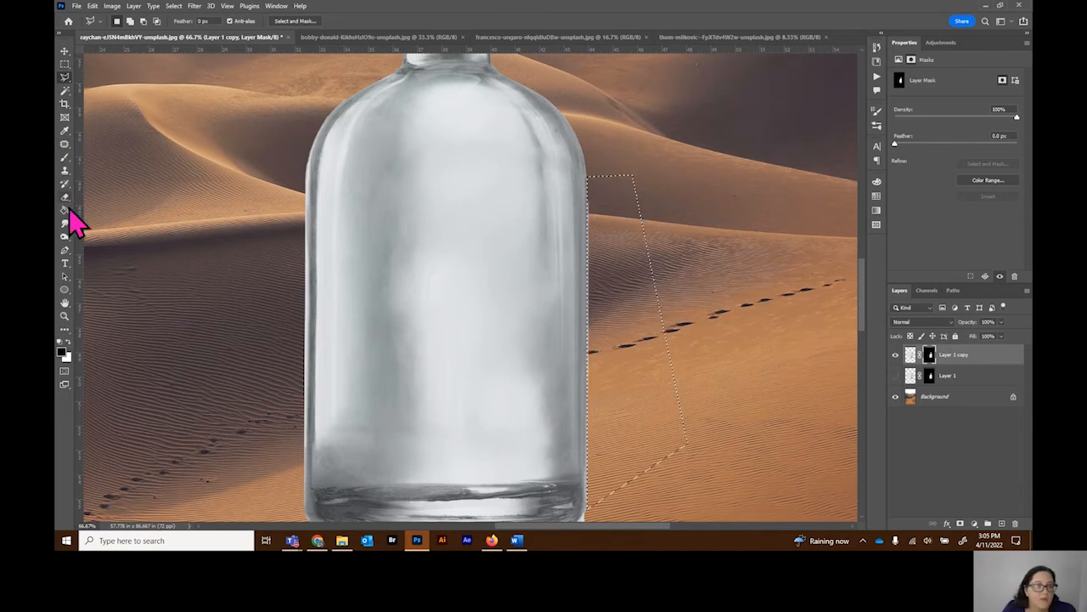
{"action": "left_click", "coordinate": [64, 157]}
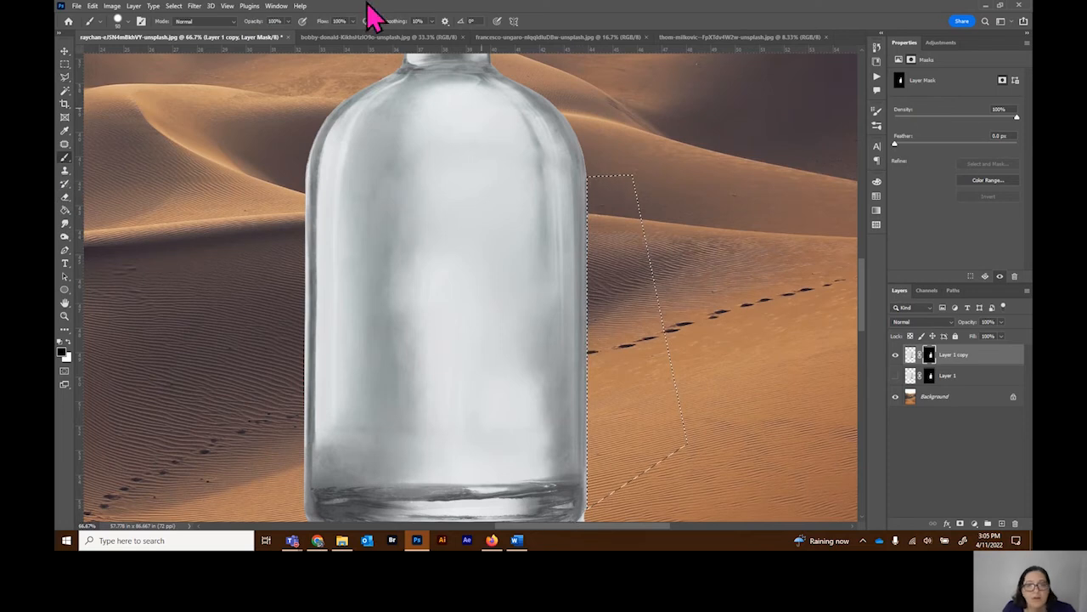
Step: Invert the selection, paint white on the layer mask along the bottle's right edge, and deselect
{"action": "left_click", "coordinate": [175, 7]}
{"action": "left_click", "coordinate": [192, 47]}
{"action": "left_click", "coordinate": [68, 342]}
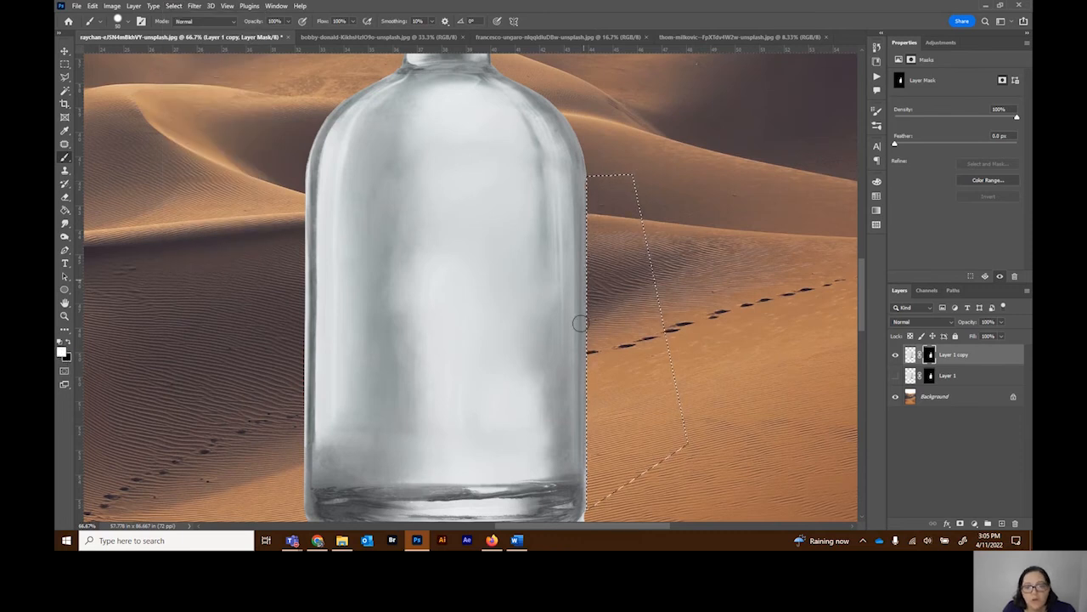
{"action": "key", "text": "ctrl+d"}
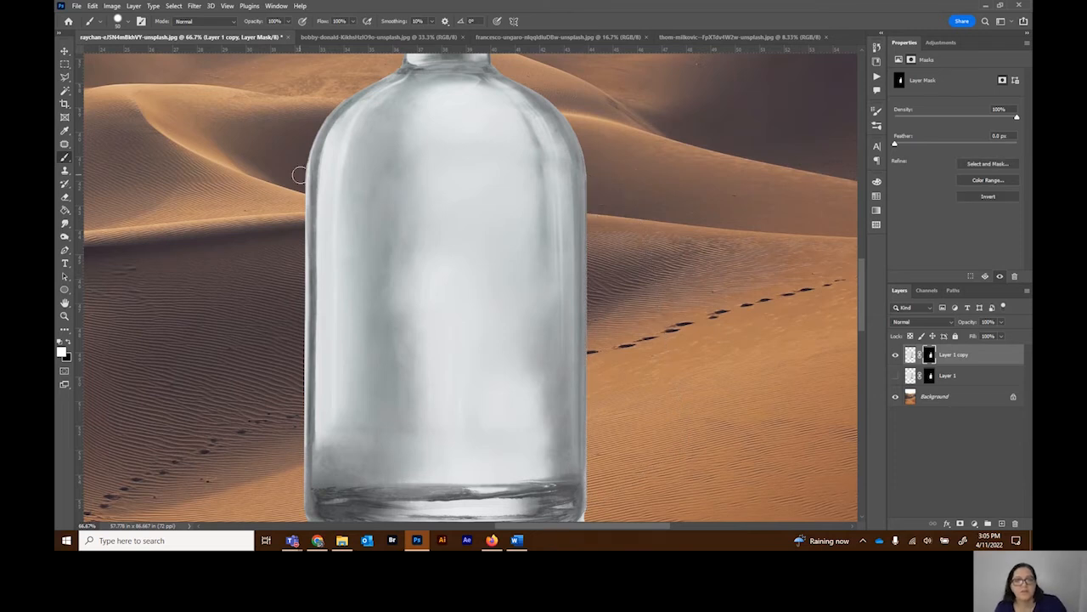
Step: Fit the whole composite on screen and delete the hidden original Layer 1
{"action": "scroll", "coordinate": [299, 174], "scroll_direction": "up", "scroll_amount": 3}
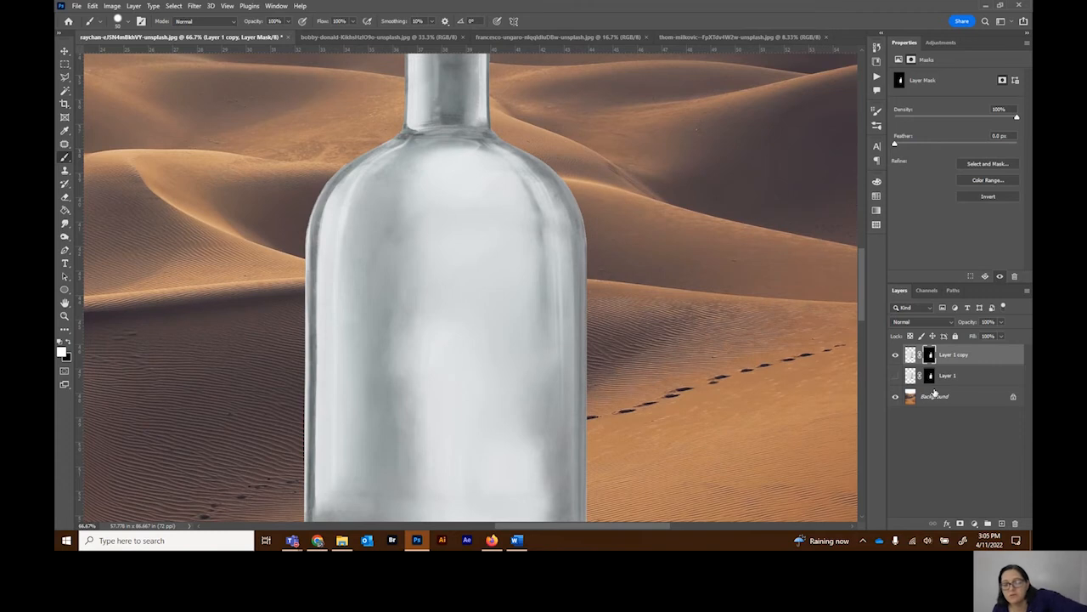
{"action": "key", "text": "ctrl+0"}
{"action": "left_click_drag", "start_coordinate": [969, 382], "coordinate": [1019, 521]}
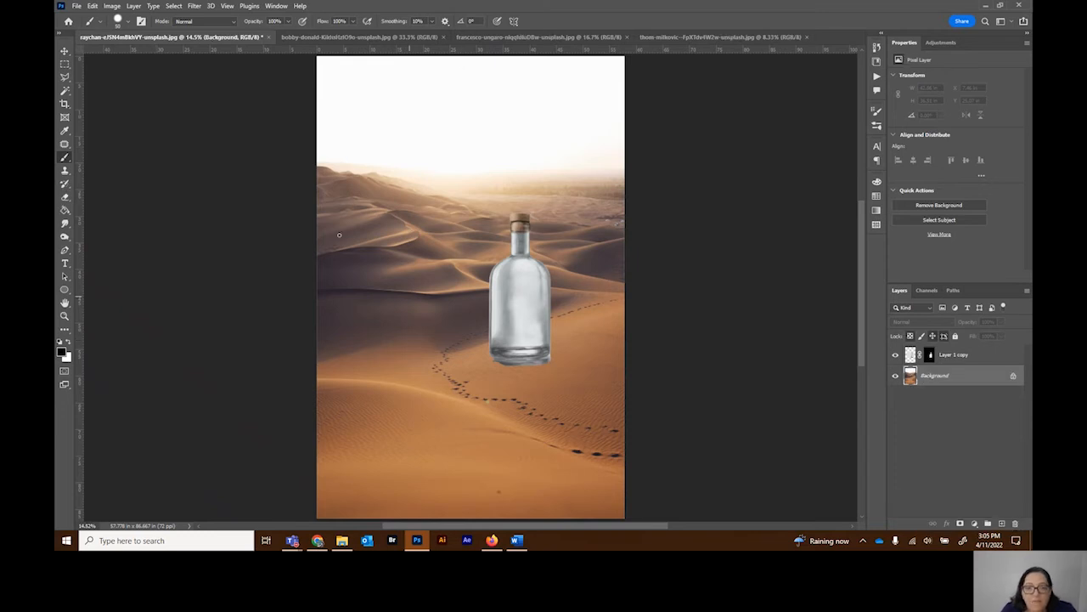
Step: Copy the entire underwater turtle photo, paste it into the desert composite, and move its layer above Layer 1 copy
{"action": "left_click", "coordinate": [66, 66]}
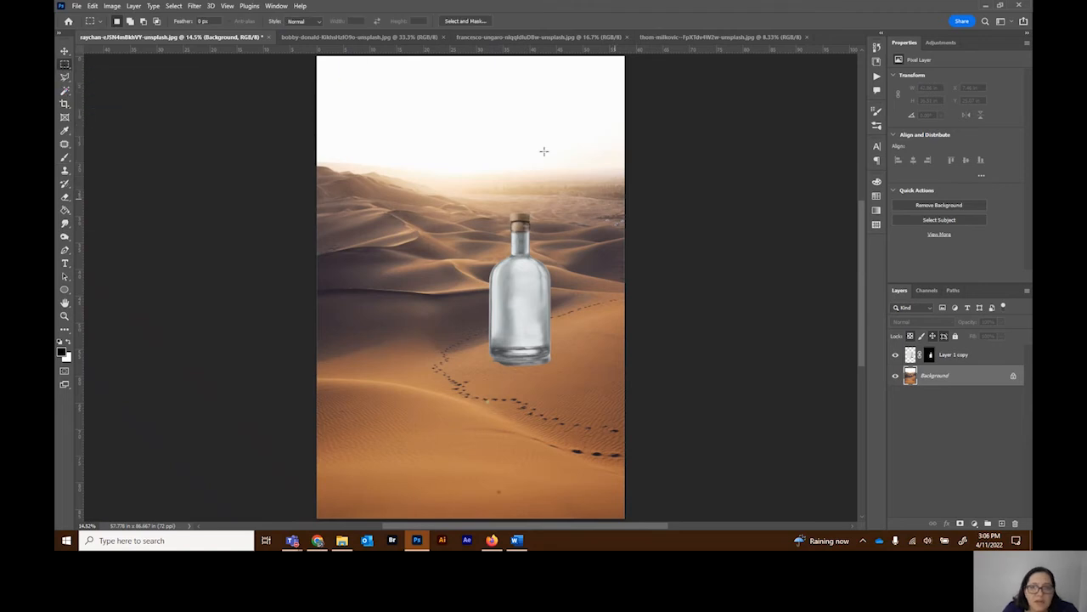
{"action": "key", "text": "ctrl+plus"}
{"action": "key", "text": "ctrl+plus"}
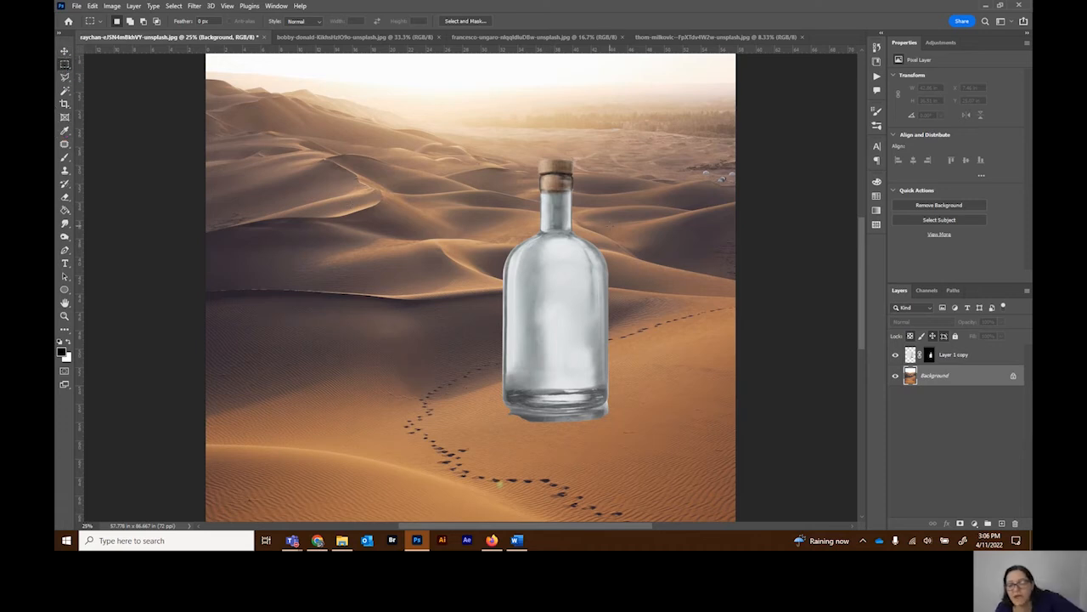
{"action": "key", "text": "ctrl+plus"}
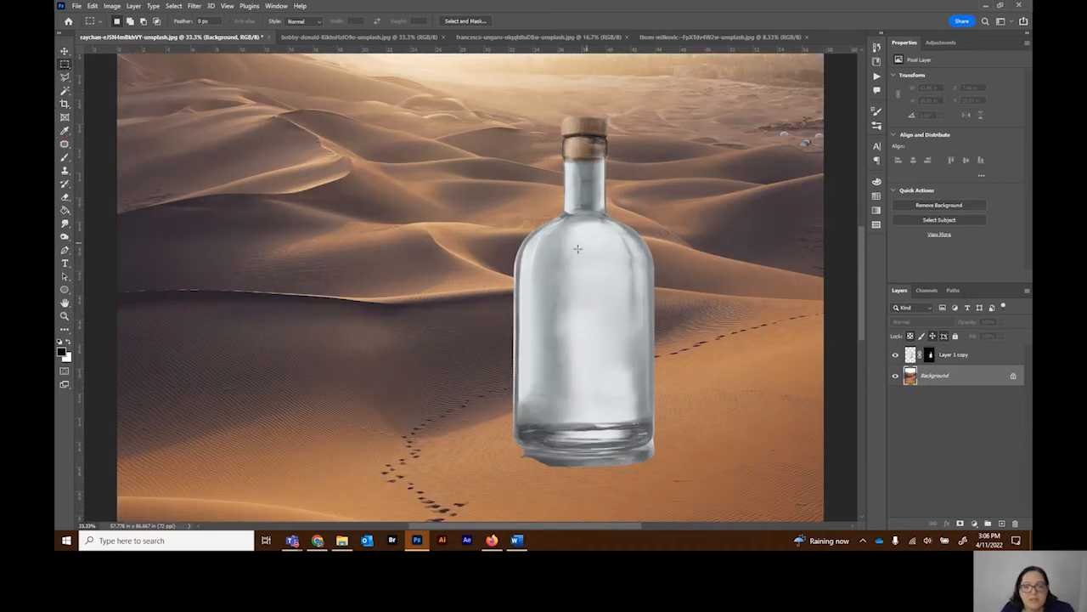
{"action": "left_click", "coordinate": [344, 38]}
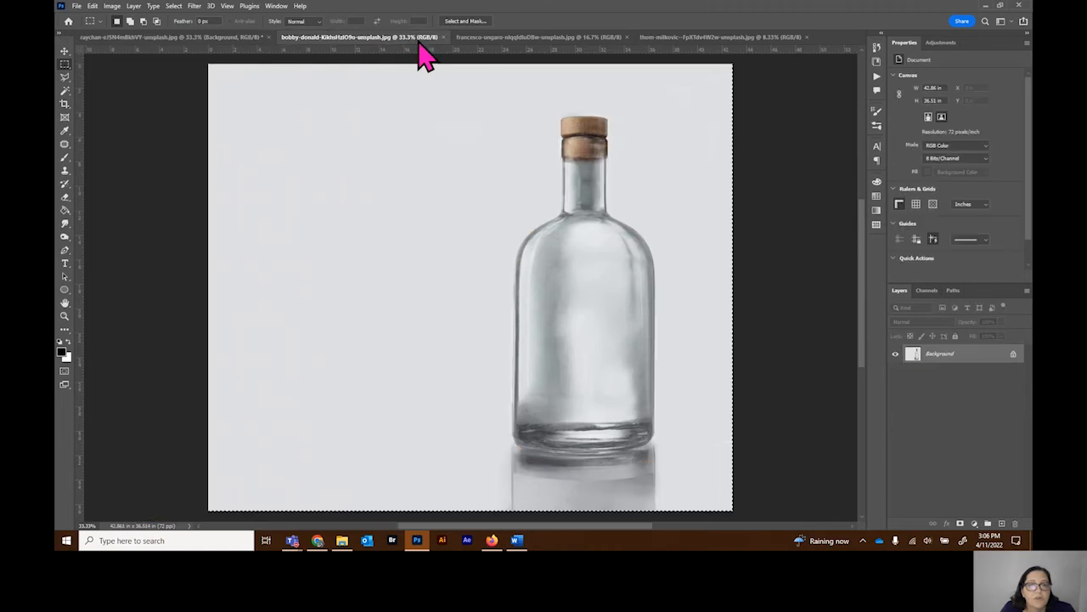
{"action": "left_click", "coordinate": [494, 41]}
{"action": "key", "text": "ctrl+a"}
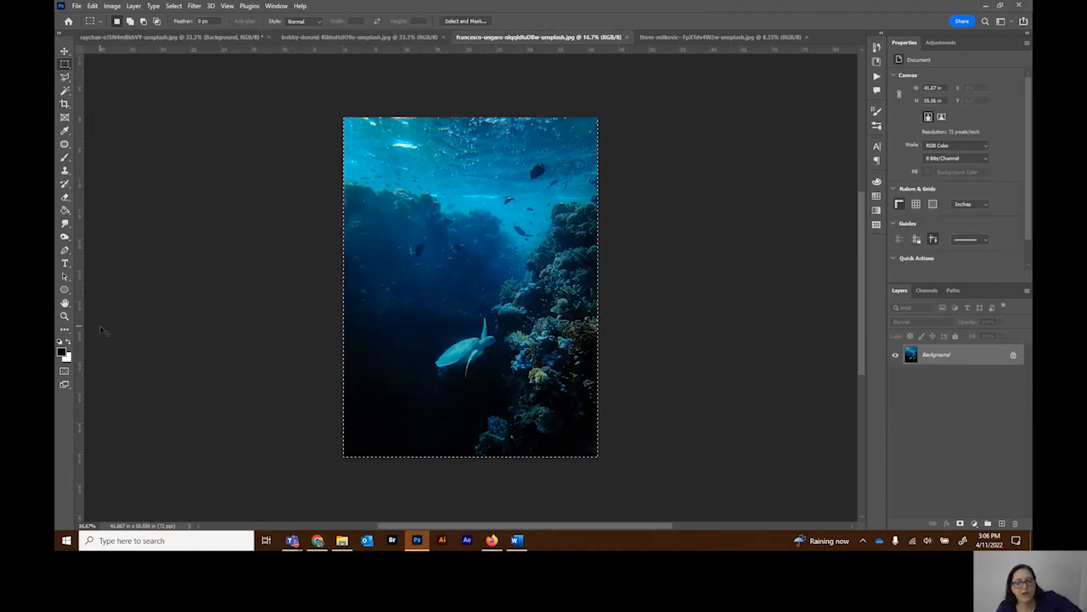
{"action": "left_click", "coordinate": [201, 39]}
{"action": "key", "text": "ctrl+v"}
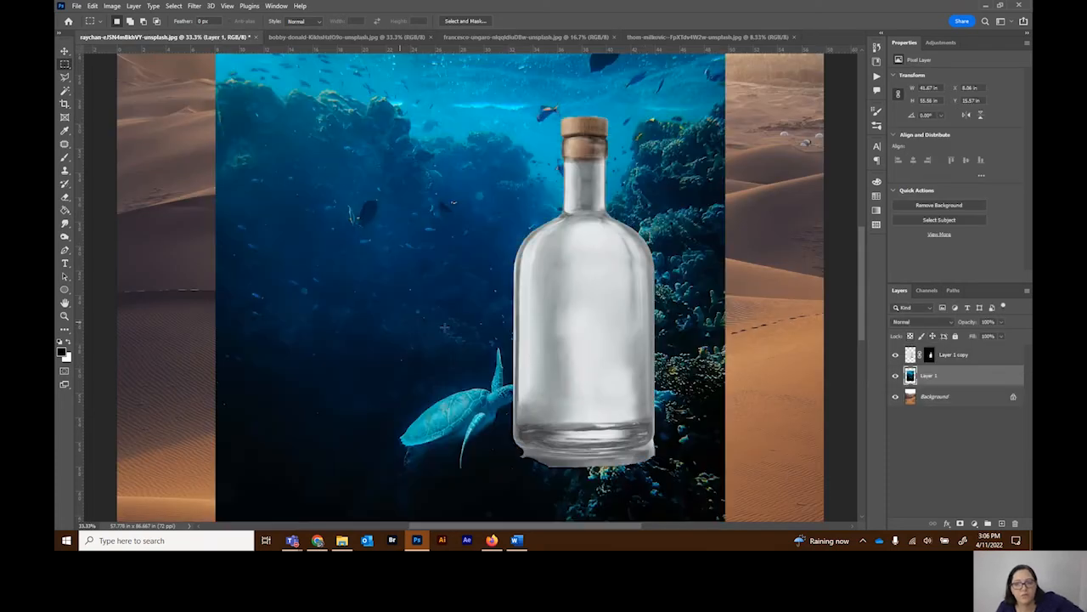
{"action": "left_click_drag", "start_coordinate": [955, 357], "coordinate": [955, 353]}
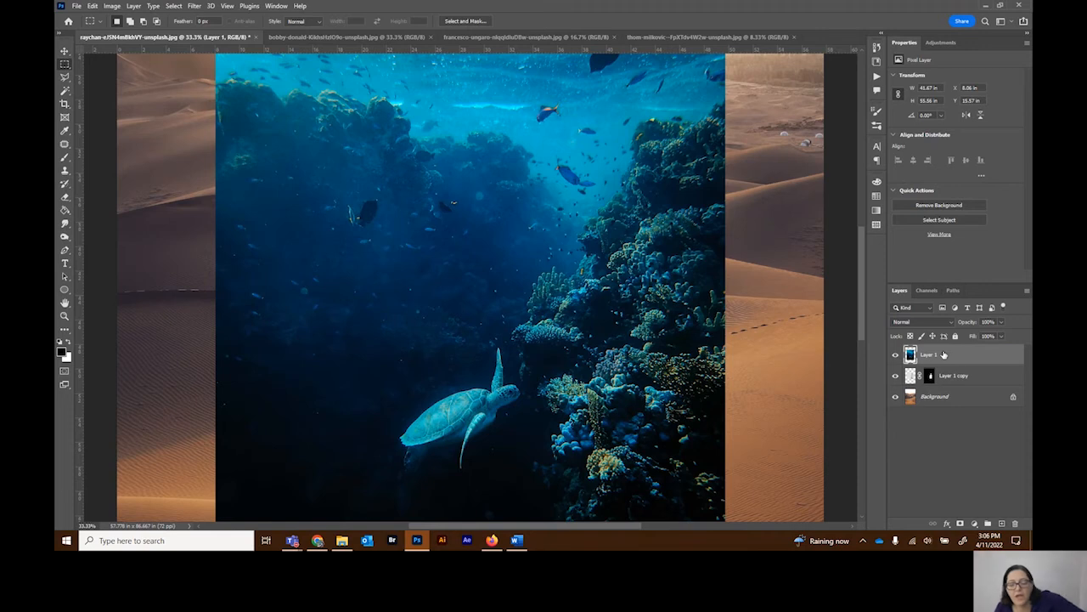
Step: Start a free transform of the underwater turtle layer and lower its opacity to 54% to reveal the bottle underneath
{"action": "key", "text": "ctrl+t"}
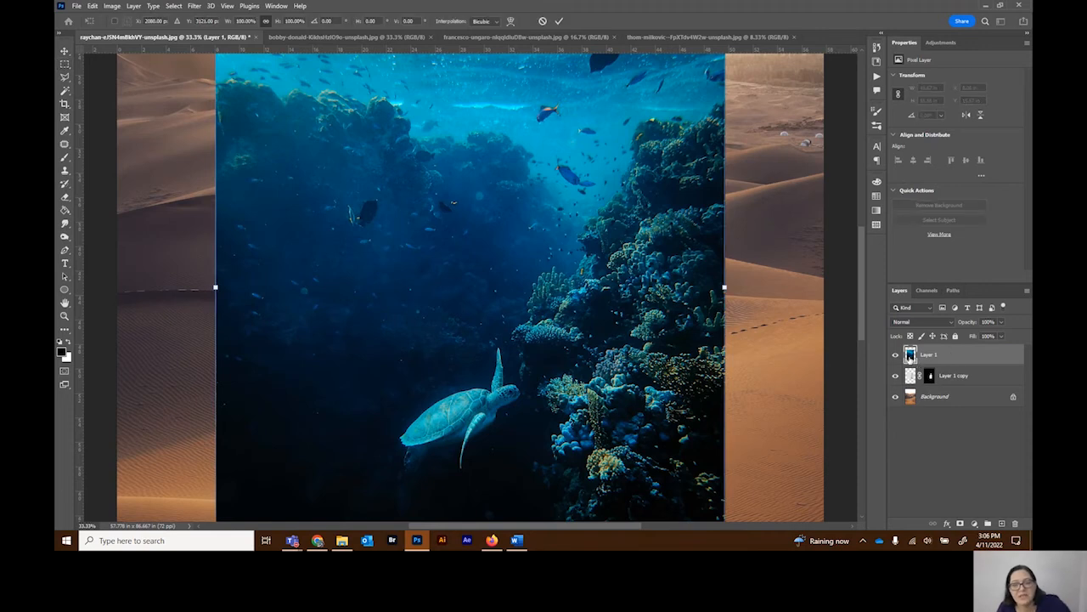
{"action": "left_click", "coordinate": [1002, 323]}
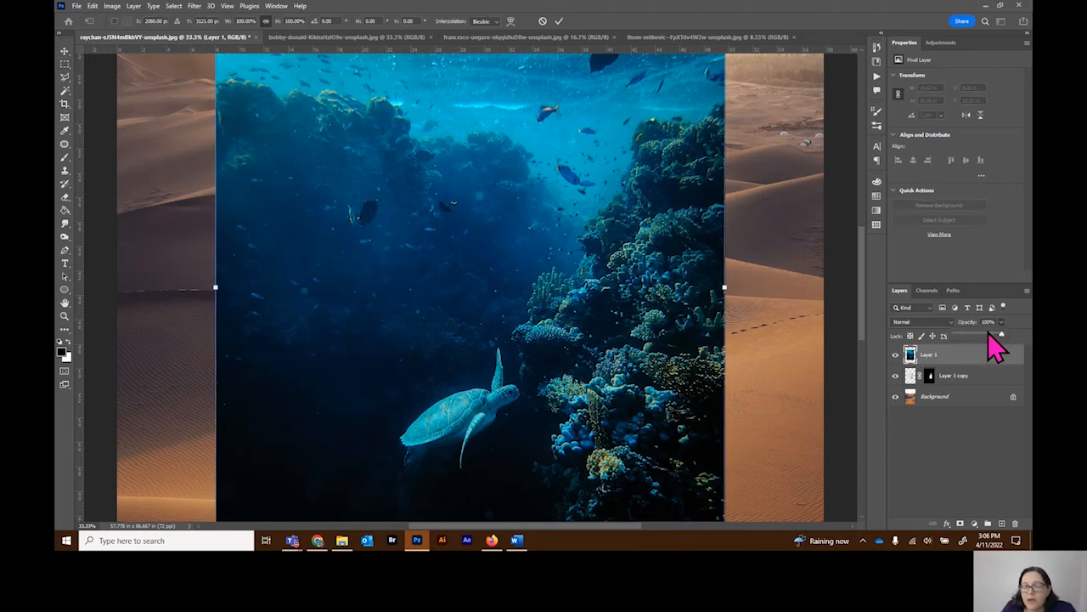
{"action": "left_click_drag", "start_coordinate": [992, 352], "coordinate": [990, 352]}
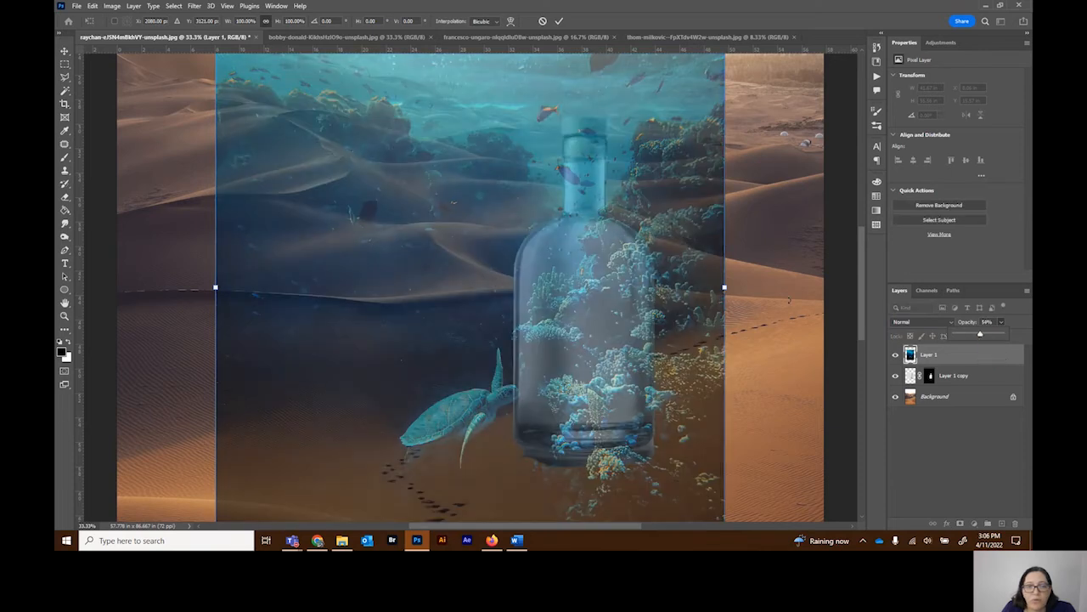
Step: Scale the underwater layer to about 39%, position it over the bottle's body below the neck, and commit the transform
{"action": "left_click", "coordinate": [216, 288]}
{"action": "left_click_drag", "start_coordinate": [216, 288], "coordinate": [468, 287]}
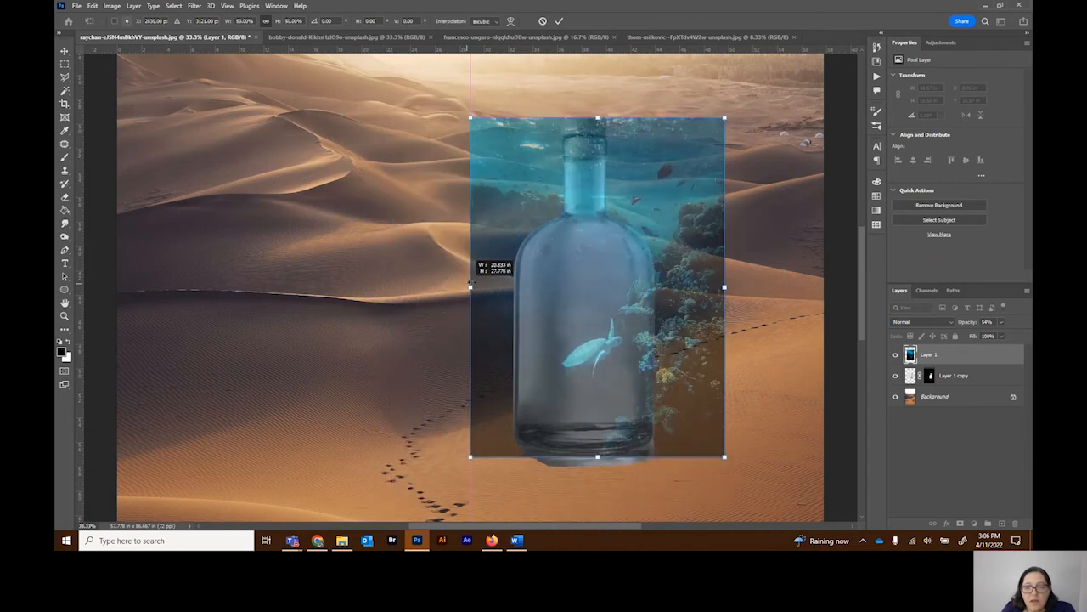
{"action": "left_click_drag", "start_coordinate": [724, 118], "coordinate": [680, 212]}
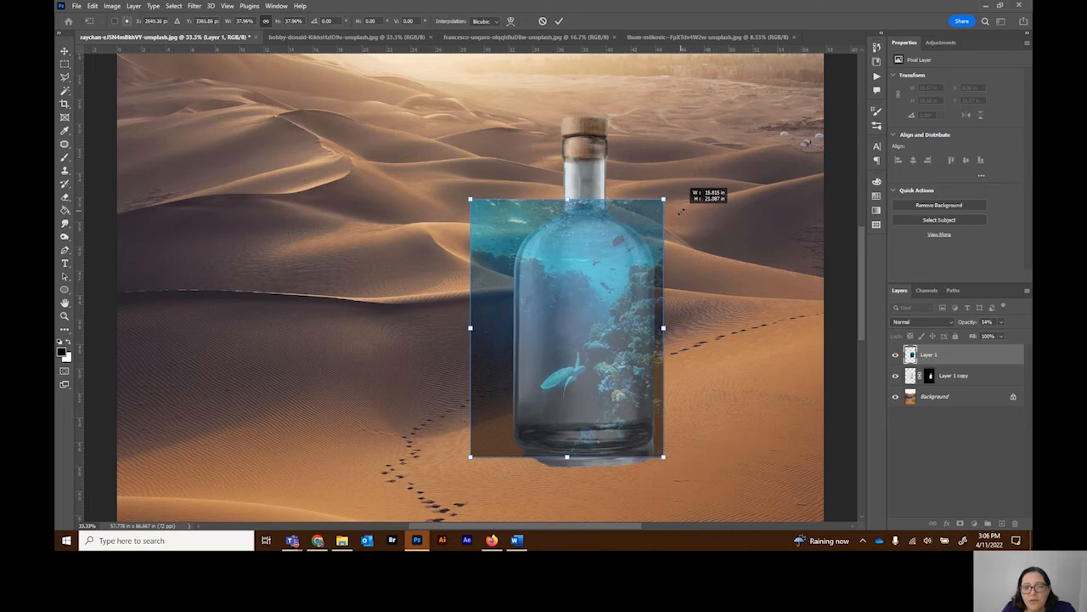
{"action": "left_click_drag", "start_coordinate": [681, 211], "coordinate": [681, 212]}
{"action": "left_click_drag", "start_coordinate": [631, 358], "coordinate": [626, 356]}
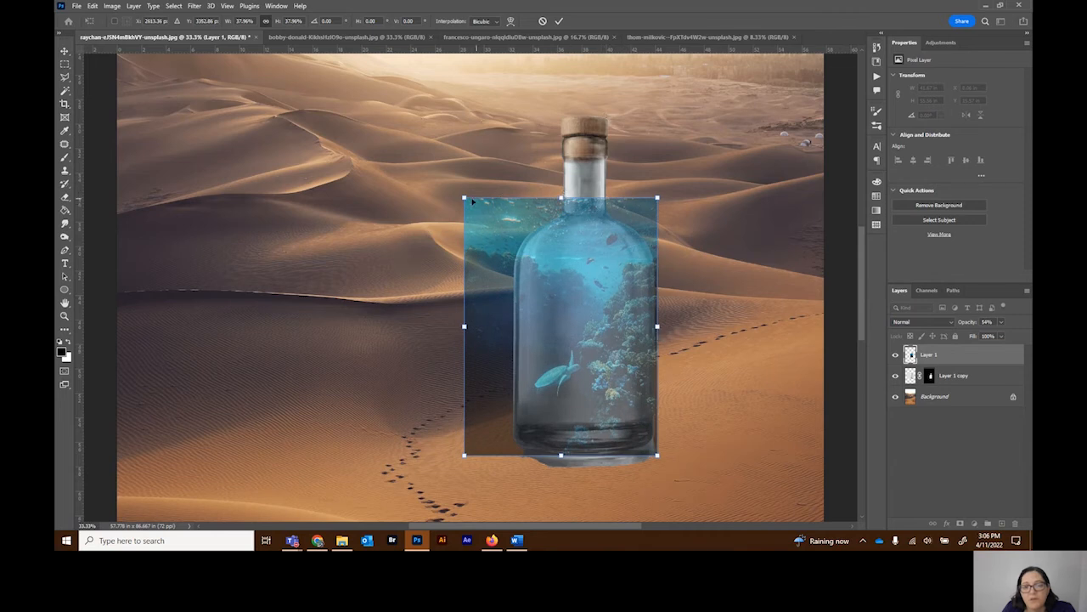
{"action": "left_click_drag", "start_coordinate": [464, 198], "coordinate": [459, 190]}
{"action": "left_click_drag", "start_coordinate": [577, 273], "coordinate": [578, 276]}
{"action": "mouse_move", "coordinate": [643, 338]}
{"action": "left_mouse_down"}
{"action": "mouse_move", "coordinate": [627, 358]}
{"action": "mouse_move", "coordinate": [645, 344]}
{"action": "left_mouse_up"}
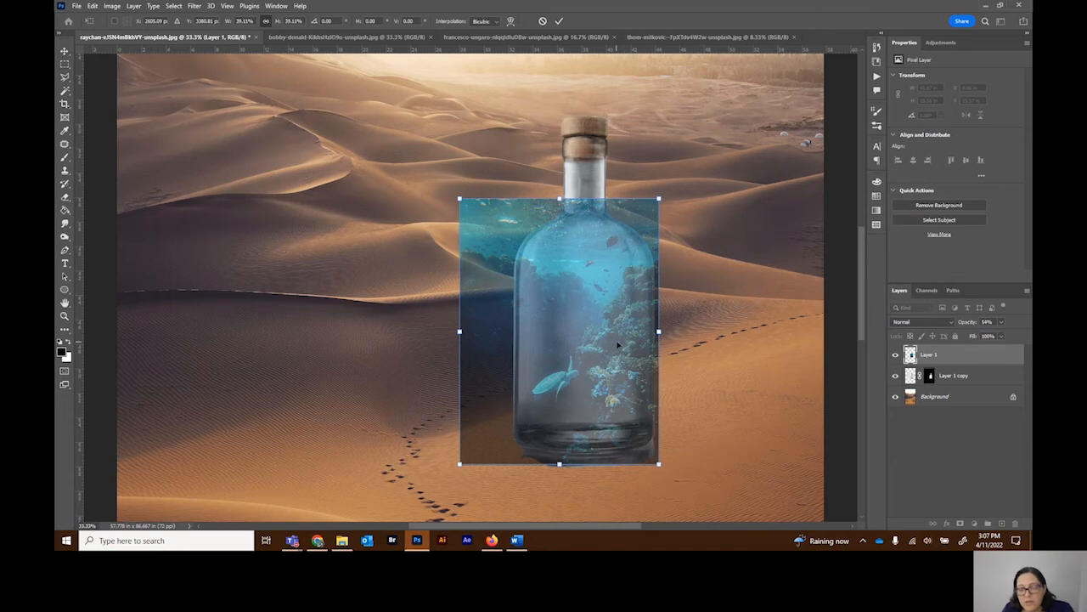
{"action": "left_click", "coordinate": [559, 20]}
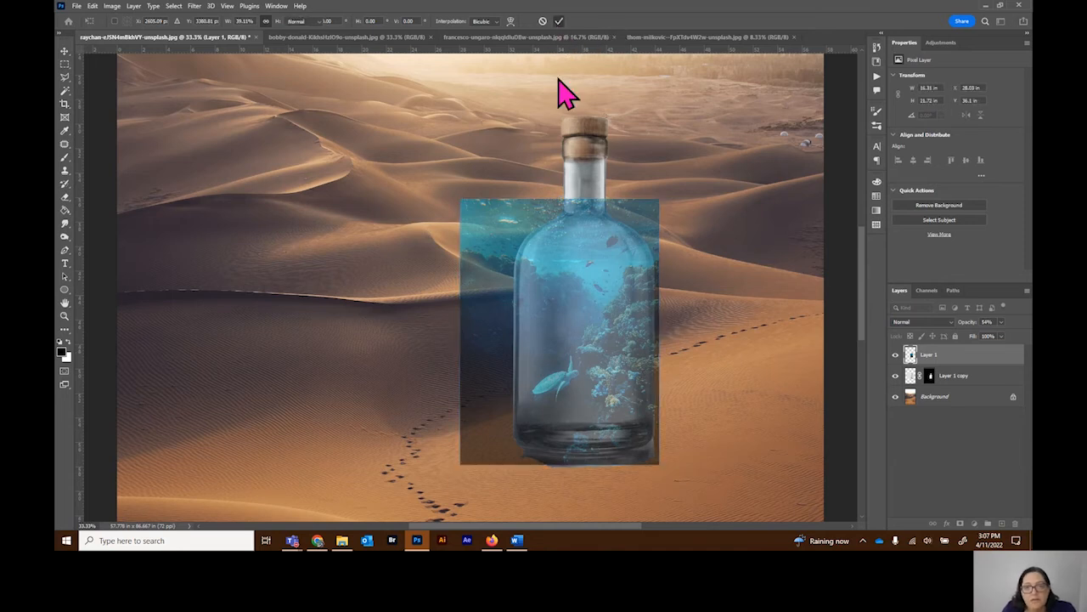
Step: Set the underwater layer's opacity back to 100% and copy the bottle's layer mask from Layer 1 copy onto it
{"action": "left_click_drag", "start_coordinate": [1001, 323], "coordinate": [1031, 342]}
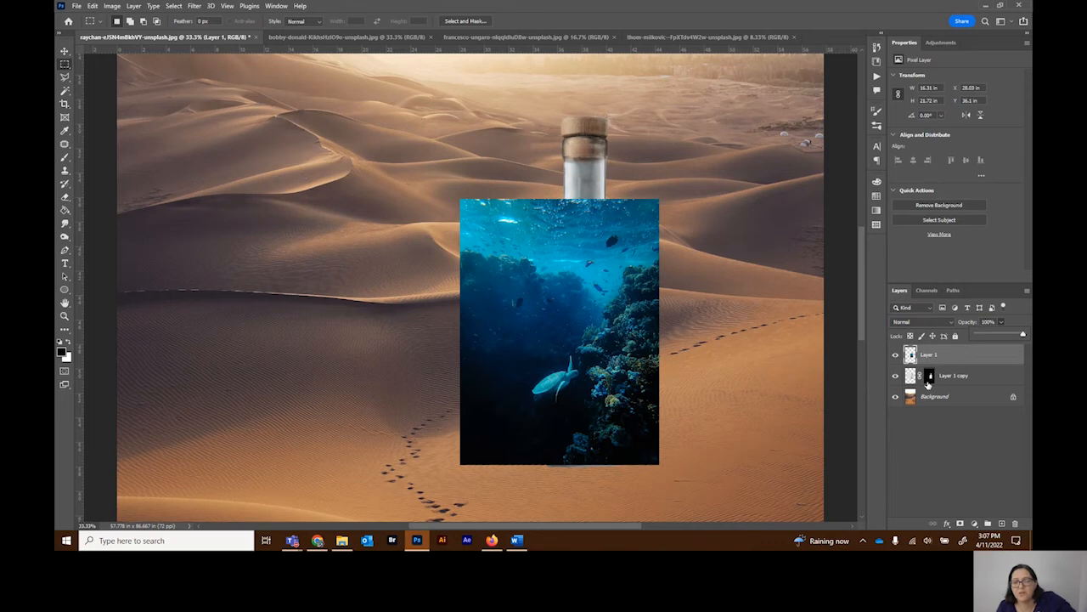
{"action": "left_click_drag", "start_coordinate": [931, 380], "coordinate": [931, 362]}
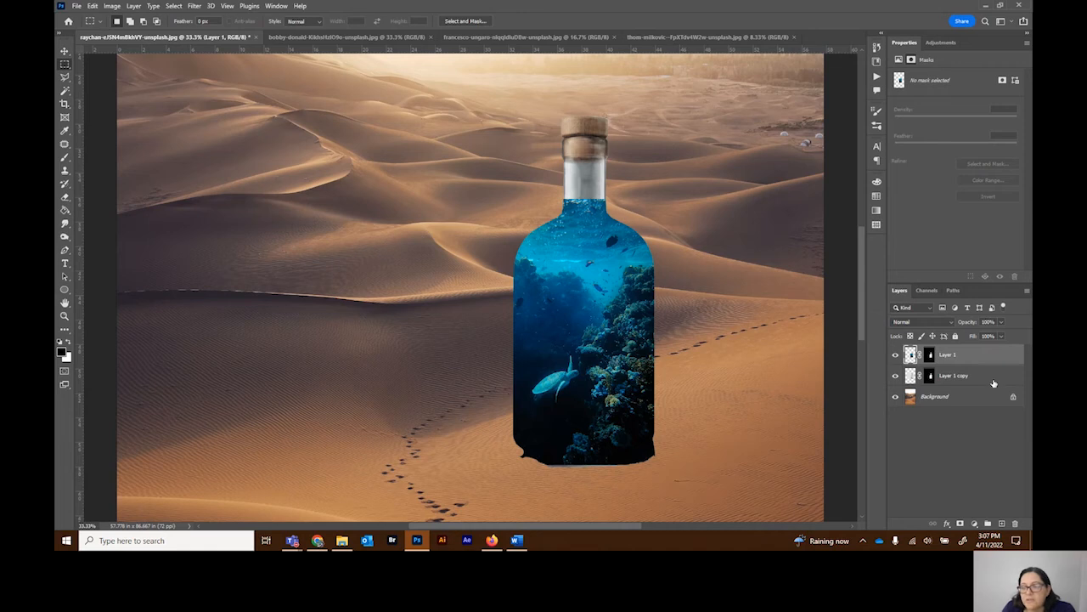
Step: Duplicate the bottle layer Layer 1 copy above the underwater layer and toggle the duplicate's visibility to compare
{"action": "left_click", "coordinate": [959, 378]}
{"action": "left_click_drag", "start_coordinate": [990, 381], "coordinate": [984, 348]}
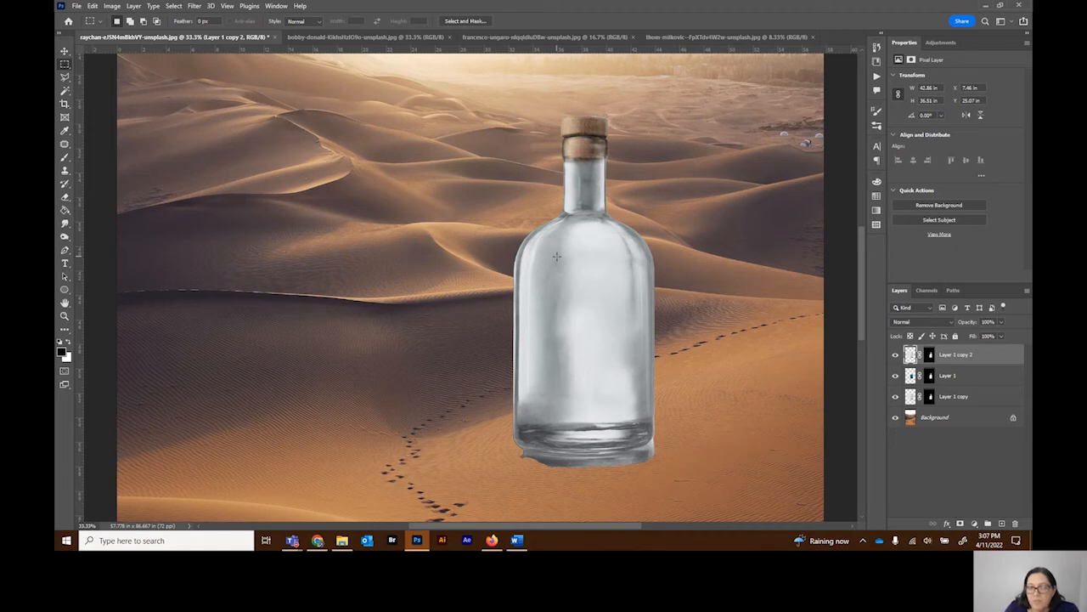
{"action": "left_click", "coordinate": [895, 356]}
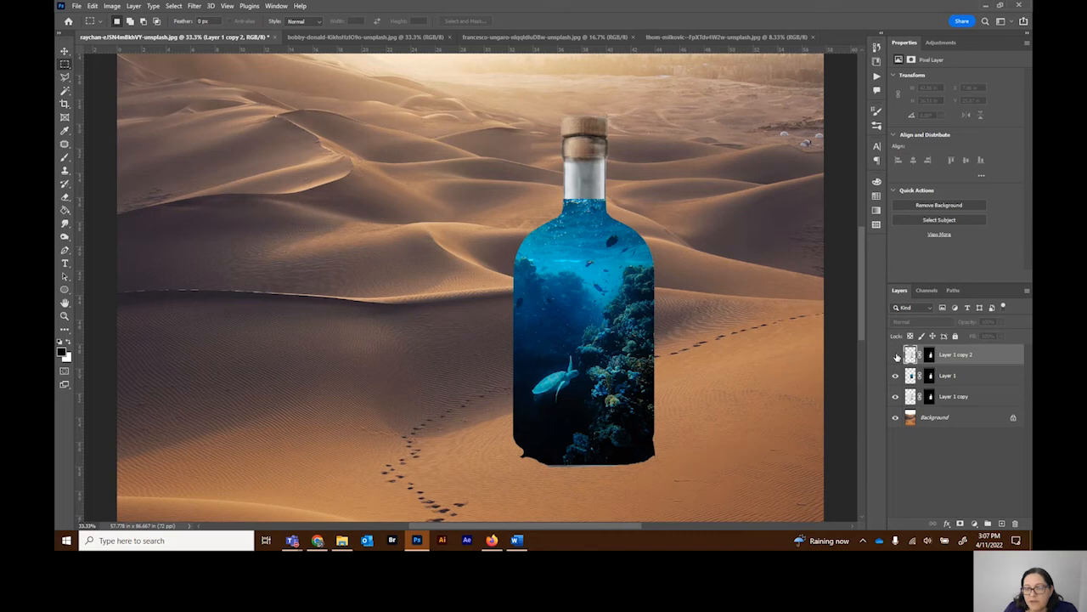
{"action": "left_click", "coordinate": [896, 356]}
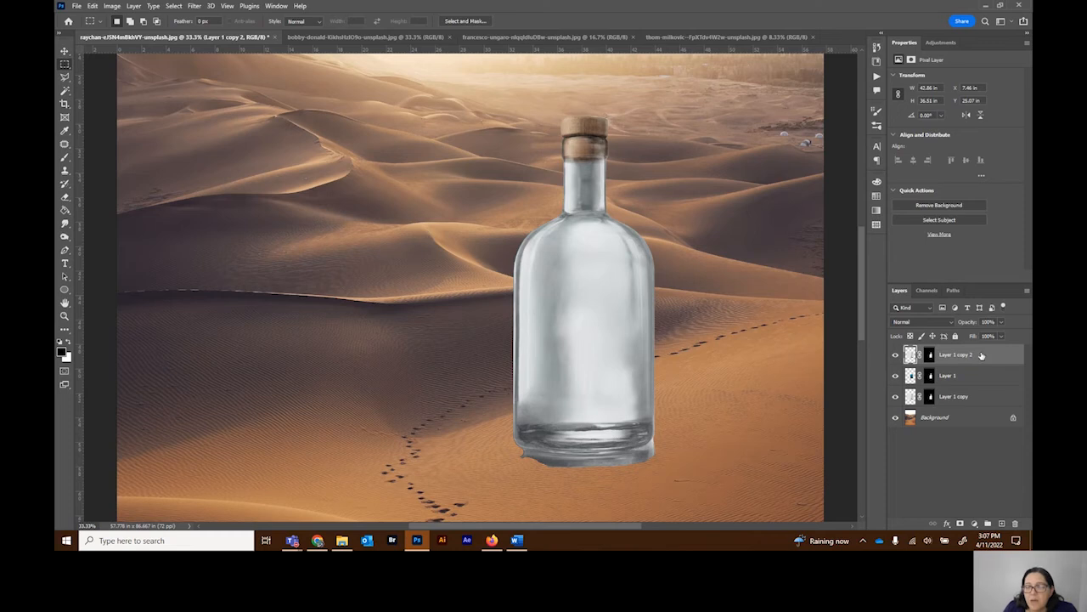
Step: Set the top bottle duplicate's blend mode to Multiply, try a reduced opacity, and put it back to 100%
{"action": "left_click", "coordinate": [930, 320]}
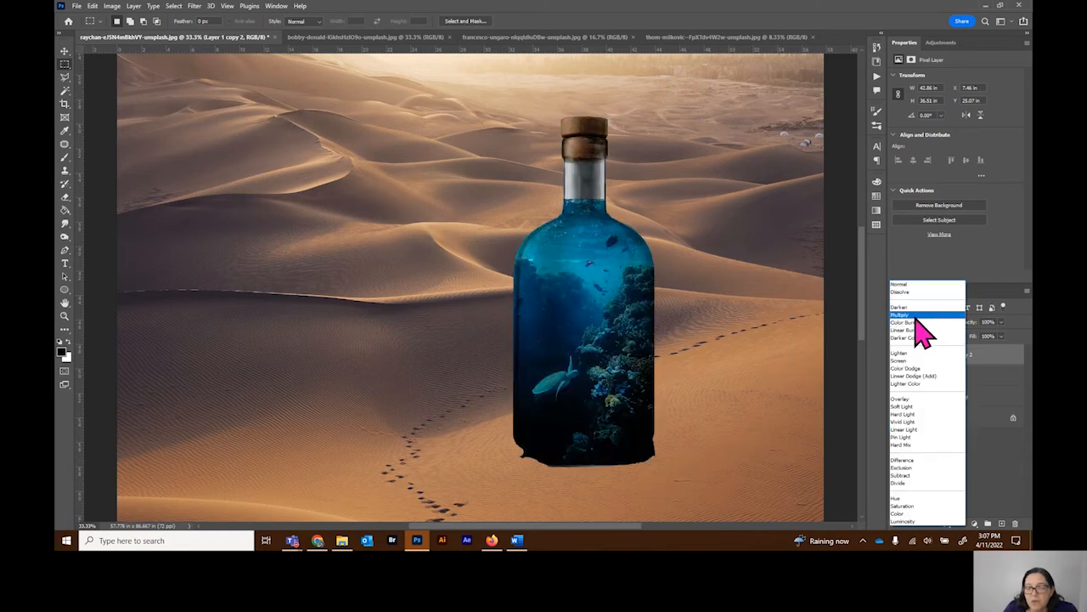
{"action": "left_click", "coordinate": [916, 316]}
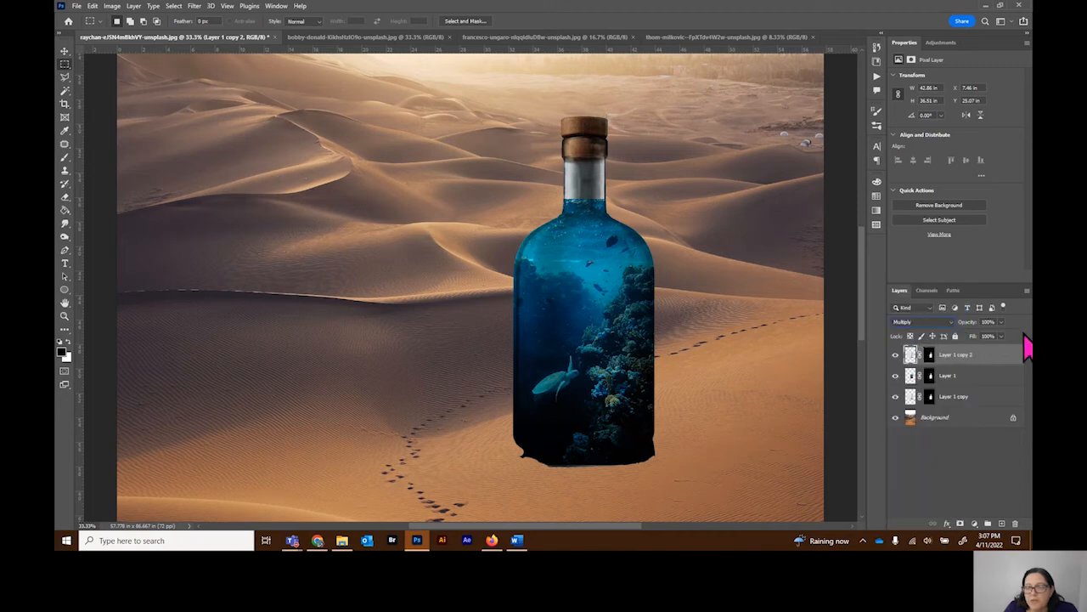
{"action": "left_click_drag", "start_coordinate": [1002, 334], "coordinate": [995, 336]}
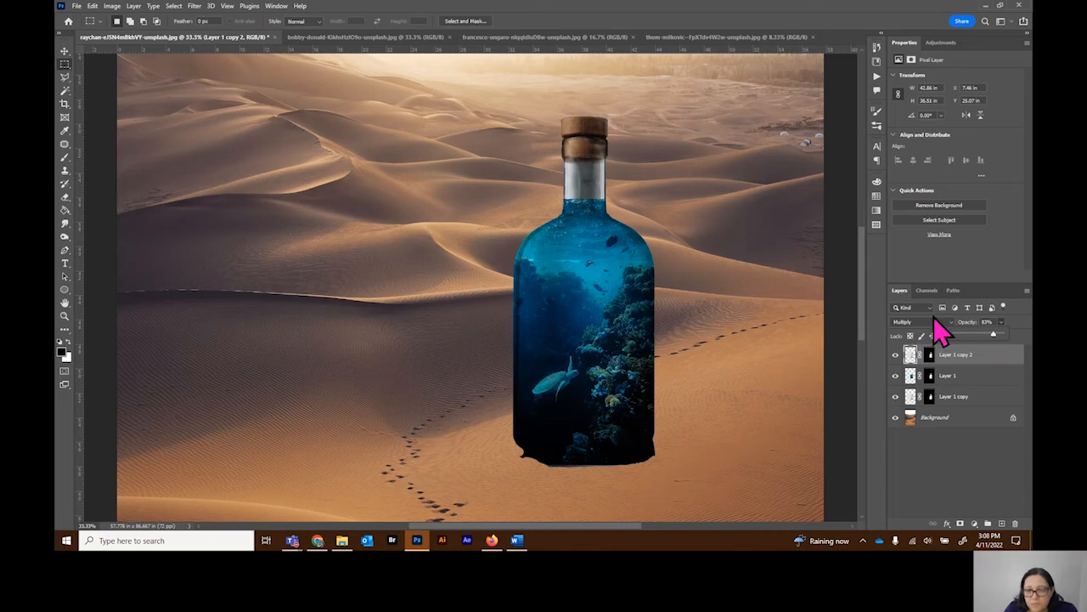
{"action": "left_click_drag", "start_coordinate": [992, 334], "coordinate": [1009, 333]}
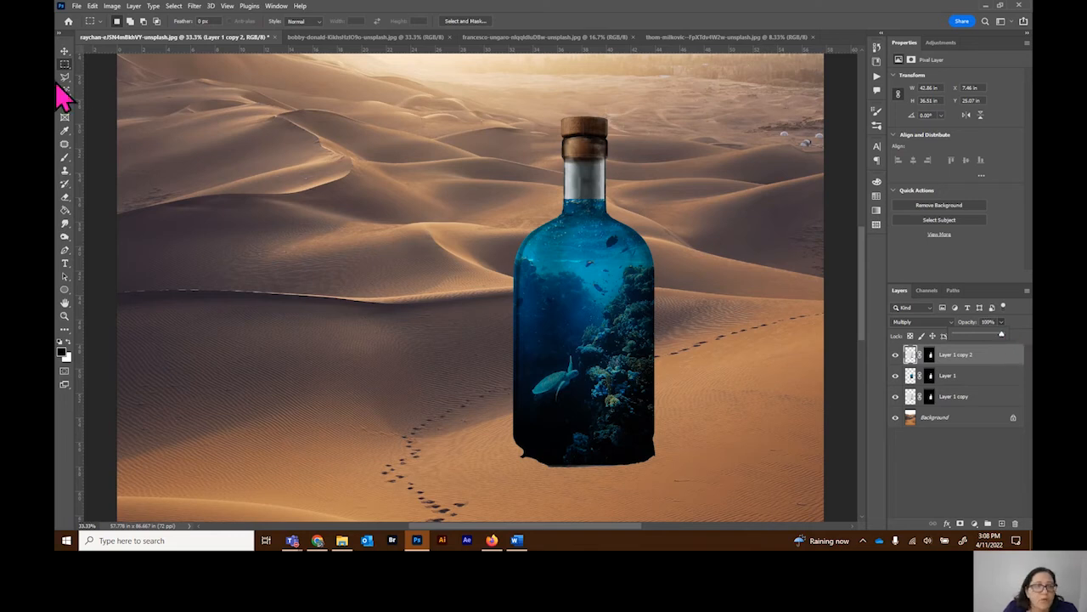
Step: Paint black with the Brush on the Layer 1 copy 2 mask over the bottle's clear neck and cork
{"action": "left_click", "coordinate": [66, 160]}
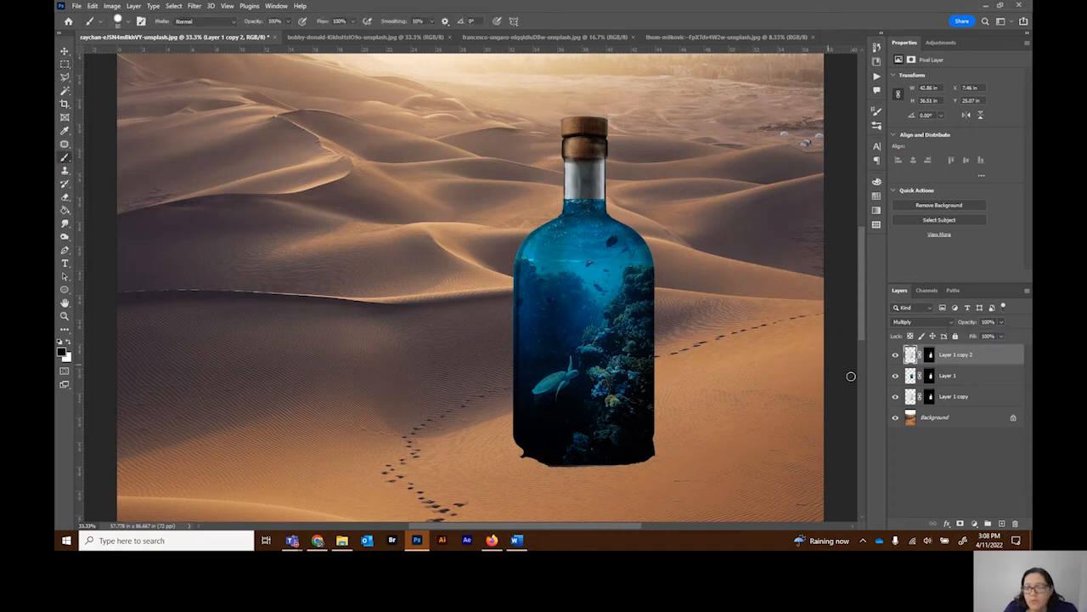
{"action": "left_click", "coordinate": [932, 355]}
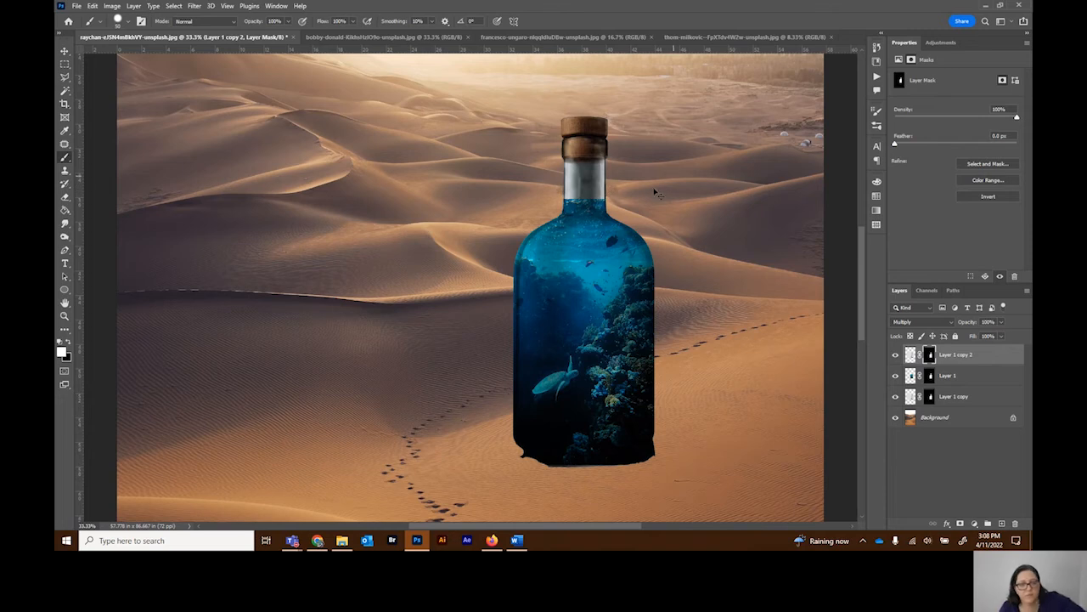
{"action": "left_click", "coordinate": [69, 343]}
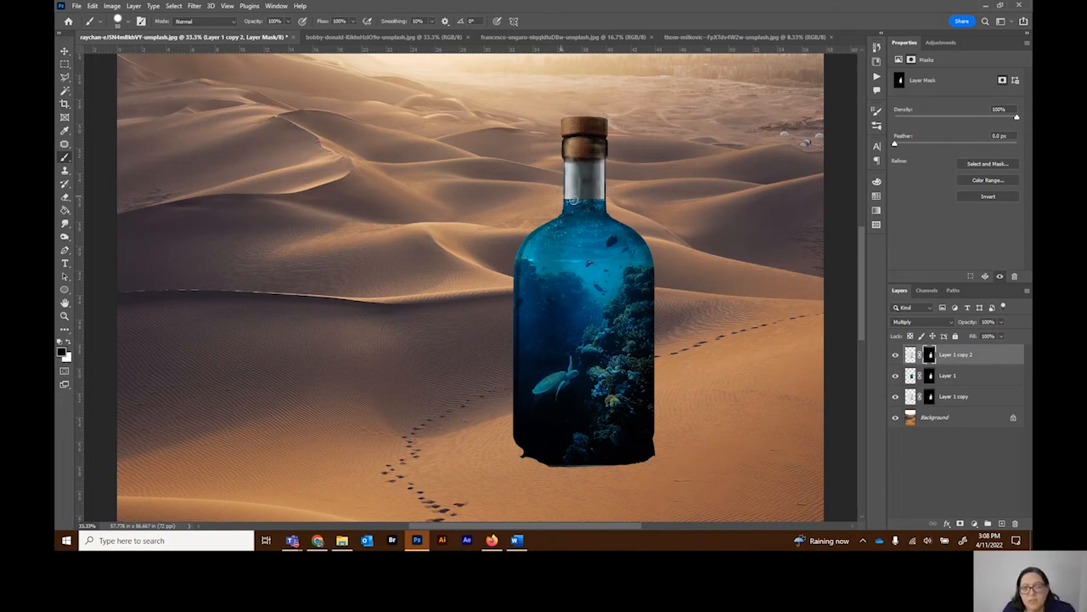
{"action": "mouse_move", "coordinate": [569, 191]}
{"action": "left_mouse_down"}
{"action": "mouse_move", "coordinate": [604, 189]}
{"action": "mouse_move", "coordinate": [566, 185]}
{"action": "mouse_move", "coordinate": [602, 186]}
{"action": "mouse_move", "coordinate": [558, 173]}
{"action": "mouse_move", "coordinate": [558, 163]}
{"action": "mouse_move", "coordinate": [627, 179]}
{"action": "mouse_move", "coordinate": [574, 182]}
{"action": "mouse_move", "coordinate": [548, 170]}
{"action": "mouse_move", "coordinate": [644, 145]}
{"action": "mouse_move", "coordinate": [523, 149]}
{"action": "mouse_move", "coordinate": [540, 154]}
{"action": "mouse_move", "coordinate": [574, 120]}
{"action": "left_mouse_up"}
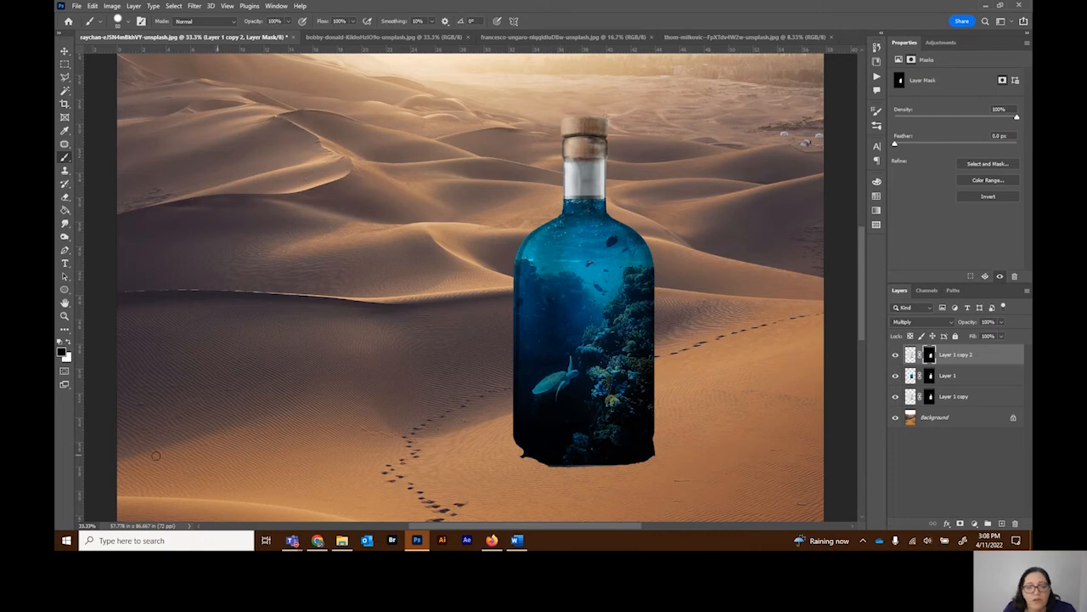
Step: Select all three bottle layers, rotate them together clockwise so the bottle leans right, and move them down-left onto the foreground sand
{"action": "scroll", "coordinate": [334, 378], "scroll_direction": "down", "scroll_amount": 3}
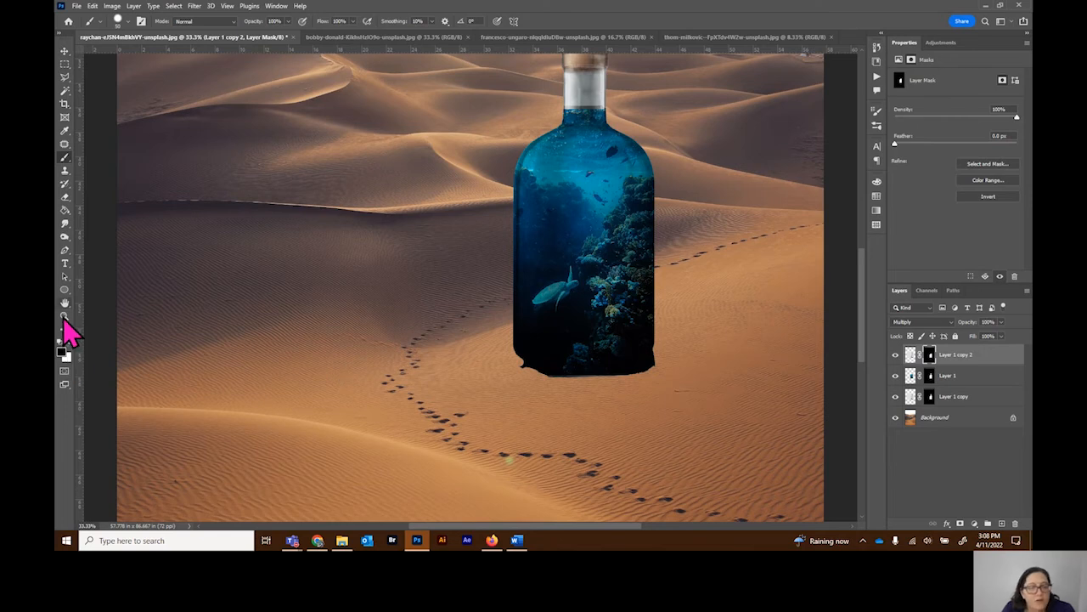
{"action": "key", "text": "ctrl+0"}
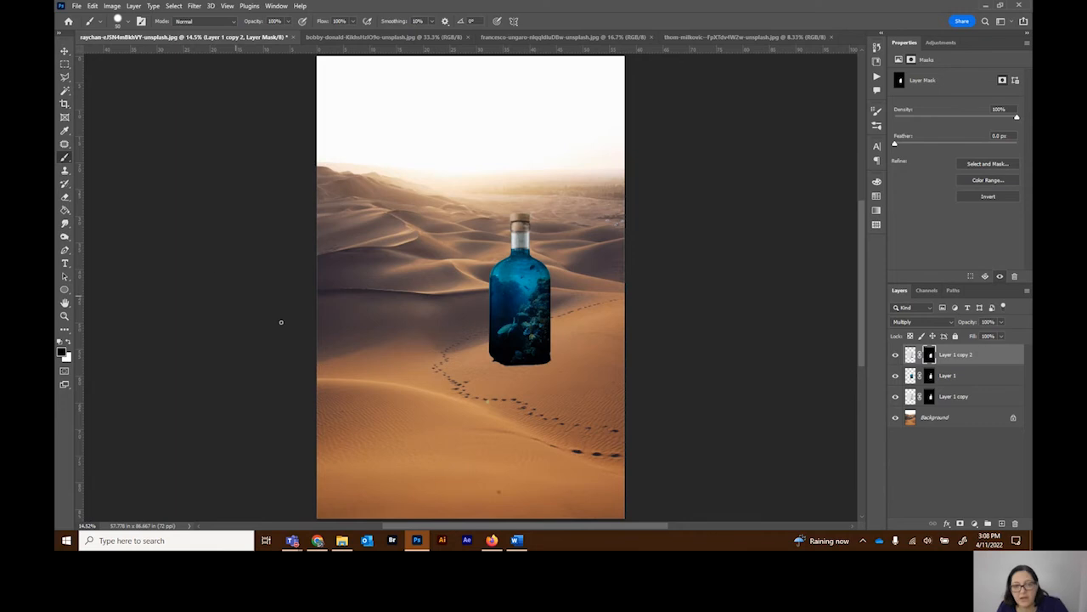
{"action": "left_click", "coordinate": [63, 52]}
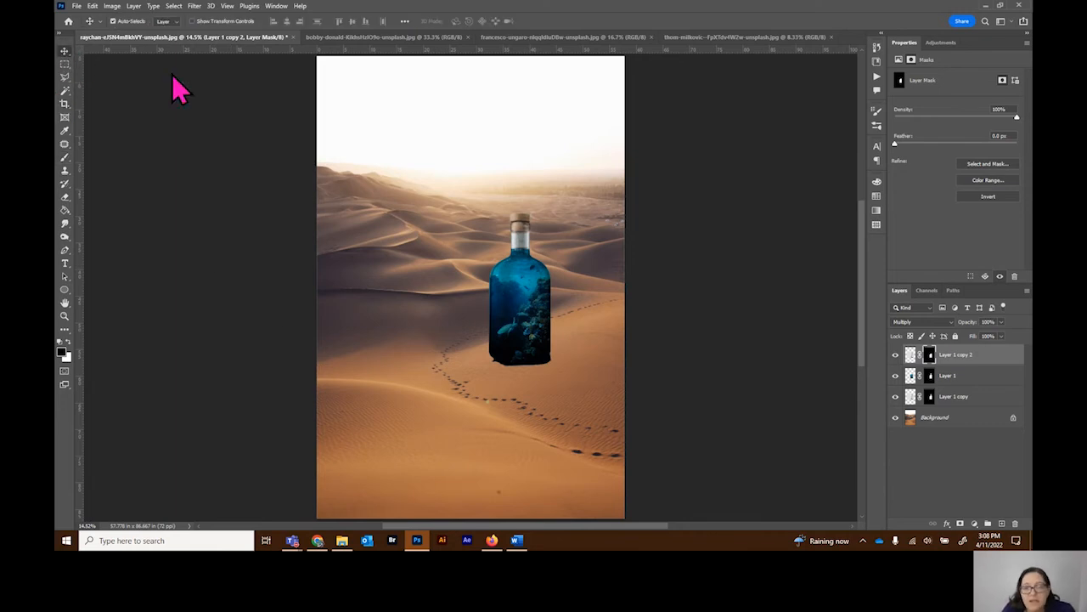
{"action": "left_click", "coordinate": [965, 361]}
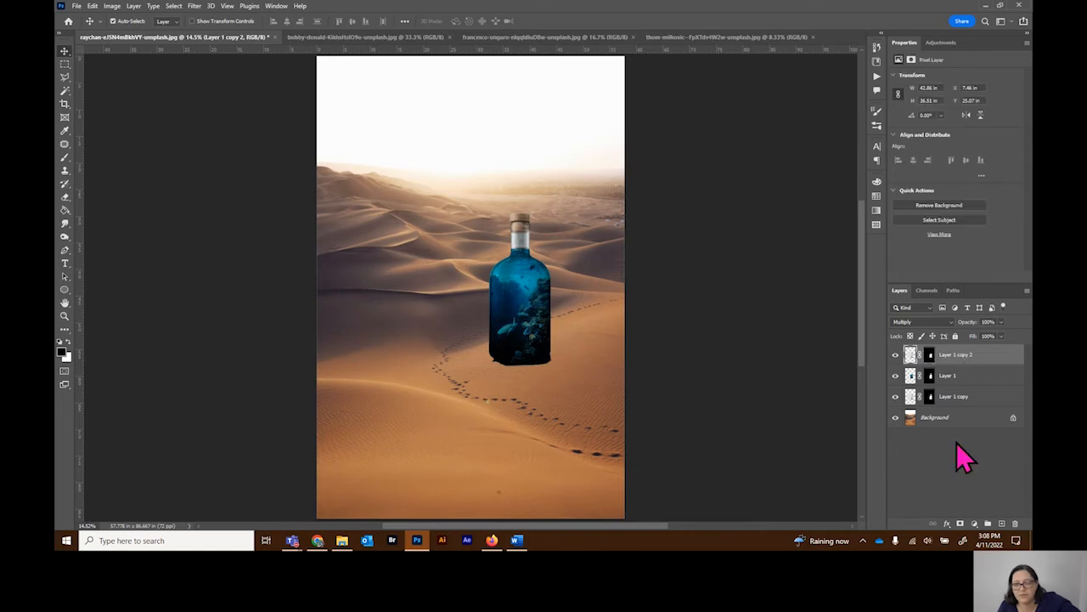
{"action": "left_click", "coordinate": [963, 397], "text": "shift"}
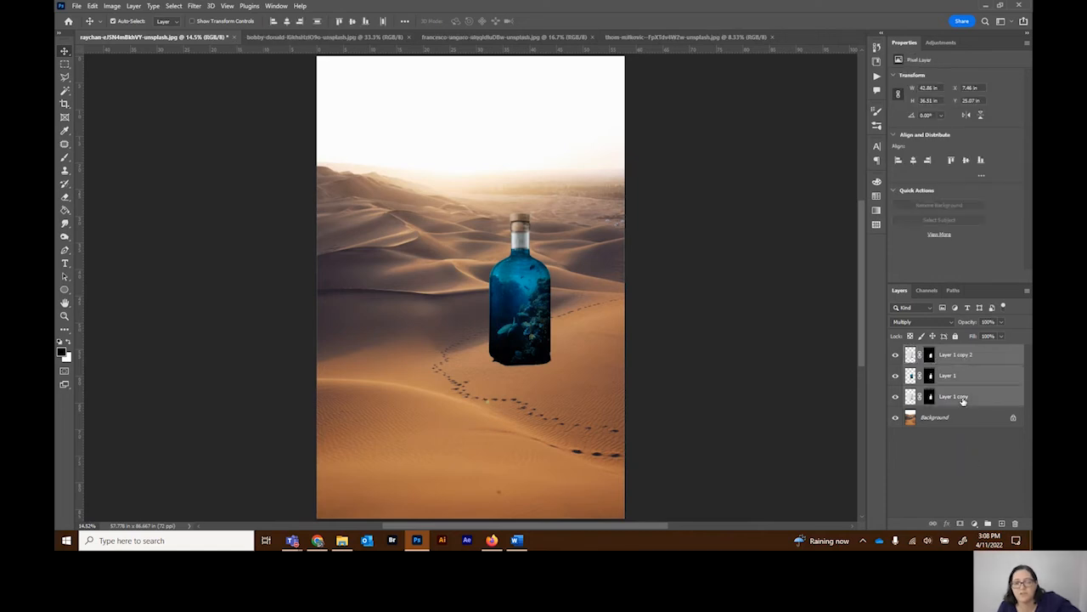
{"action": "left_click", "coordinate": [581, 360]}
{"action": "key", "text": "ctrl+t"}
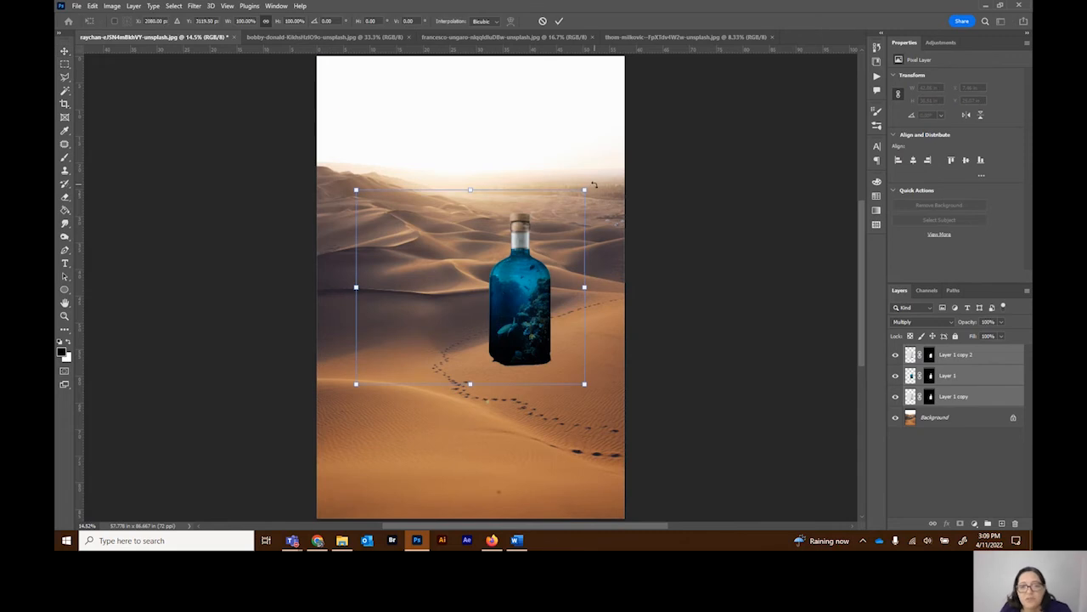
{"action": "left_click_drag", "start_coordinate": [593, 184], "coordinate": [619, 243]}
{"action": "left_click_drag", "start_coordinate": [508, 328], "coordinate": [451, 358]}
{"action": "left_click", "coordinate": [66, 65]}
Step: Move the three bottle layers about 2.3 in to the left, checking the placement close up at the bottle's base
{"action": "left_click", "coordinate": [65, 316]}
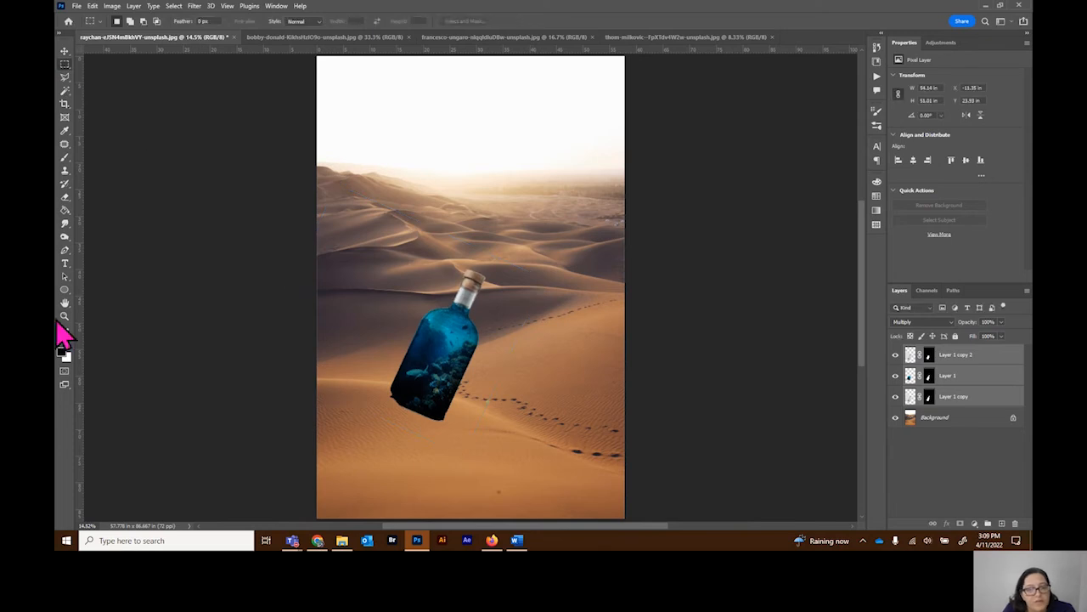
{"action": "left_click", "coordinate": [417, 405]}
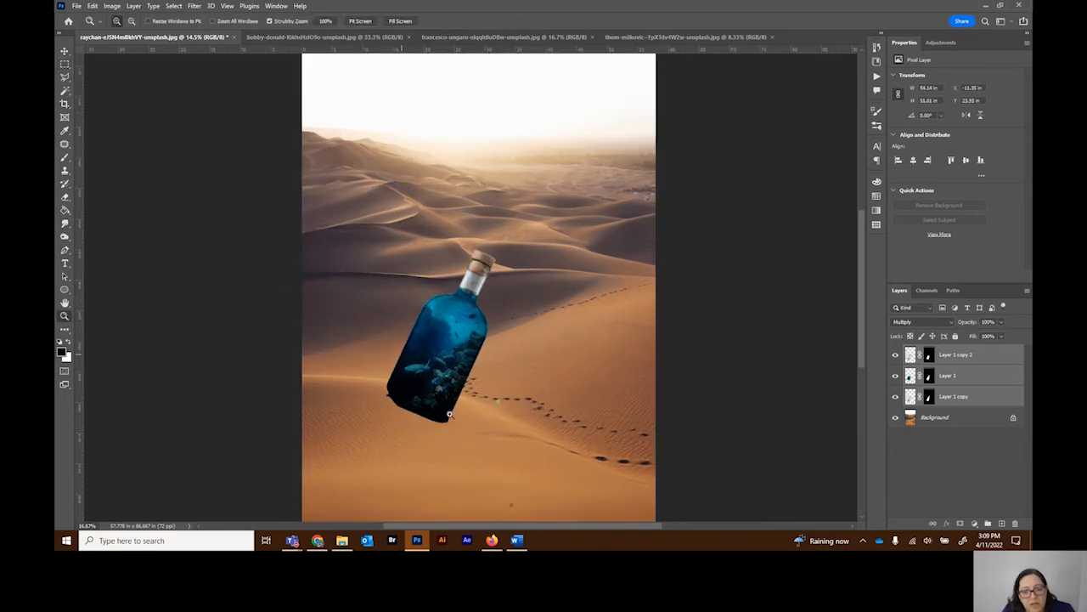
{"action": "left_click", "coordinate": [450, 414]}
{"action": "left_click", "coordinate": [442, 412]}
{"action": "left_click", "coordinate": [408, 404]}
{"action": "left_click", "coordinate": [374, 398]}
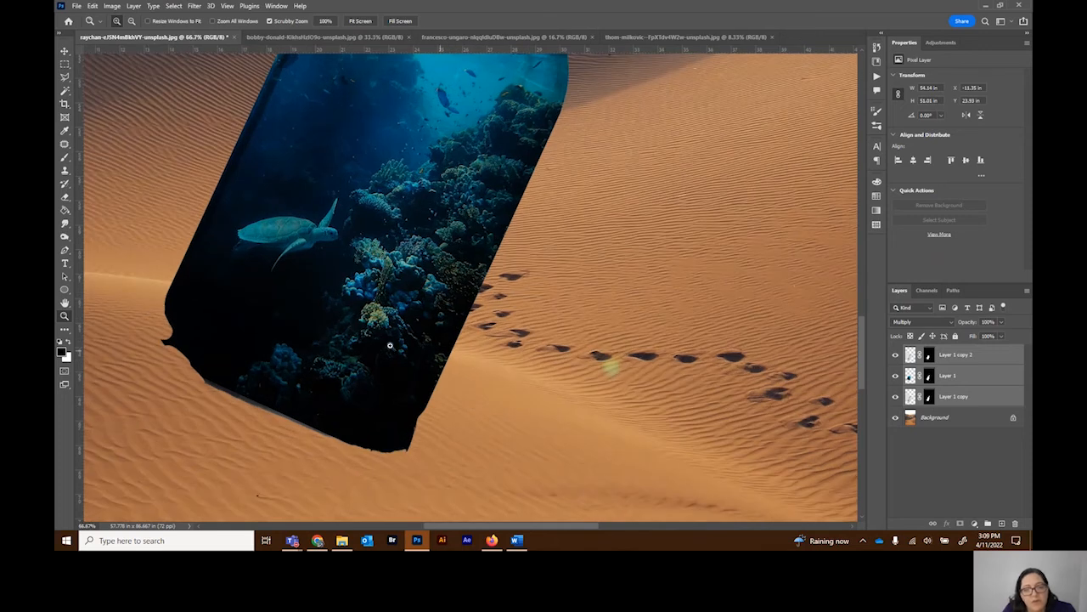
{"action": "left_click", "coordinate": [65, 51]}
{"action": "left_click_drag", "start_coordinate": [372, 277], "coordinate": [318, 254]}
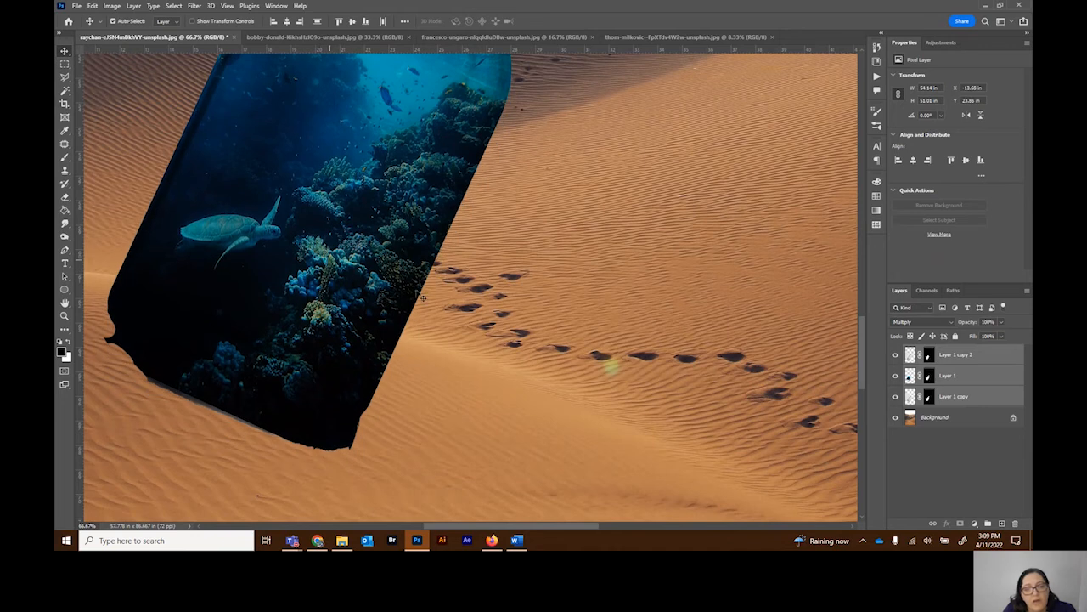
Step: Hide Layer 1 copy 2 and the underwater layer, and lower the opacity of Layer 1 copy to 39%
{"action": "left_click", "coordinate": [895, 357]}
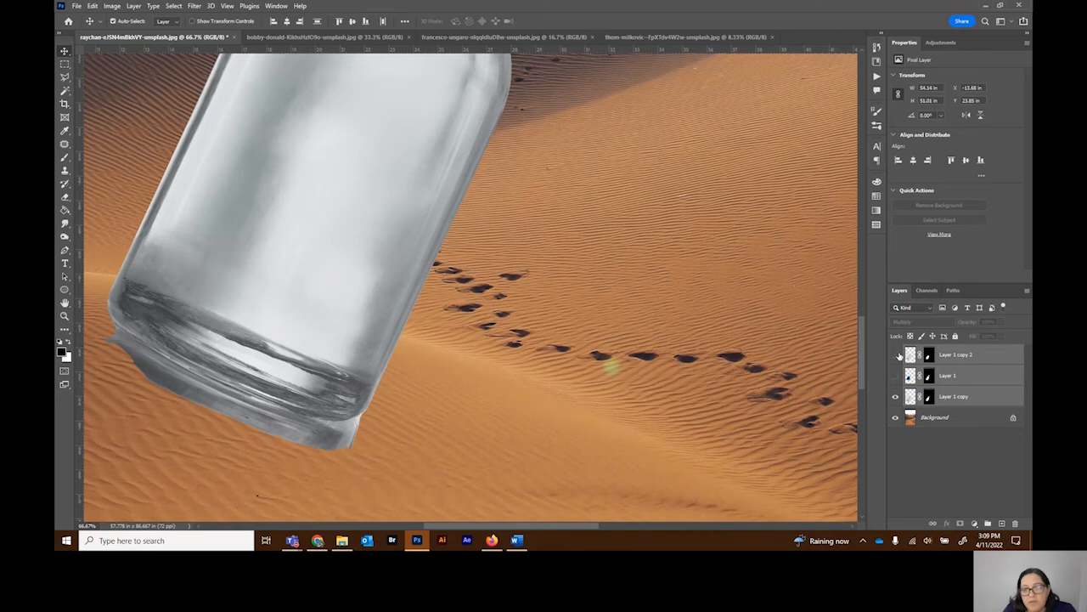
{"action": "left_click", "coordinate": [1000, 406]}
{"action": "left_click", "coordinate": [1001, 322]}
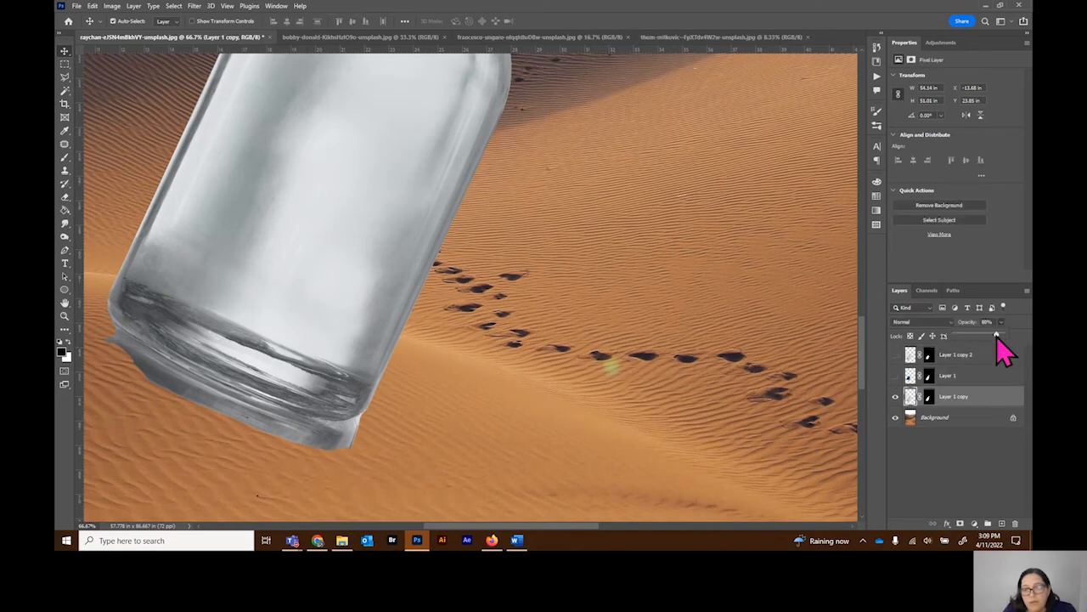
{"action": "left_click_drag", "start_coordinate": [986, 335], "coordinate": [981, 336]}
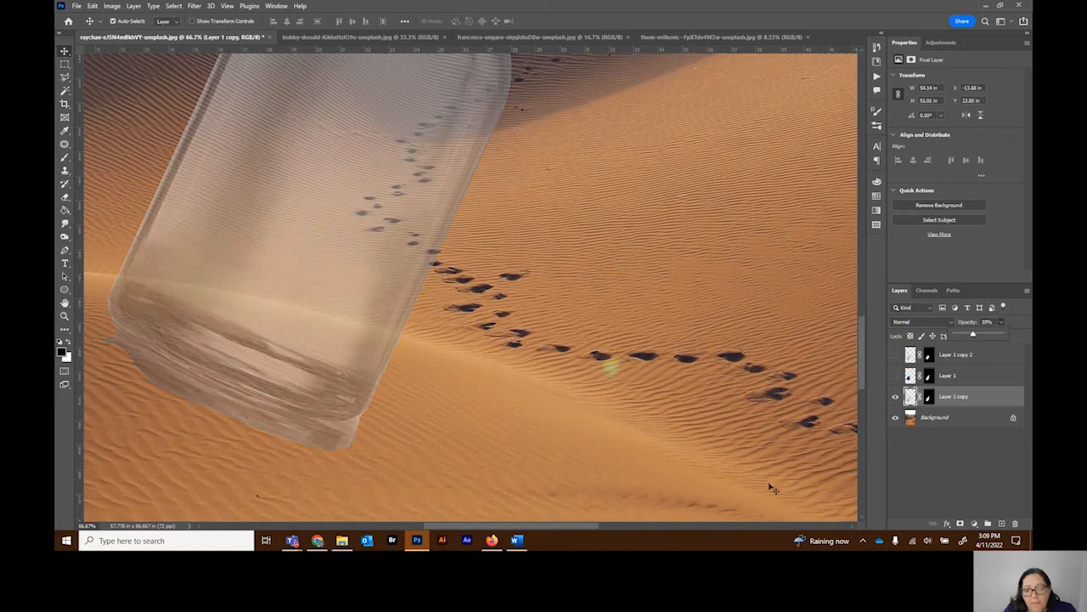
{"action": "left_click_drag", "start_coordinate": [540, 525], "coordinate": [512, 524]}
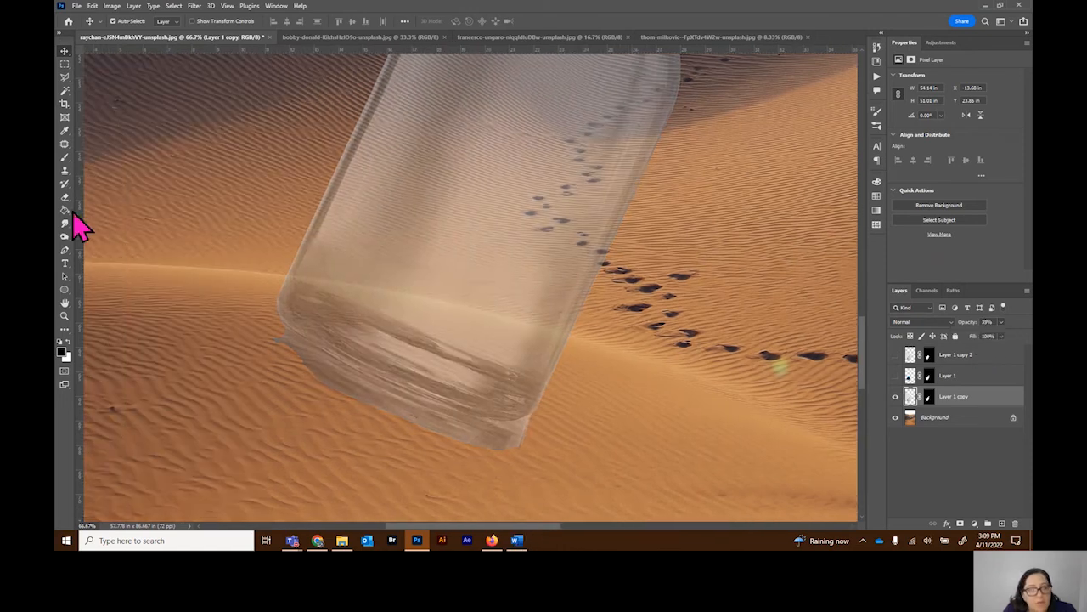
Step: Paint black on the Layer 1 copy mask with a 165 px brush to hide the bottle's base below the dune crest
{"action": "left_click", "coordinate": [65, 158]}
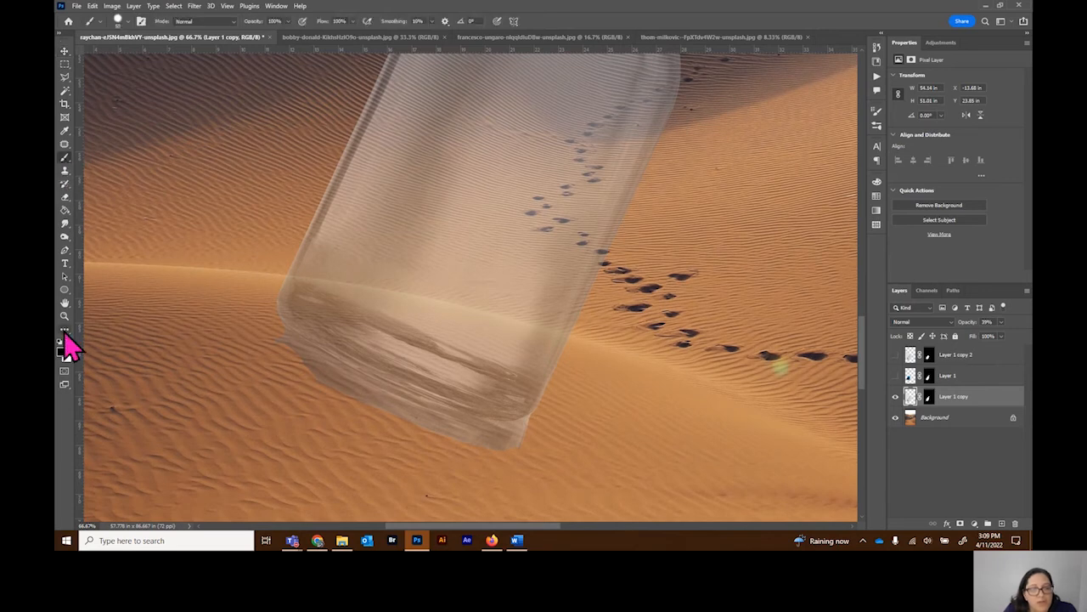
{"action": "left_click", "coordinate": [930, 397]}
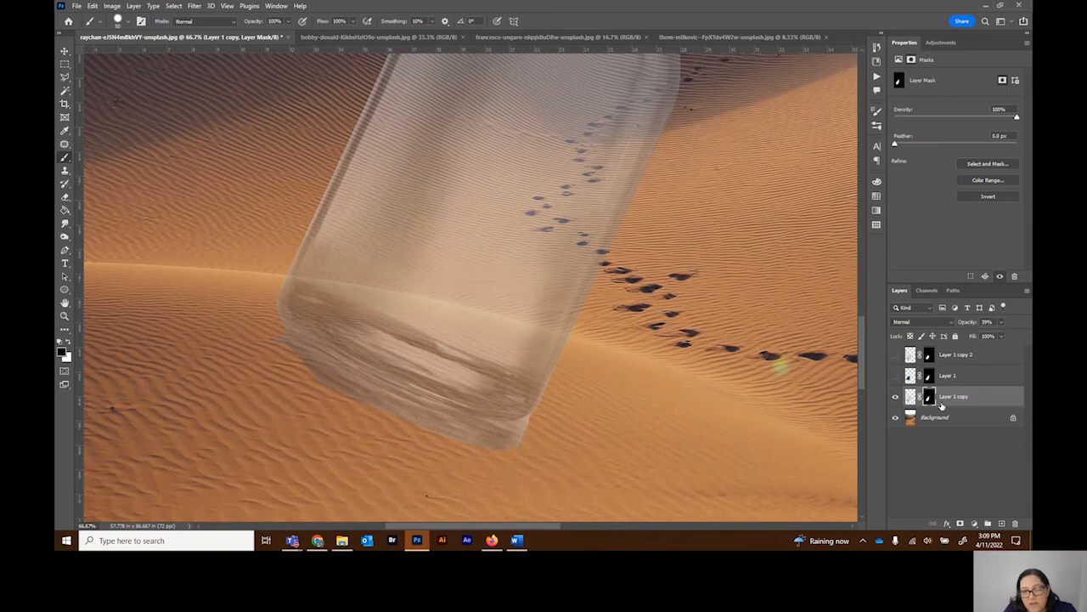
{"action": "left_click", "coordinate": [127, 21]}
{"action": "left_click_drag", "start_coordinate": [128, 53], "coordinate": [155, 54]}
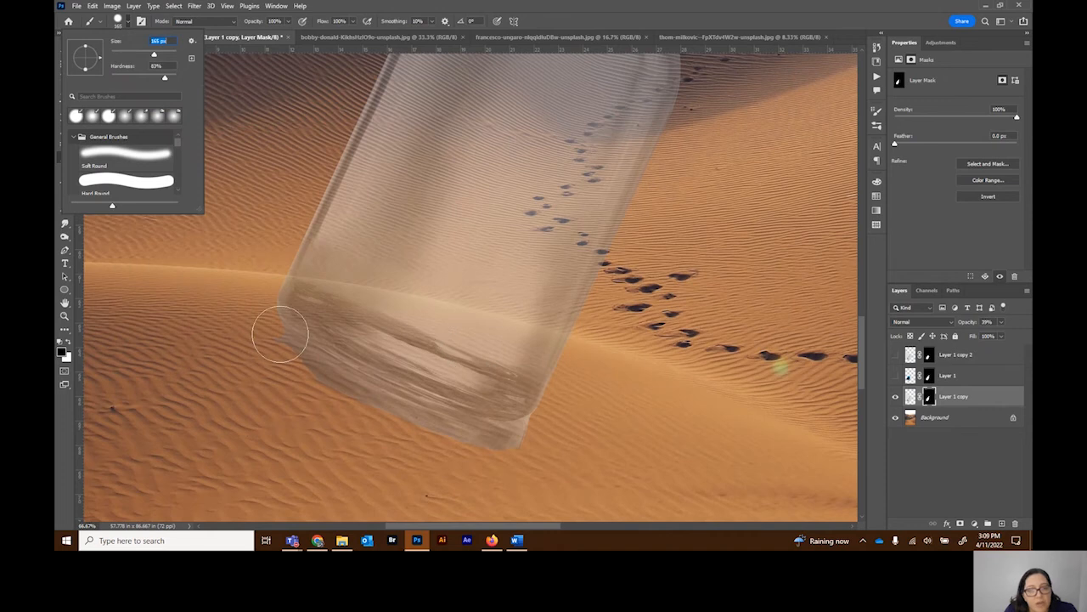
{"action": "mouse_move", "coordinate": [281, 303]}
{"action": "left_mouse_down"}
{"action": "mouse_move", "coordinate": [381, 318]}
{"action": "mouse_move", "coordinate": [379, 351]}
{"action": "mouse_move", "coordinate": [390, 318]}
{"action": "mouse_move", "coordinate": [379, 316]}
{"action": "mouse_move", "coordinate": [468, 336]}
{"action": "left_mouse_up"}
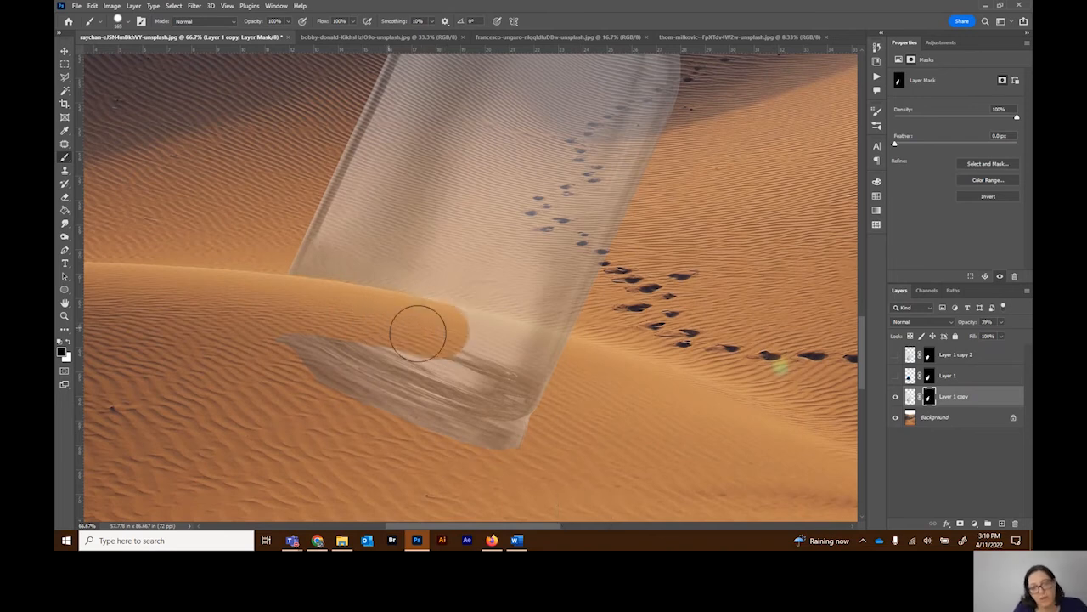
{"action": "mouse_move", "coordinate": [585, 354]}
{"action": "left_mouse_down"}
{"action": "mouse_move", "coordinate": [552, 362]}
{"action": "mouse_move", "coordinate": [506, 351]}
{"action": "left_mouse_up"}
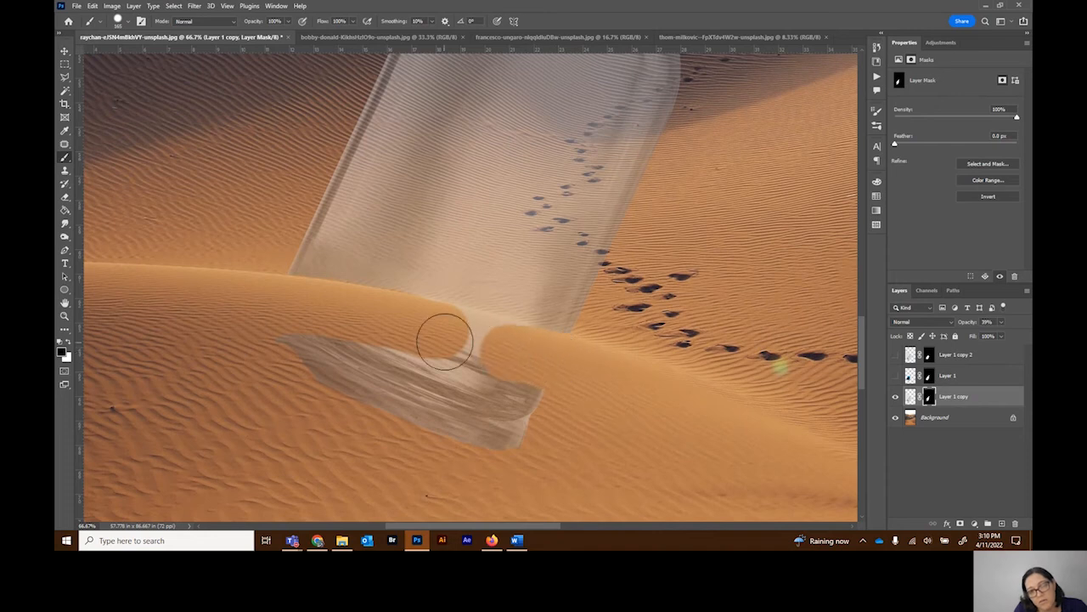
{"action": "left_click_drag", "start_coordinate": [432, 323], "coordinate": [547, 362]}
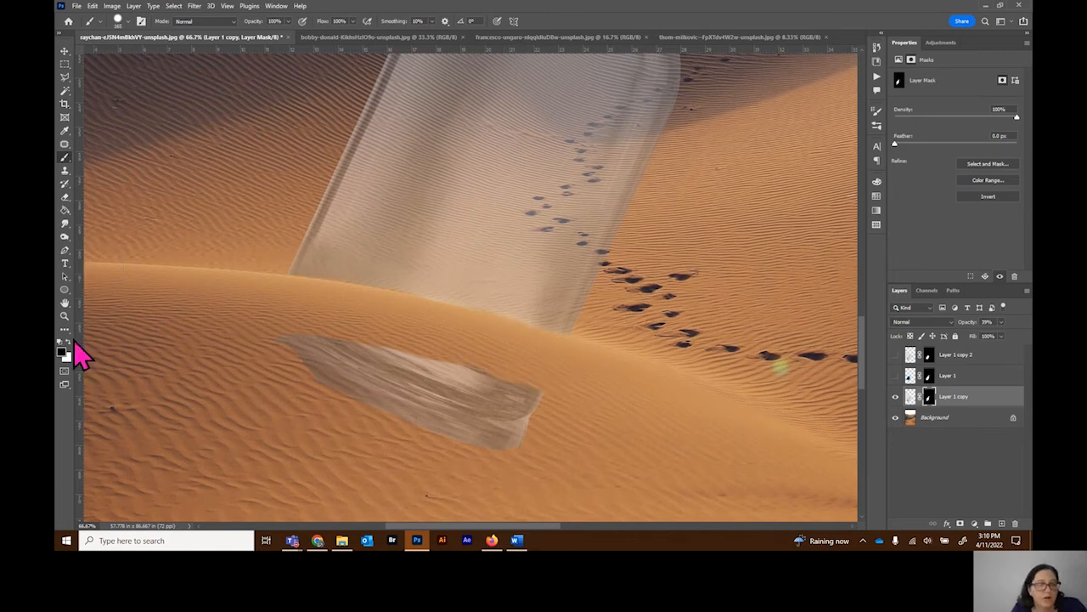
{"action": "left_click", "coordinate": [70, 343]}
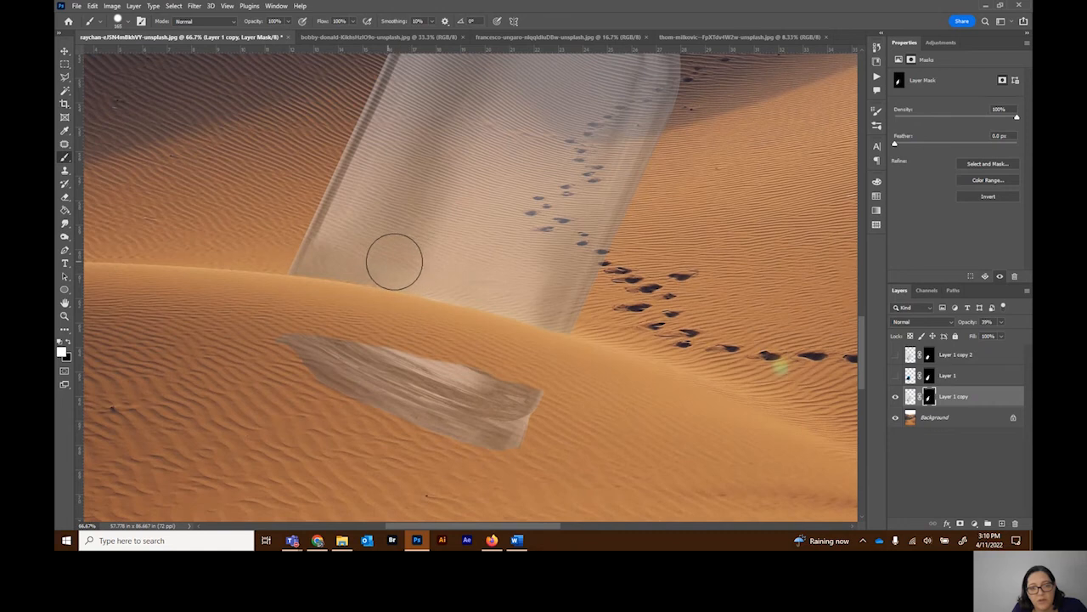
{"action": "left_click", "coordinate": [72, 344]}
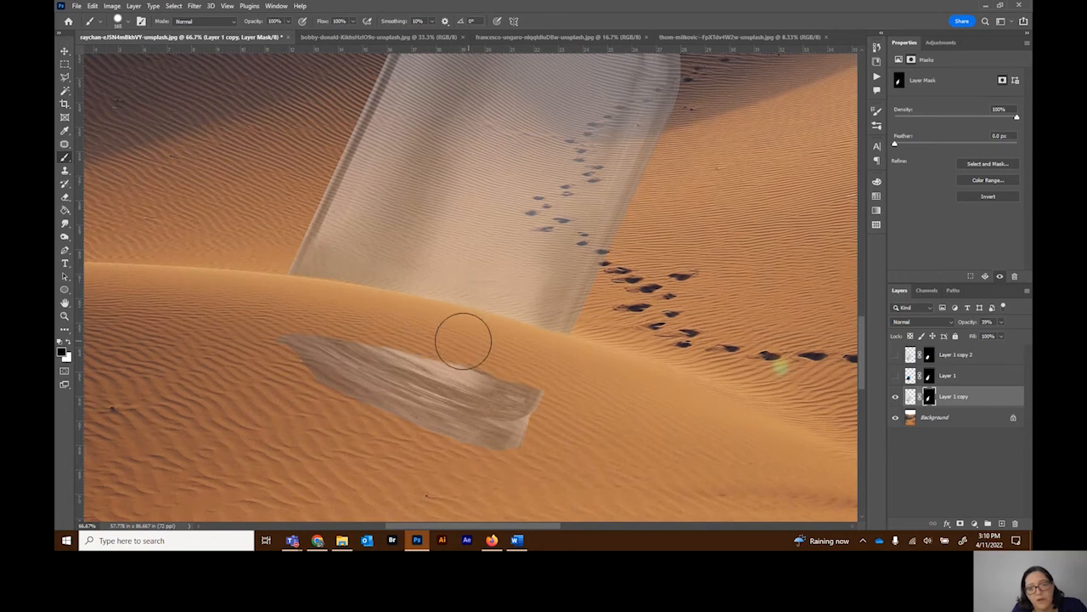
{"action": "mouse_move", "coordinate": [570, 384]}
{"action": "left_mouse_down"}
{"action": "mouse_move", "coordinate": [308, 385]}
{"action": "mouse_move", "coordinate": [285, 372]}
{"action": "mouse_move", "coordinate": [471, 384]}
{"action": "mouse_move", "coordinate": [311, 349]}
{"action": "mouse_move", "coordinate": [245, 360]}
{"action": "mouse_move", "coordinate": [582, 444]}
{"action": "mouse_move", "coordinate": [440, 432]}
{"action": "mouse_move", "coordinate": [509, 422]}
{"action": "mouse_move", "coordinate": [551, 448]}
{"action": "left_mouse_up"}
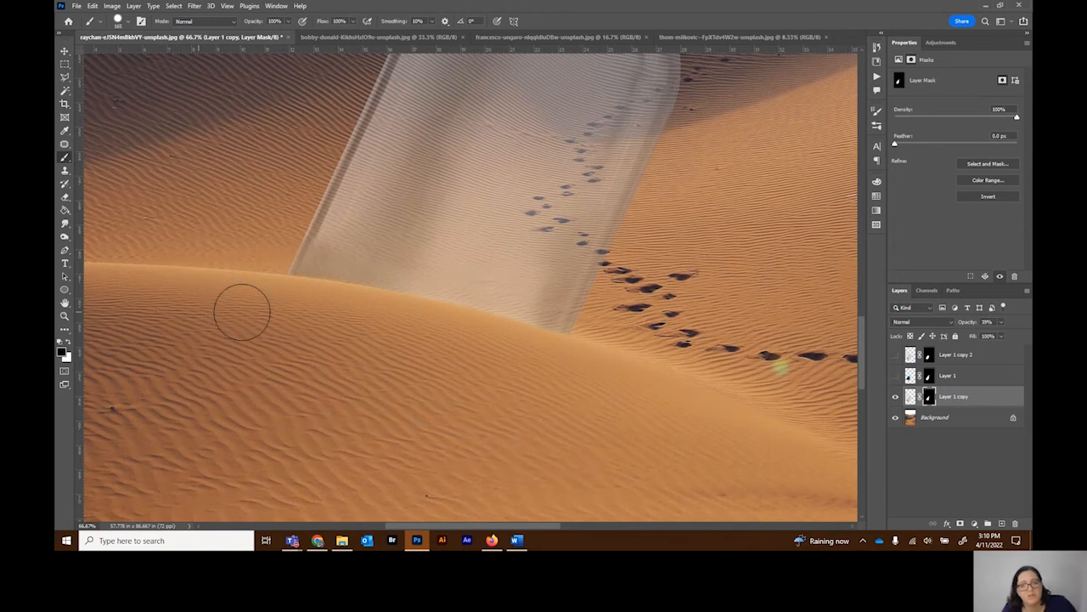
Step: Show the underwater Layer 1 and replace its mask with a copy of the Layer 1 copy mask
{"action": "left_click", "coordinate": [896, 375]}
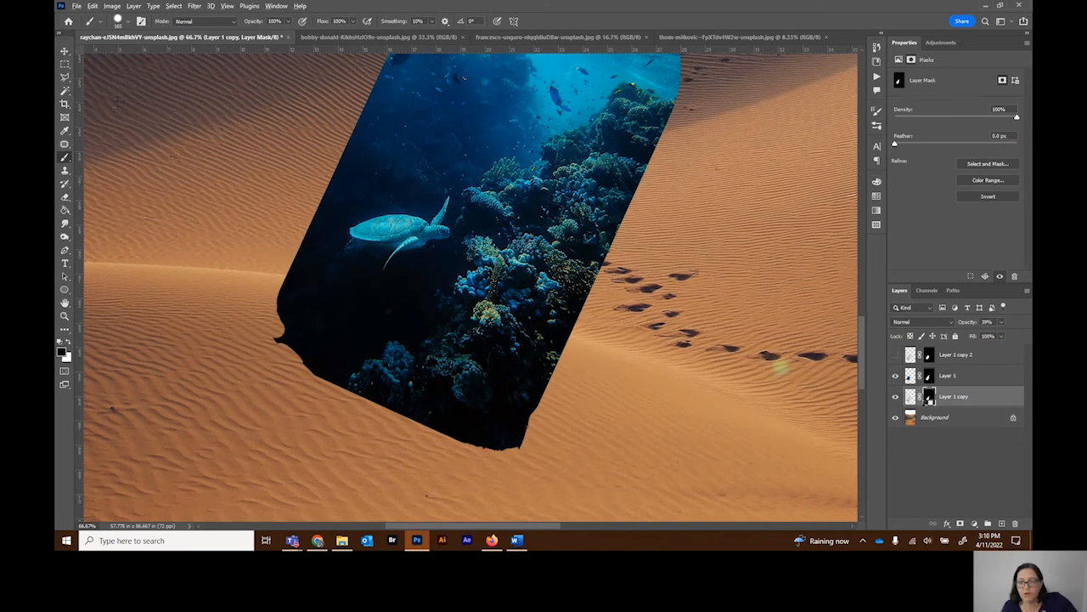
{"action": "left_click_drag", "start_coordinate": [930, 399], "coordinate": [930, 377]}
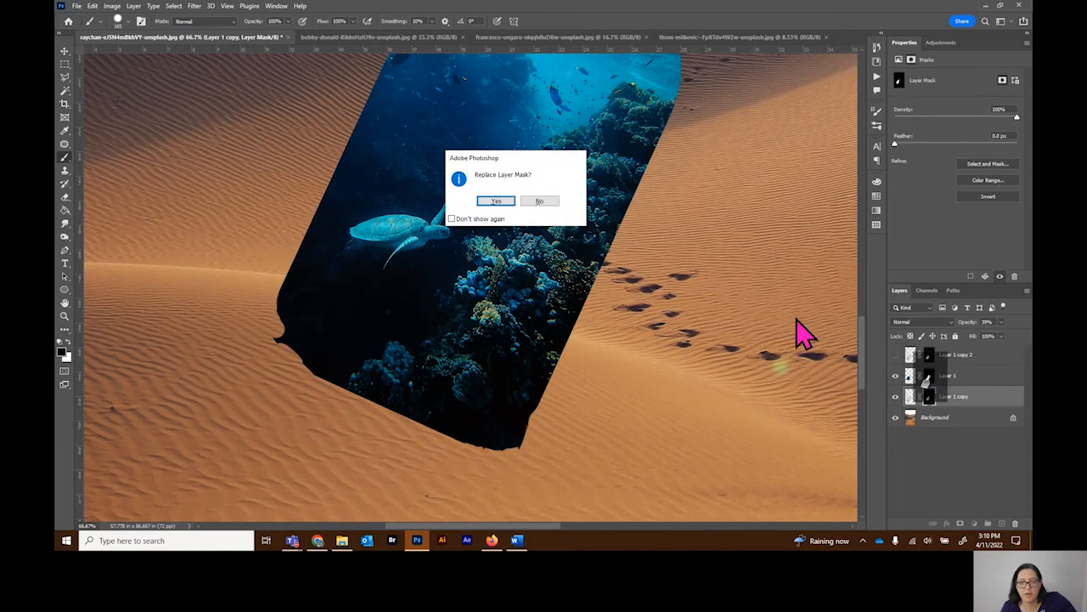
{"action": "left_click", "coordinate": [498, 203]}
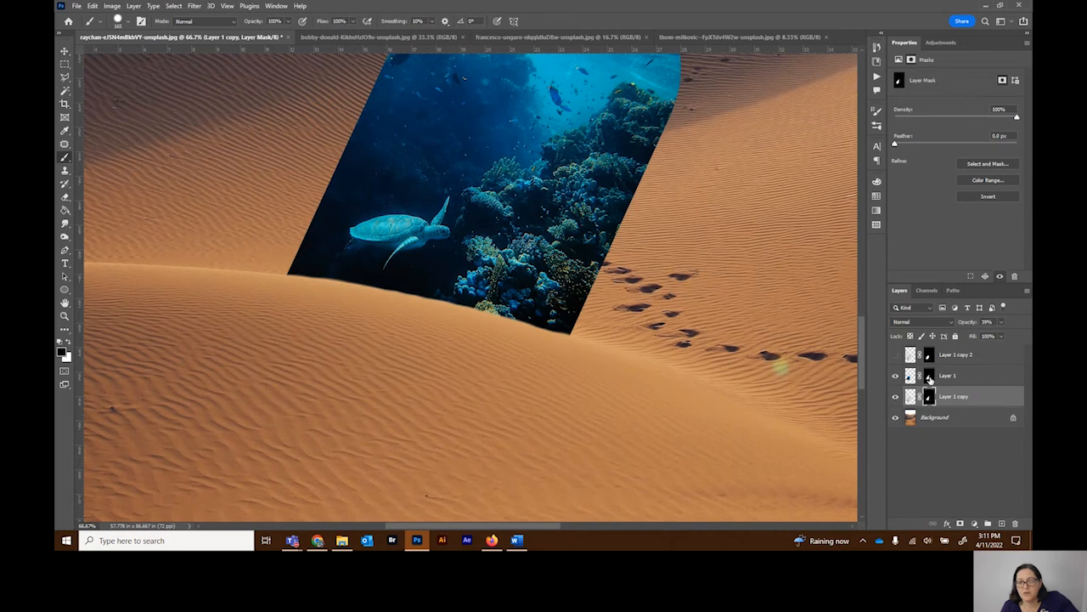
Step: Replace the Layer 1 copy 2 mask with a copy of the Layer 1 mask, and show Layer 1 copy 2 again
{"action": "left_click", "coordinate": [930, 378]}
{"action": "left_click_drag", "start_coordinate": [930, 379], "coordinate": [928, 357]}
{"action": "left_click", "coordinate": [498, 202]}
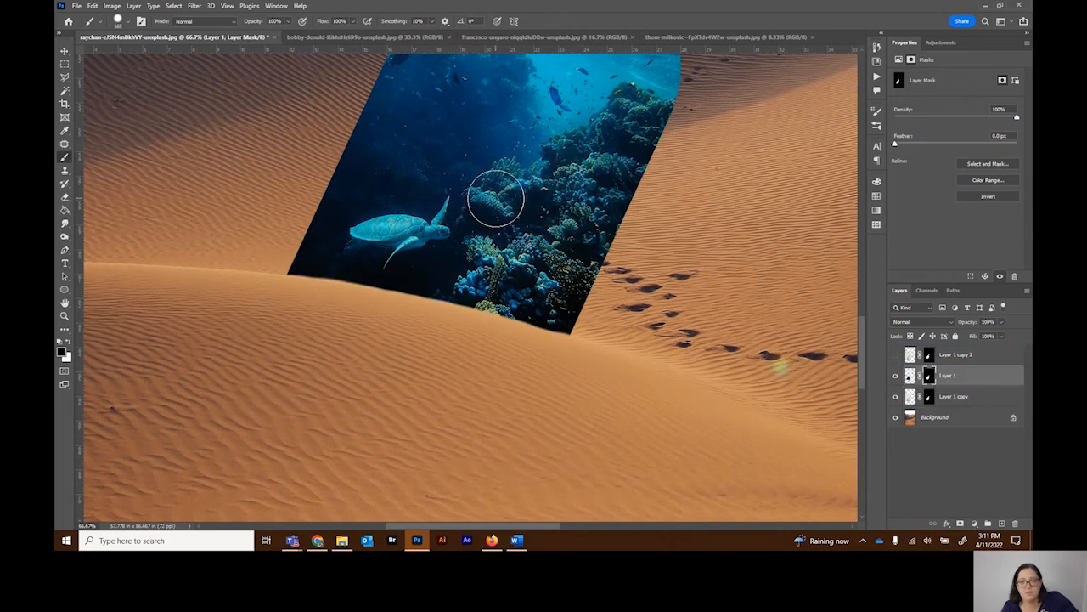
{"action": "left_click", "coordinate": [895, 357]}
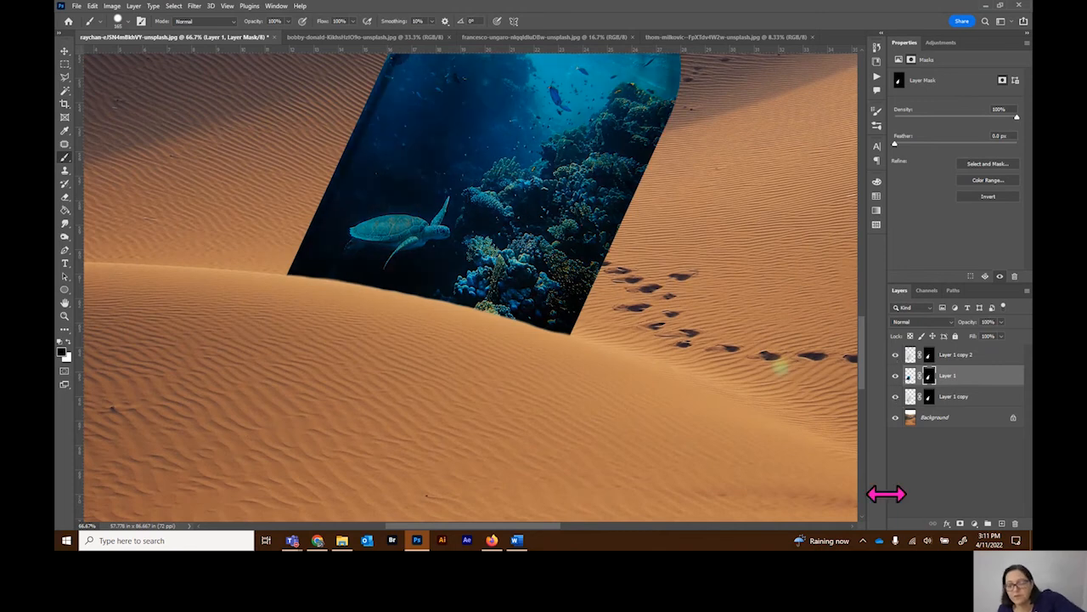
{"action": "key", "text": "ctrl+minus"}
{"action": "key", "text": "ctrl+minus"}
{"action": "key", "text": "ctrl+minus"}
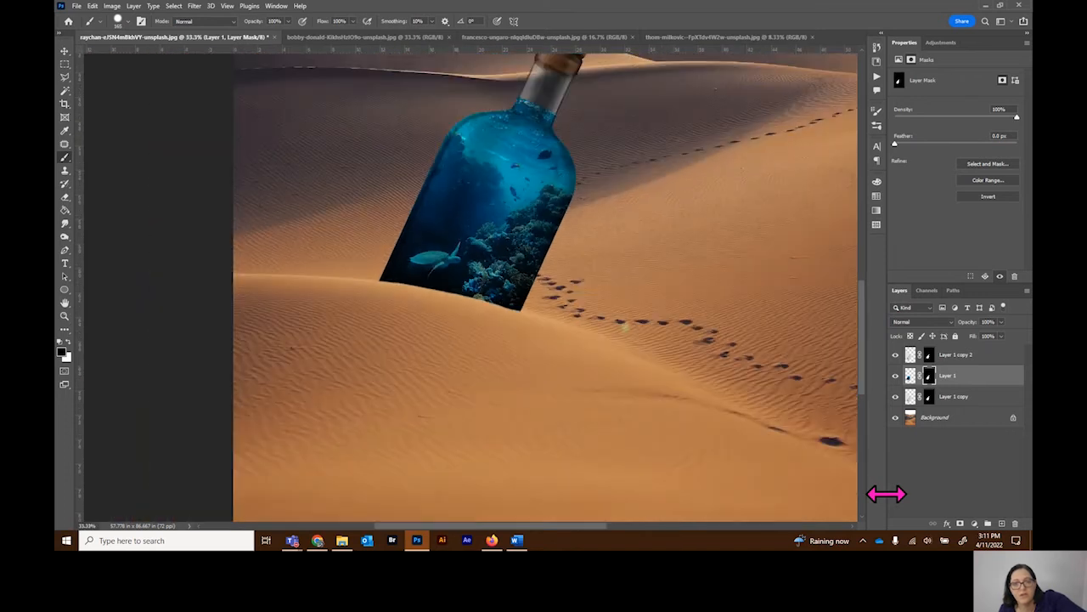
{"action": "key", "text": "ctrl+minus"}
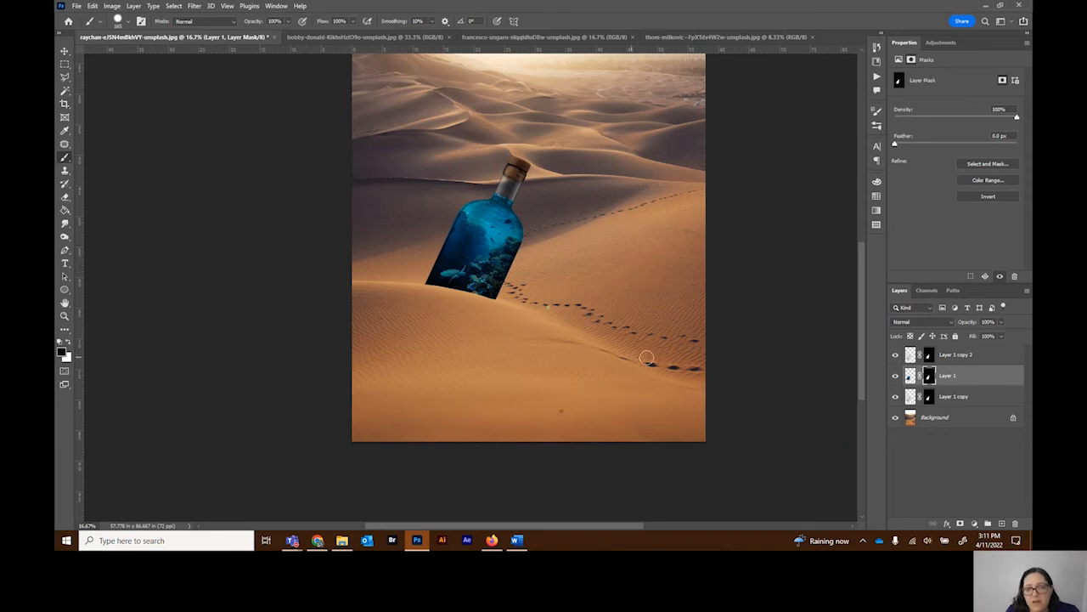
Step: Compare the neck with and without Layer 1 copy 2, and paint black on the Layer 1 mask to even the waterline in the neck
{"action": "left_click", "coordinate": [63, 316]}
{"action": "left_click", "coordinate": [513, 194]}
{"action": "left_click", "coordinate": [514, 194]}
{"action": "left_click", "coordinate": [512, 191]}
{"action": "left_click", "coordinate": [512, 188]}
{"action": "left_click", "coordinate": [512, 185]}
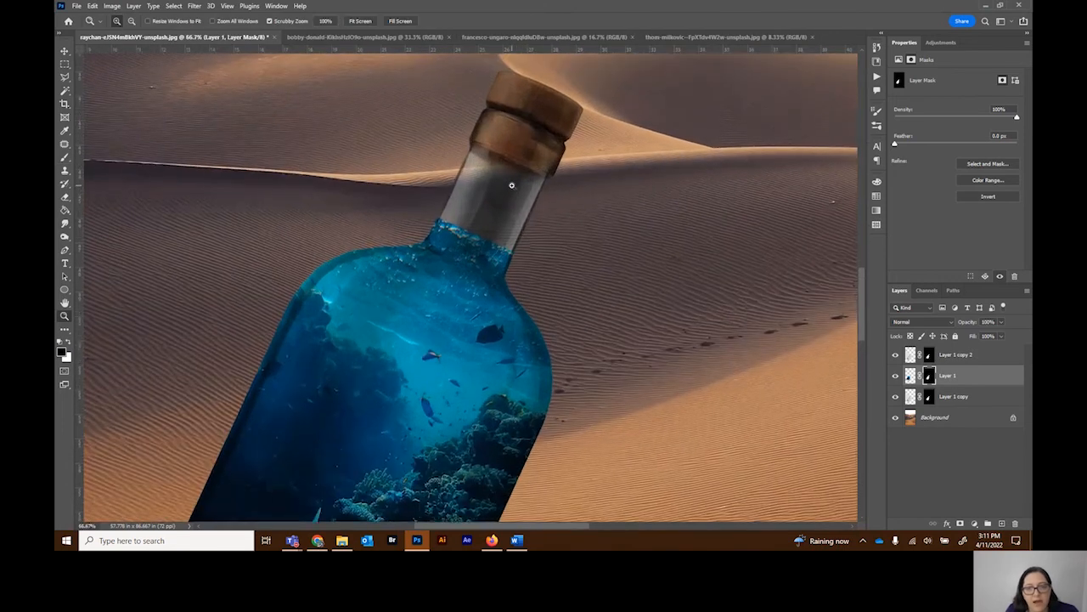
{"action": "scroll", "coordinate": [512, 185], "scroll_direction": "up", "scroll_amount": 1}
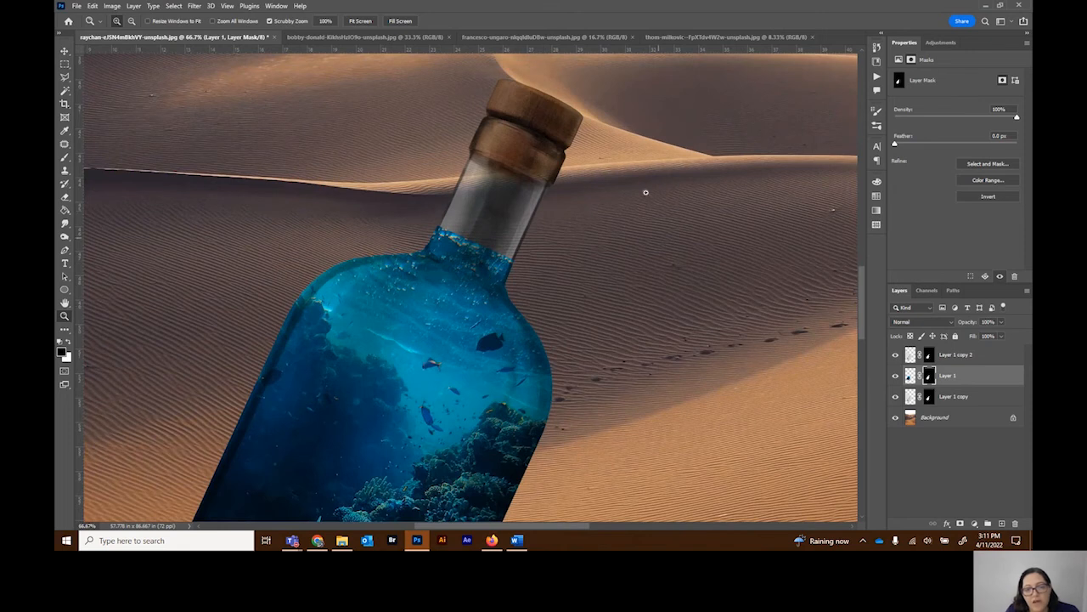
{"action": "left_click", "coordinate": [894, 356]}
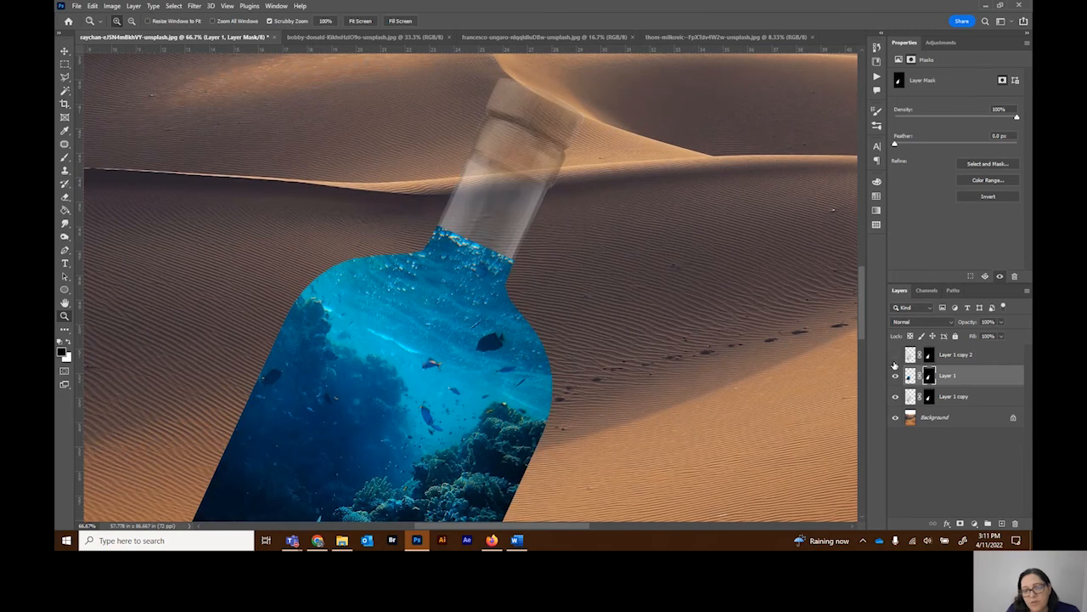
{"action": "left_click", "coordinate": [894, 355]}
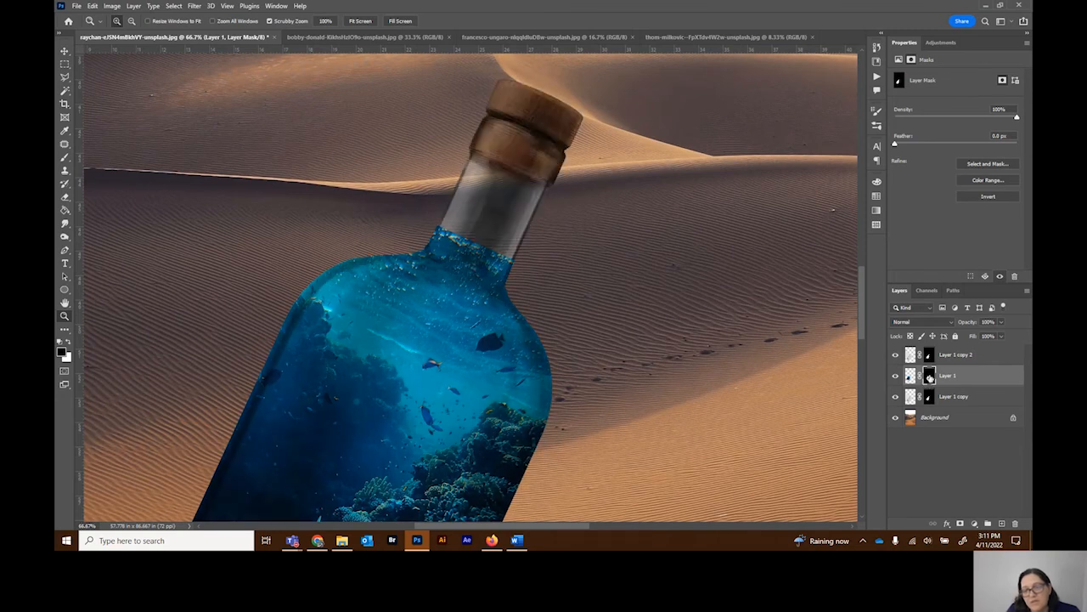
{"action": "left_click", "coordinate": [64, 158]}
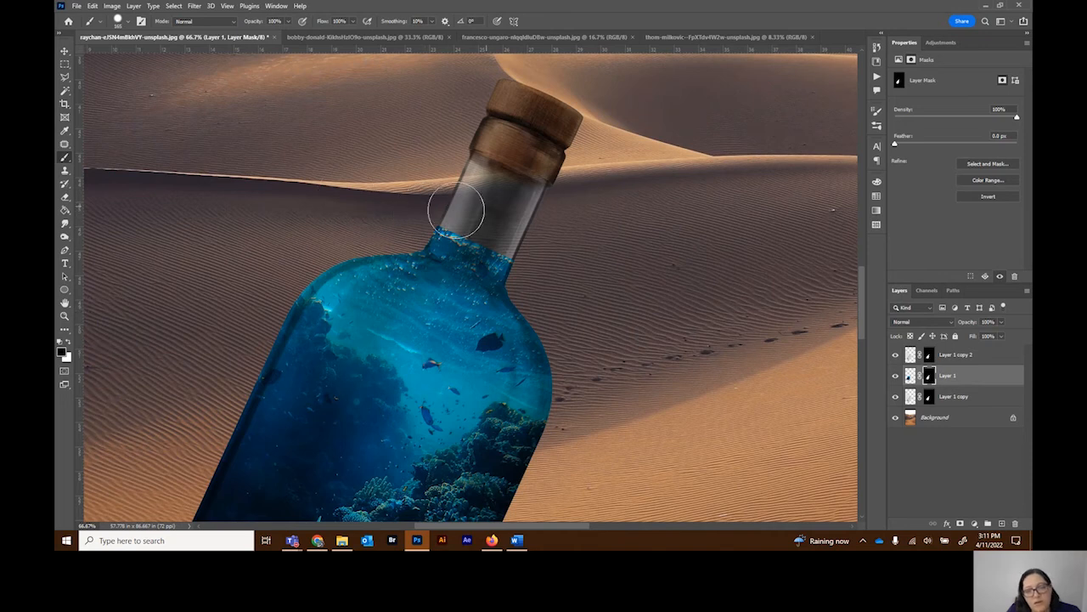
{"action": "left_click_drag", "start_coordinate": [435, 214], "coordinate": [528, 234]}
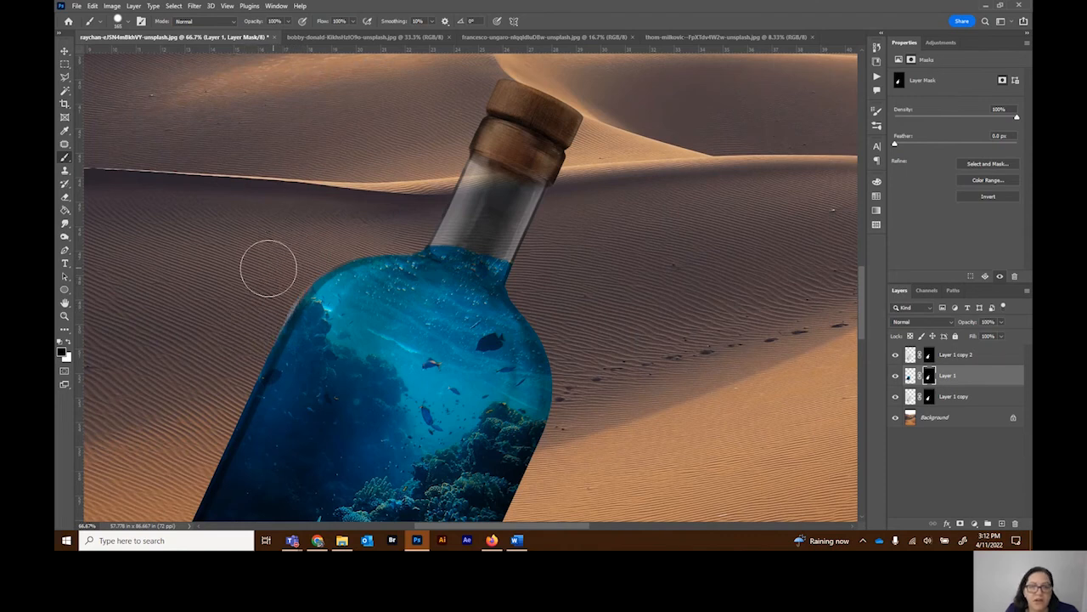
Step: Paint black on the Layer 1 mask along the bottle's left side and right shoulder to trim the water back from the glass edge
{"action": "scroll", "coordinate": [315, 196], "scroll_direction": "down", "scroll_amount": 3}
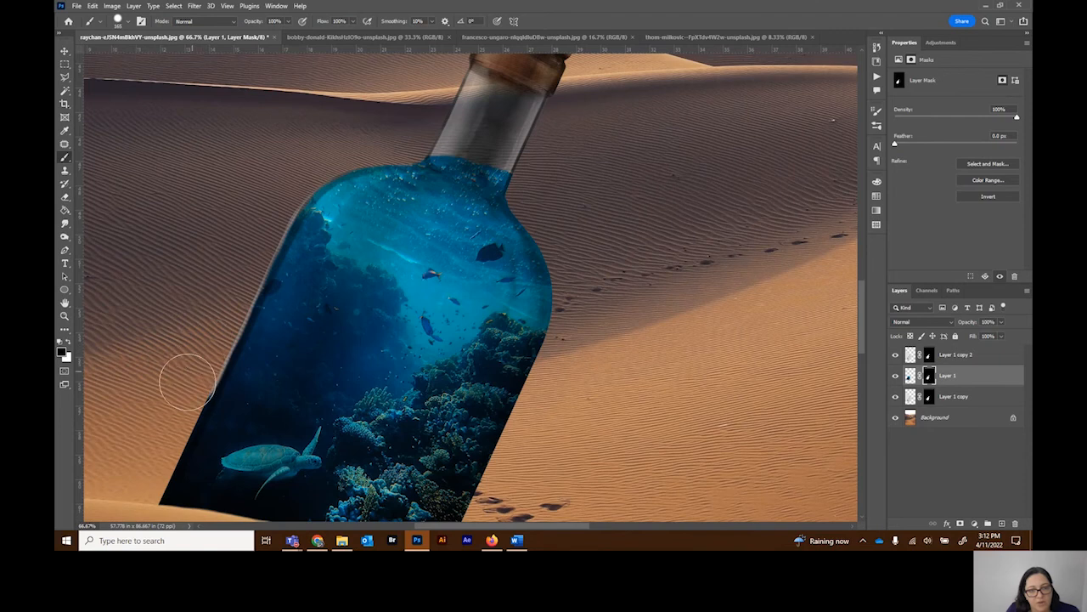
{"action": "left_click_drag", "start_coordinate": [162, 435], "coordinate": [142, 483]}
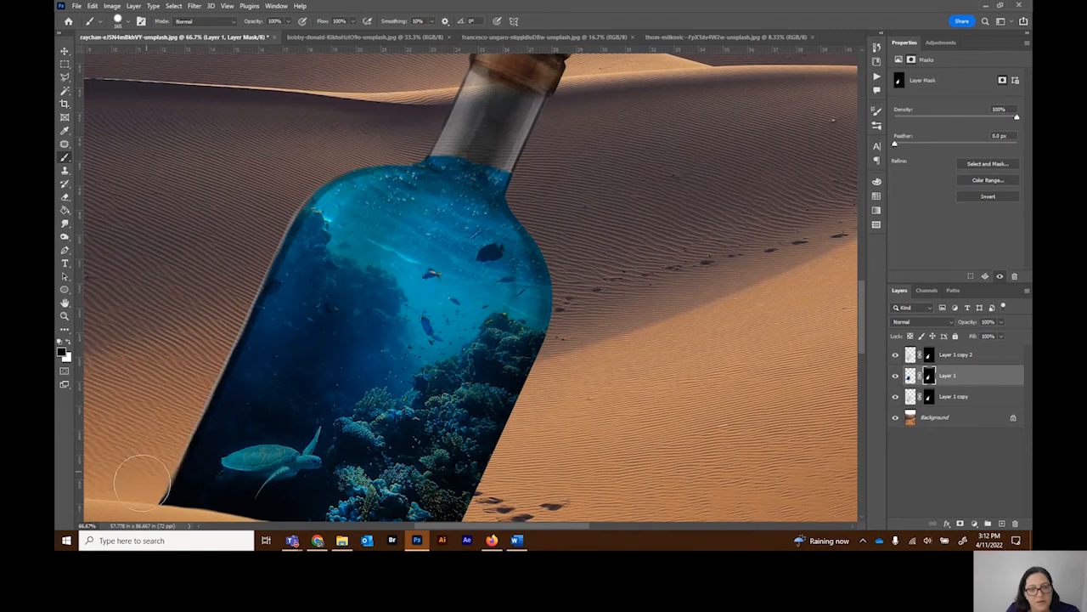
{"action": "left_click_drag", "start_coordinate": [558, 219], "coordinate": [539, 188]}
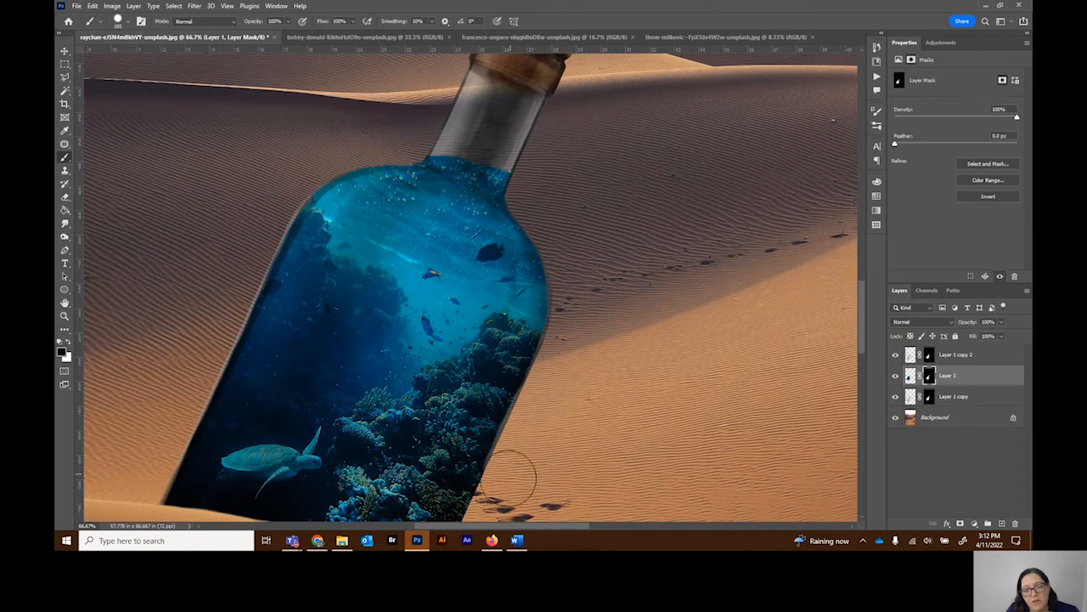
Step: Select a thin strip along the bottle's lower right side with the Polygonal Lasso, paint it black on the Layer 1 mask, and deselect
{"action": "scroll", "coordinate": [679, 353], "scroll_direction": "down", "scroll_amount": 1}
{"action": "scroll", "coordinate": [681, 348], "scroll_direction": "down", "scroll_amount": 3}
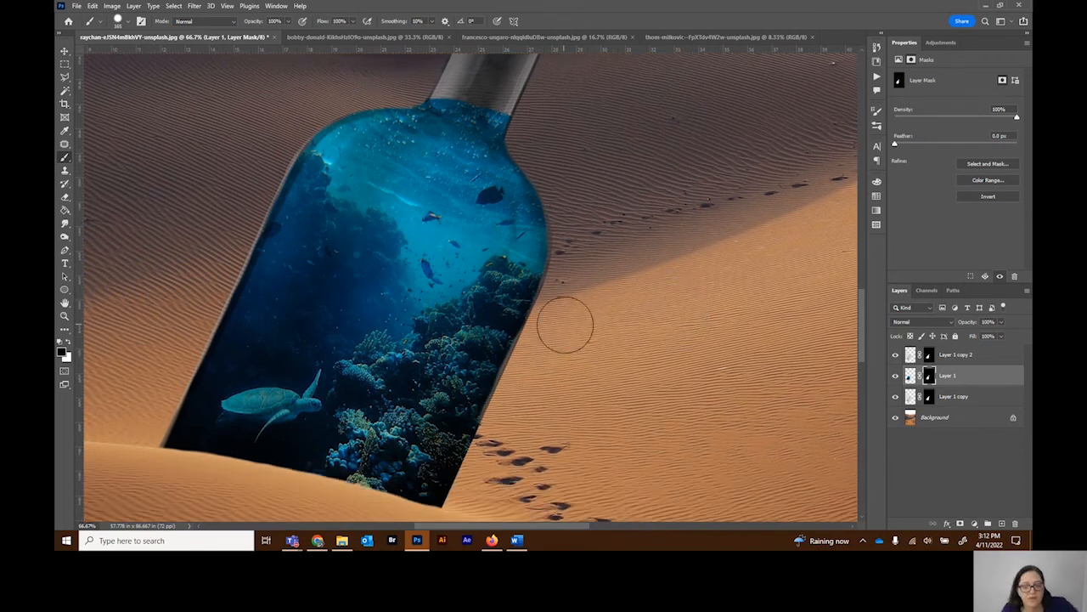
{"action": "left_click", "coordinate": [66, 77]}
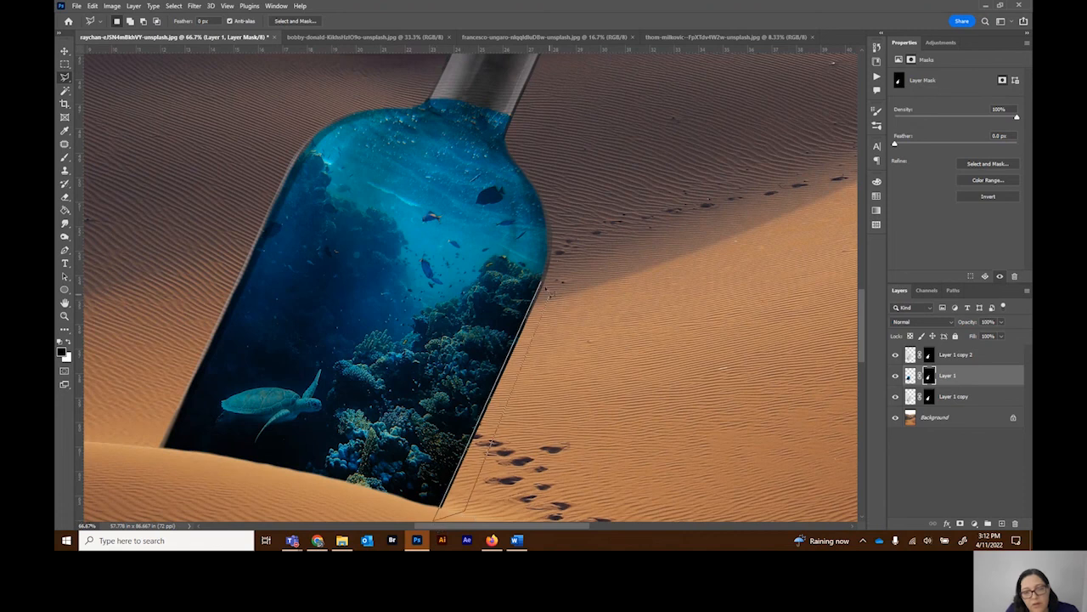
{"action": "double_click", "coordinate": [548, 292]}
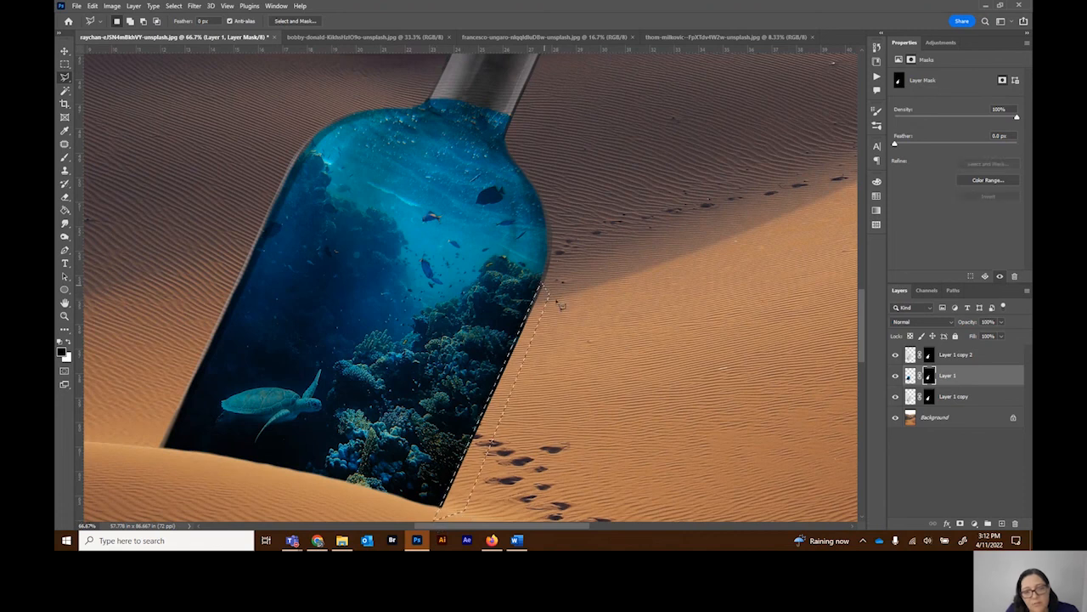
{"action": "left_click", "coordinate": [64, 158]}
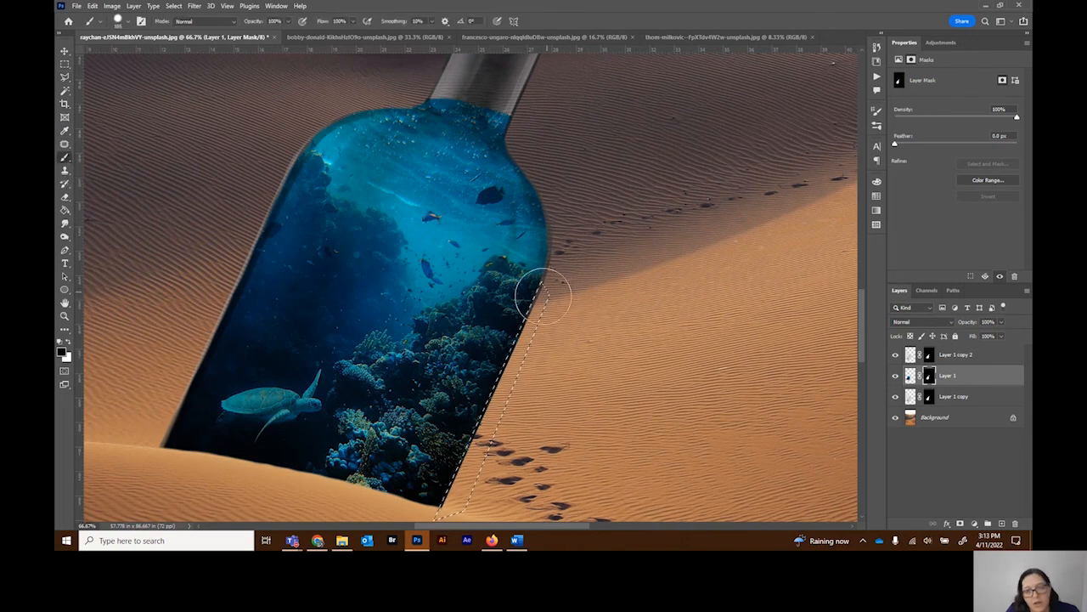
{"action": "left_click", "coordinate": [64, 64]}
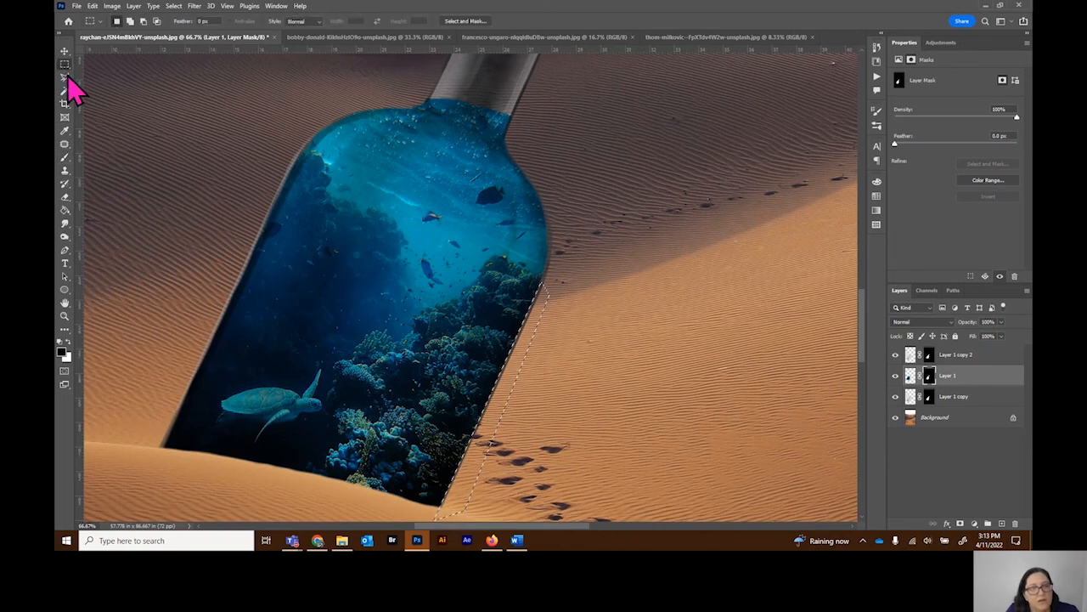
{"action": "left_click", "coordinate": [120, 99]}
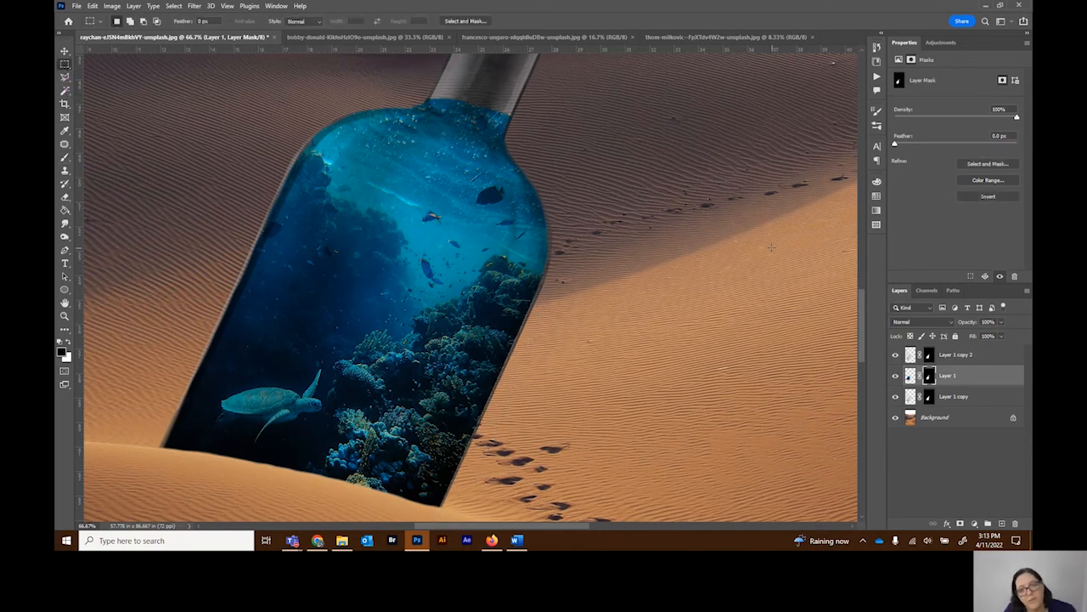
Step: Paint black on the Layer 1 copy 2 mask over the bottle's glass neck and cork to lighten them
{"action": "scroll", "coordinate": [771, 248], "scroll_direction": "up", "scroll_amount": 5}
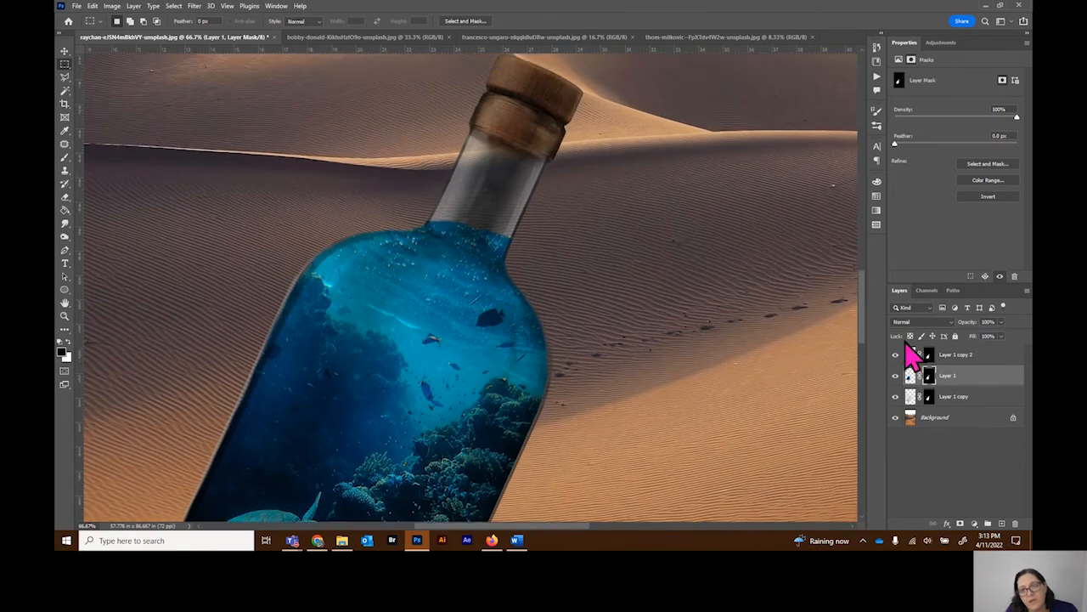
{"action": "left_click", "coordinate": [928, 355]}
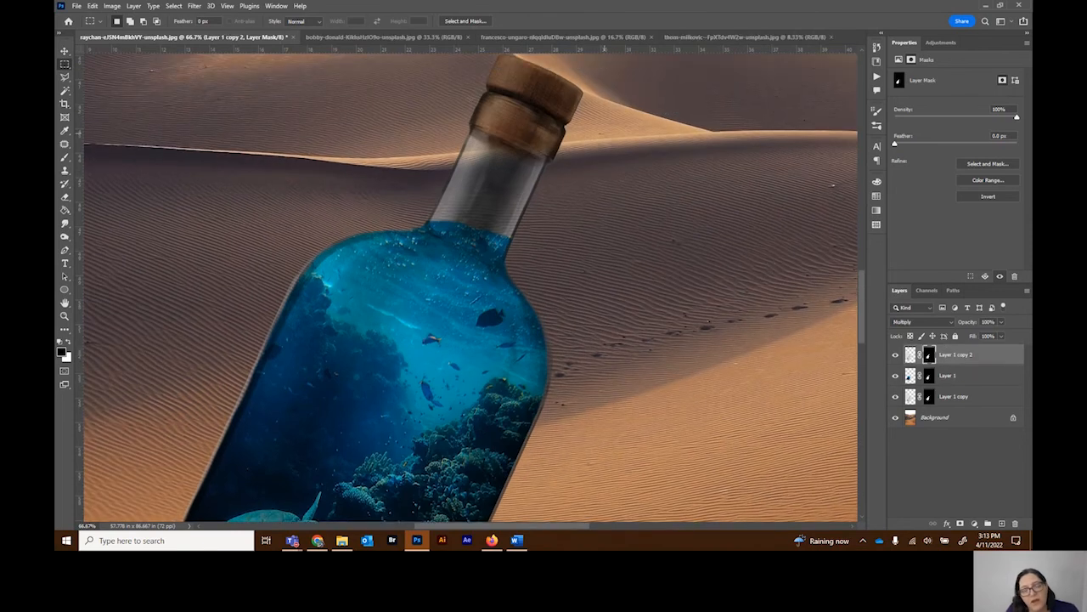
{"action": "left_click", "coordinate": [65, 158]}
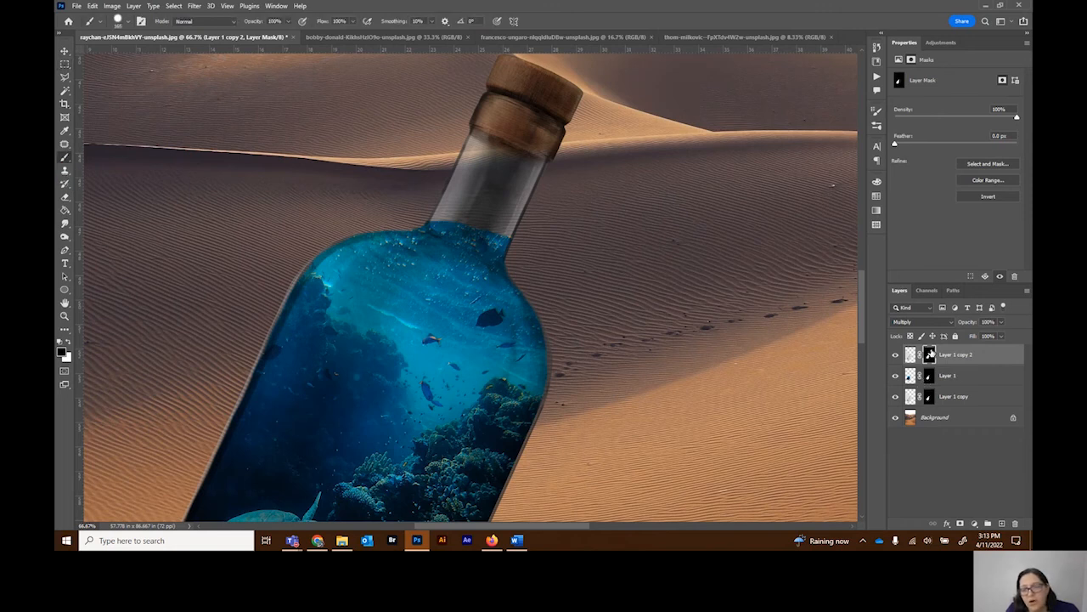
{"action": "left_click", "coordinate": [929, 376]}
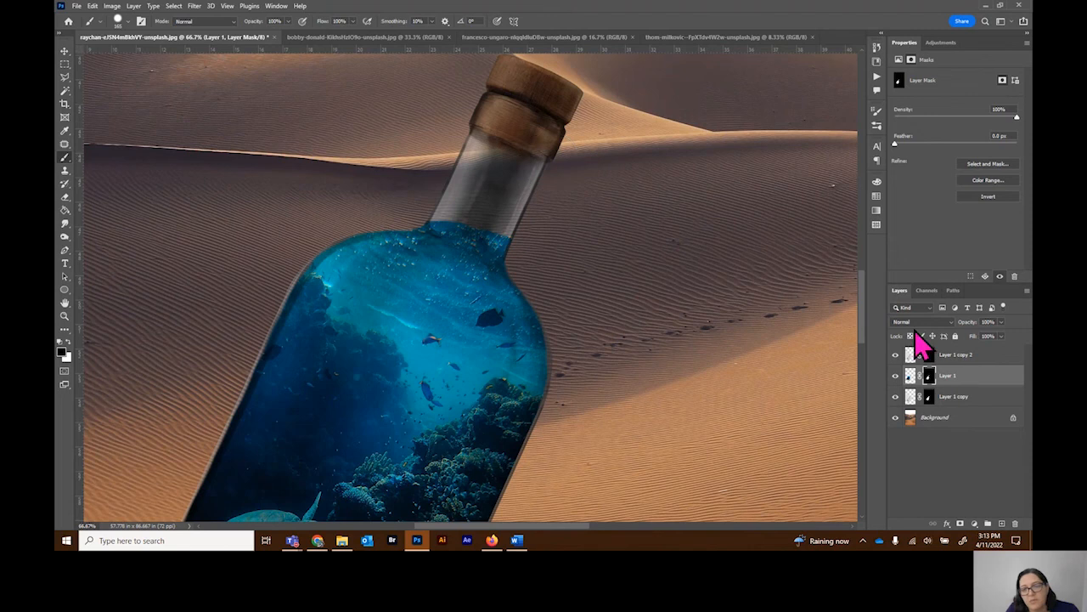
{"action": "left_click", "coordinate": [929, 356]}
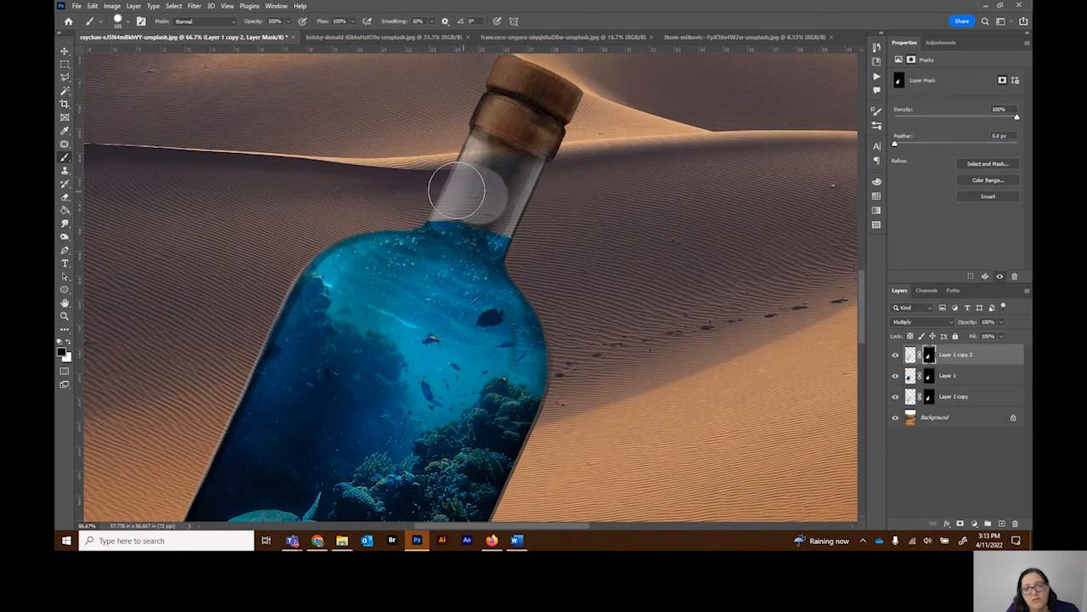
{"action": "mouse_move", "coordinate": [463, 195]}
{"action": "left_mouse_down"}
{"action": "mouse_move", "coordinate": [540, 210]}
{"action": "mouse_move", "coordinate": [458, 164]}
{"action": "mouse_move", "coordinate": [589, 150]}
{"action": "mouse_move", "coordinate": [510, 92]}
{"action": "left_mouse_up"}
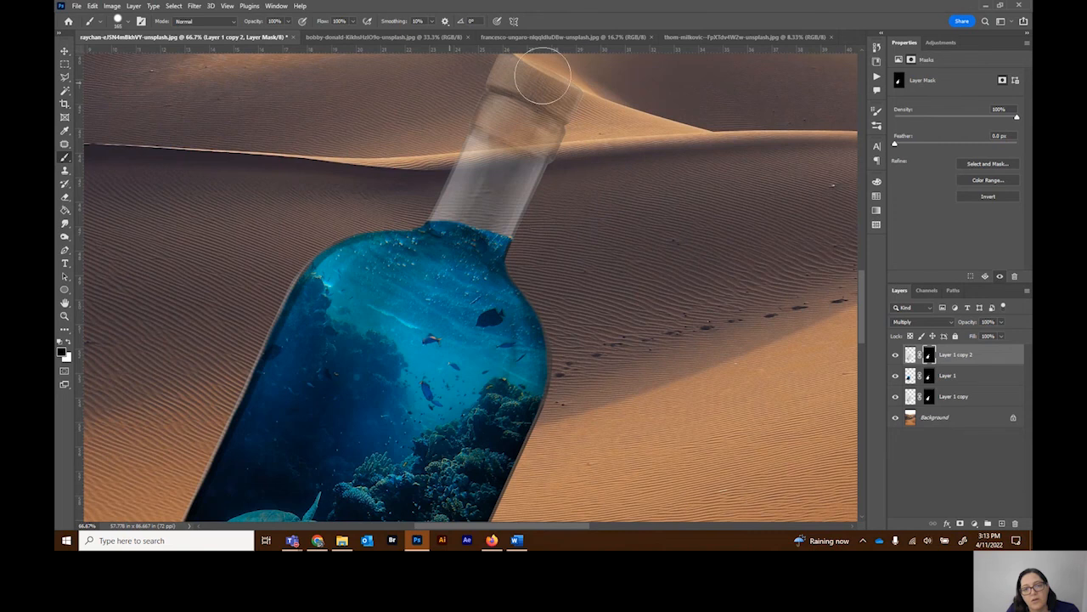
{"action": "scroll", "coordinate": [200, 164], "scroll_direction": "up", "scroll_amount": 2}
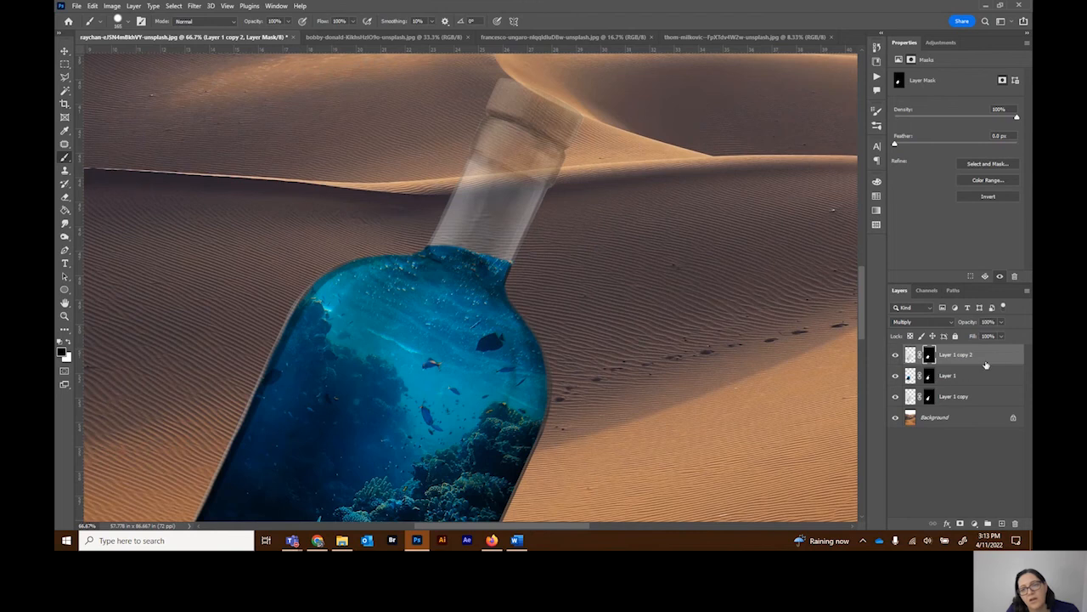
Step: Set the opacity of Layer 1 copy to 87% to strengthen the bottle's glass and cork
{"action": "left_click", "coordinate": [996, 377]}
{"action": "left_click", "coordinate": [993, 395]}
{"action": "left_click", "coordinate": [1002, 323]}
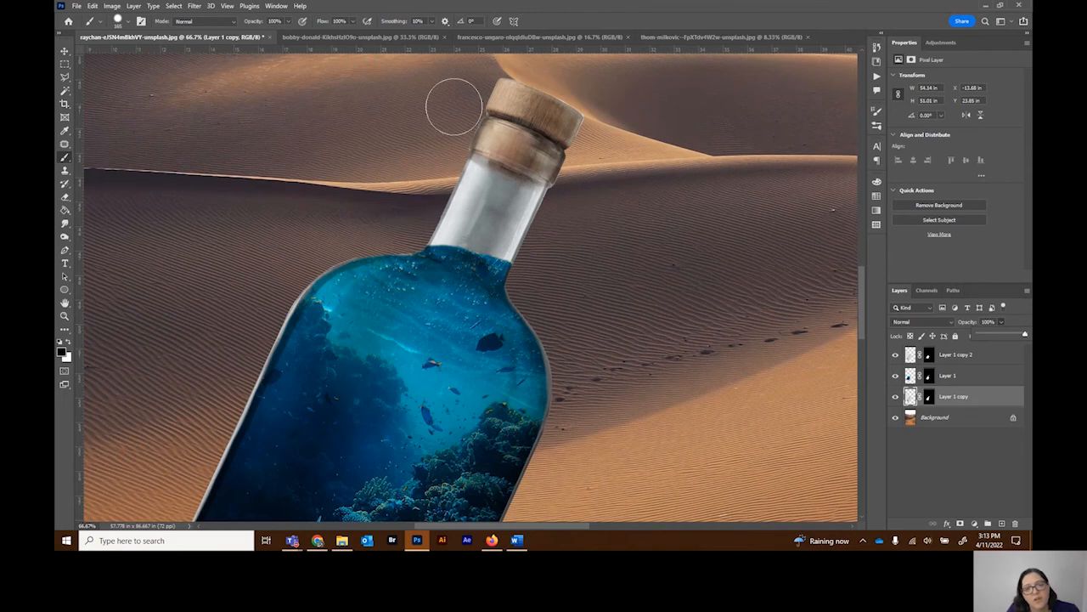
{"action": "left_click_drag", "start_coordinate": [1024, 339], "coordinate": [1019, 341]}
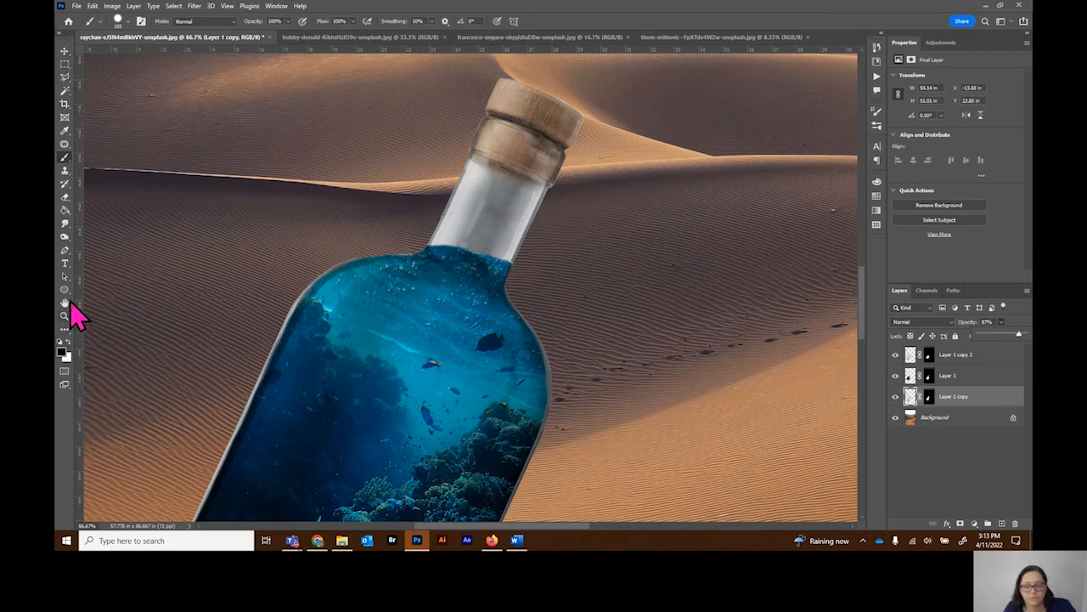
{"action": "key", "text": "ctrl+minus"}
{"action": "key", "text": "ctrl+minus"}
{"action": "key", "text": "ctrl+minus"}
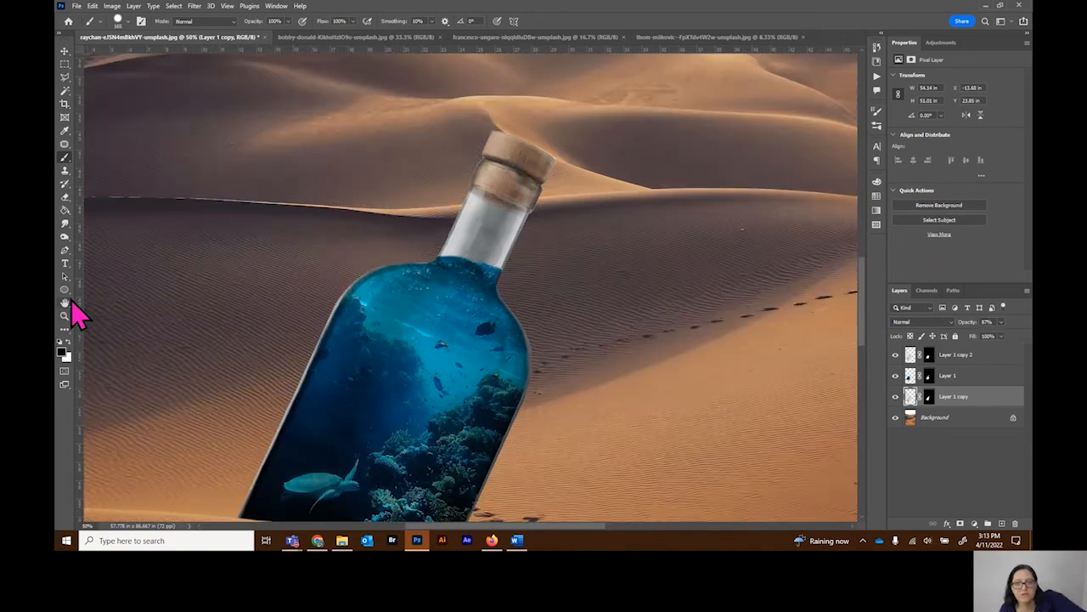
{"action": "key", "text": "ctrl+minus"}
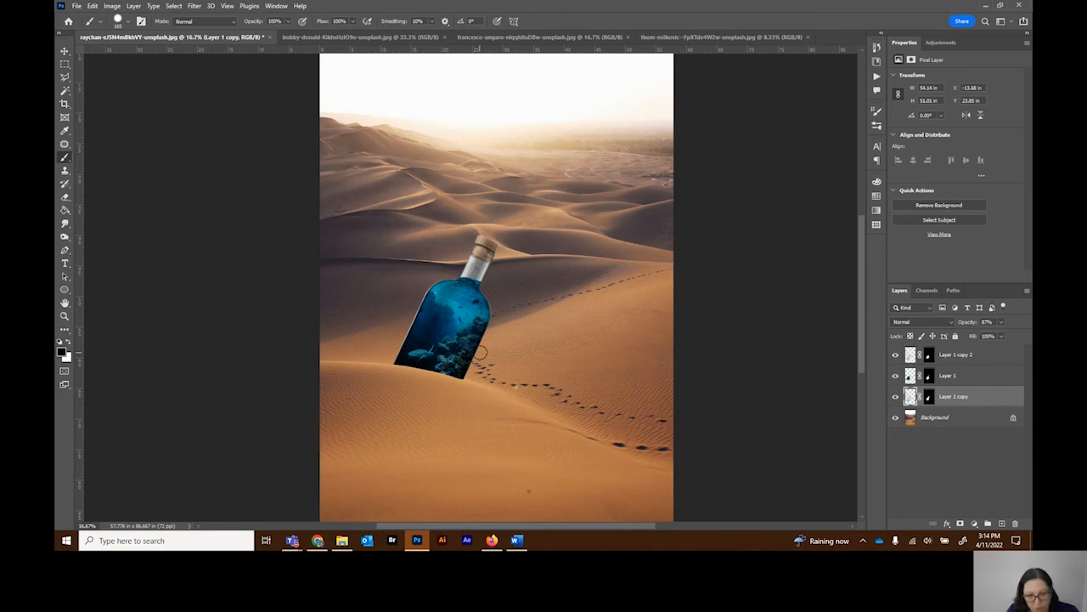
Step: Select the entire red door photo and copy it
{"action": "left_click", "coordinate": [559, 41]}
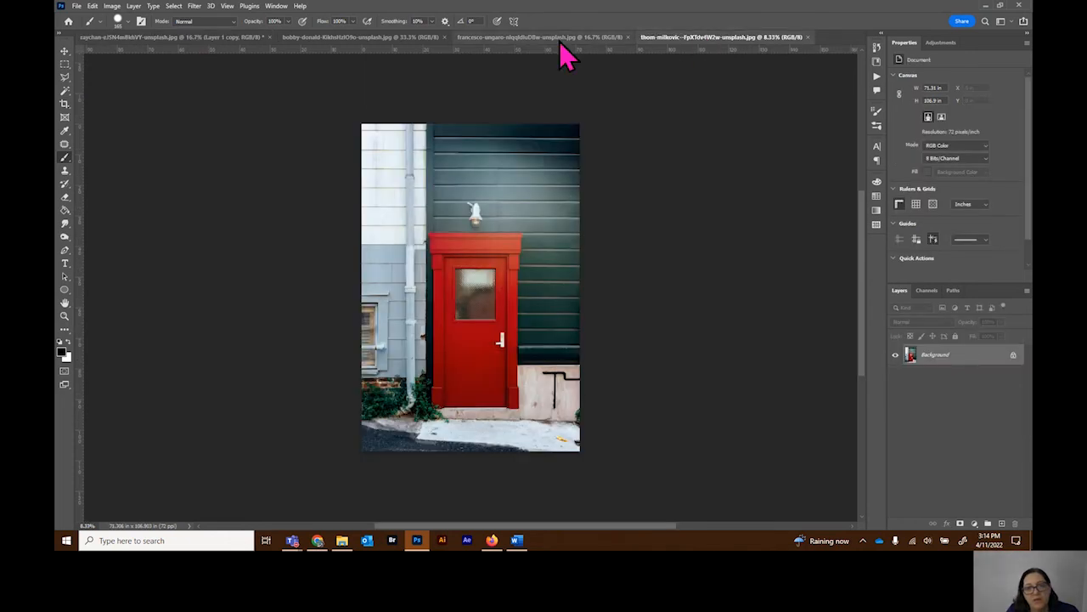
{"action": "left_click", "coordinate": [712, 38]}
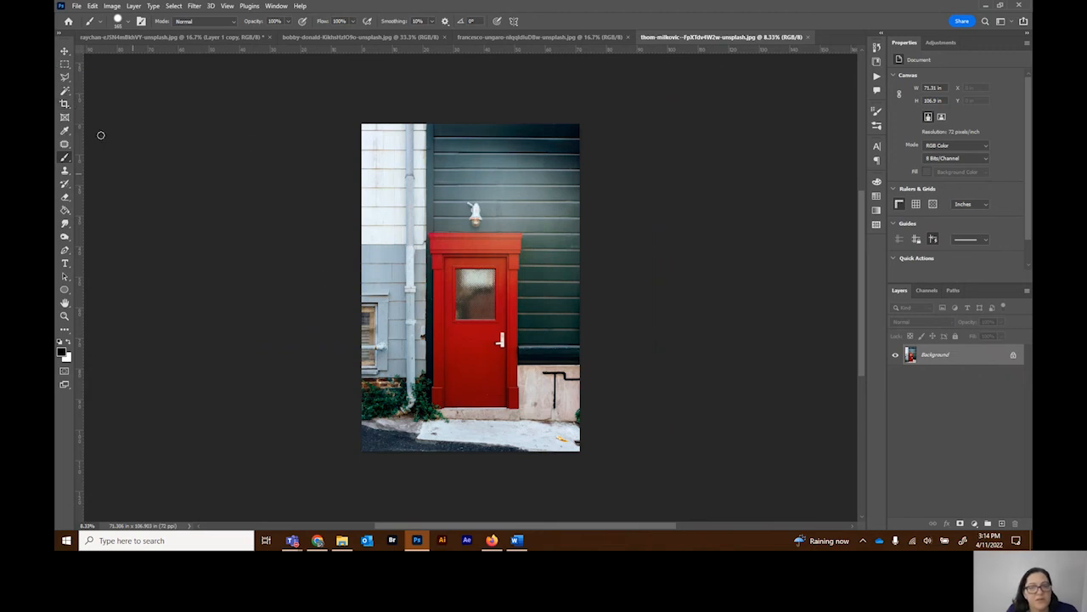
{"action": "left_click", "coordinate": [64, 63]}
{"action": "key", "text": "ctrl+a"}
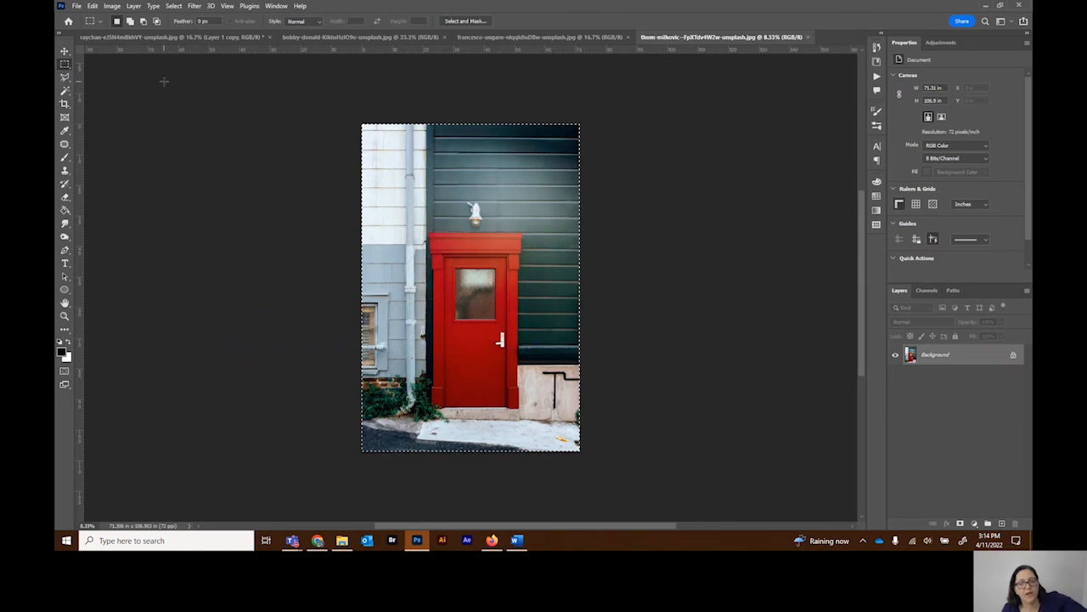
Step: Paste the red door photo into the desert composite and move its layer to the top of the stack
{"action": "left_click", "coordinate": [160, 38]}
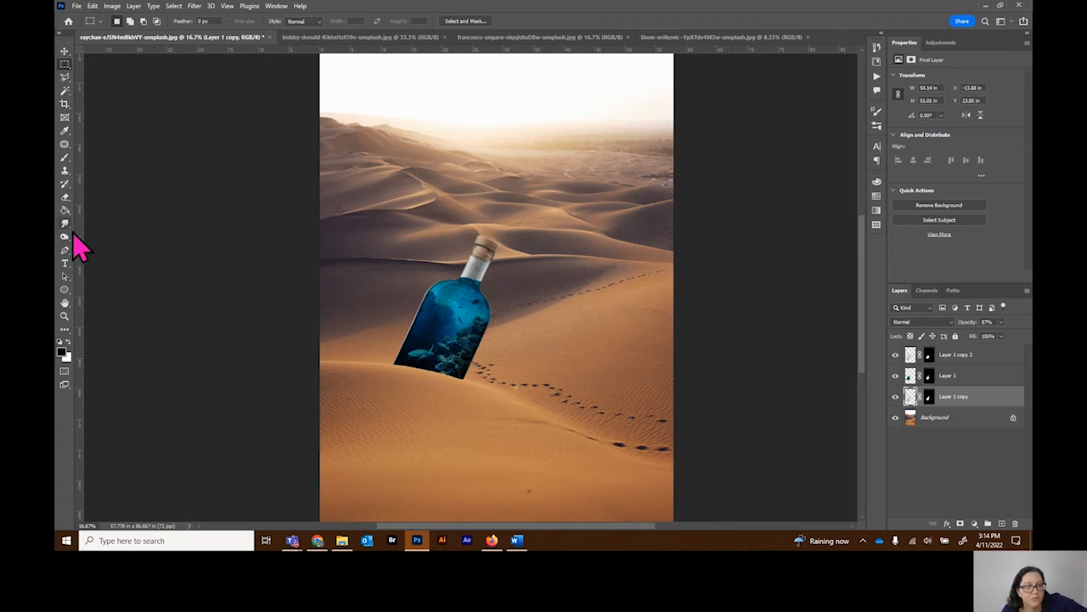
{"action": "left_click", "coordinate": [64, 316]}
{"action": "left_click", "coordinate": [444, 362]}
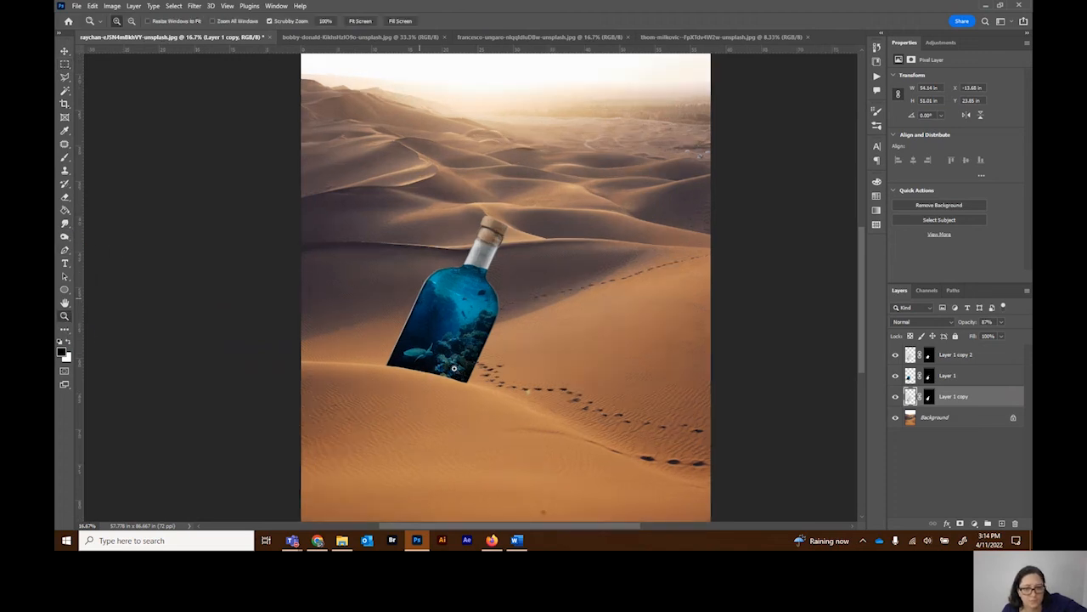
{"action": "left_click", "coordinate": [453, 371]}
{"action": "left_click", "coordinate": [473, 386]}
{"action": "key", "text": "ctrl+v"}
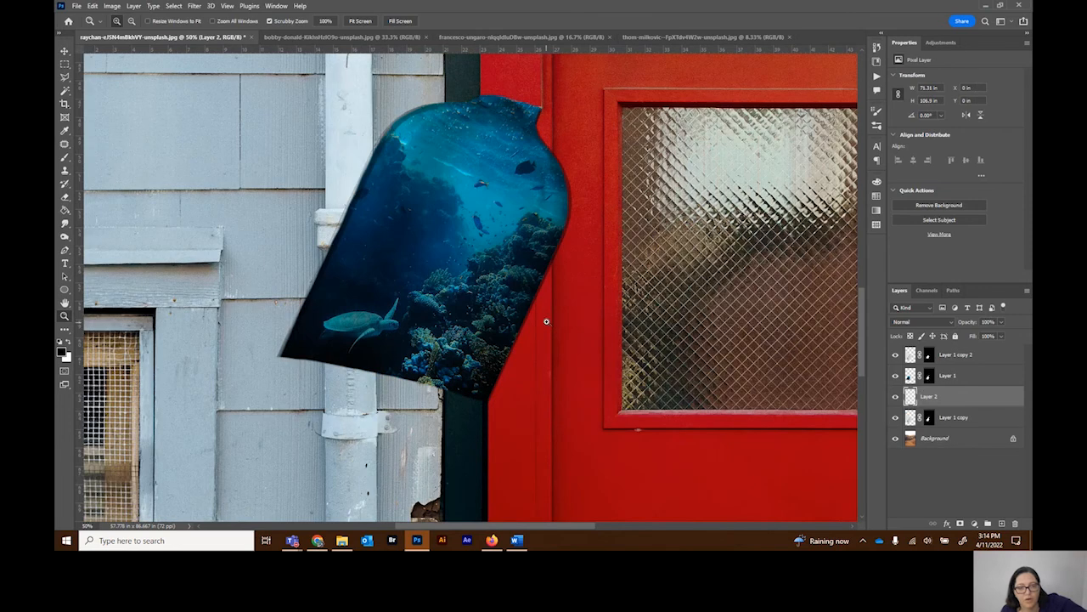
{"action": "left_click_drag", "start_coordinate": [977, 400], "coordinate": [975, 352]}
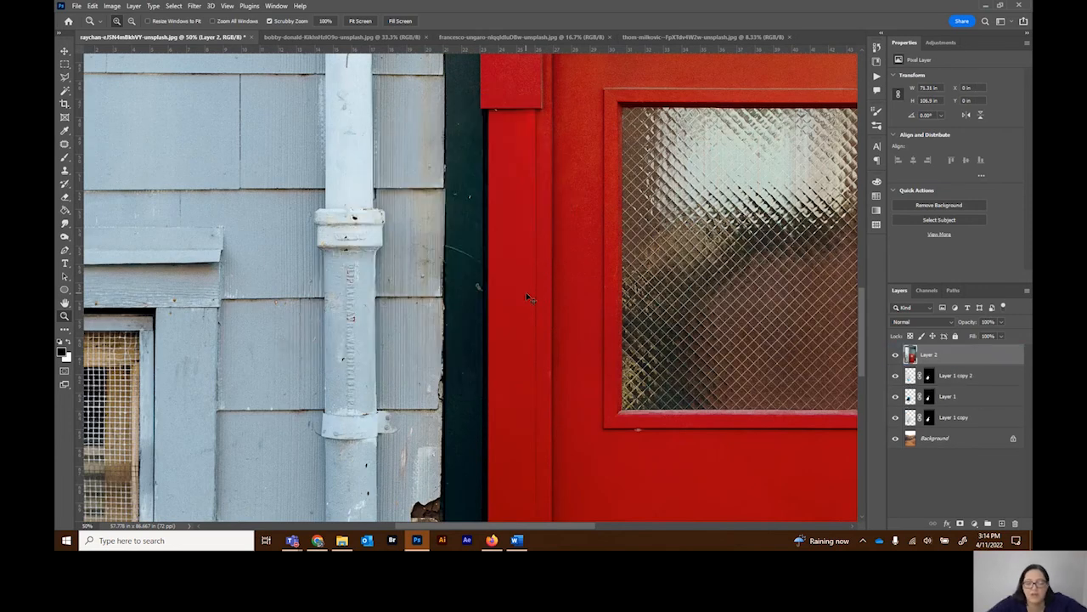
{"action": "key", "text": "ctrl+0"}
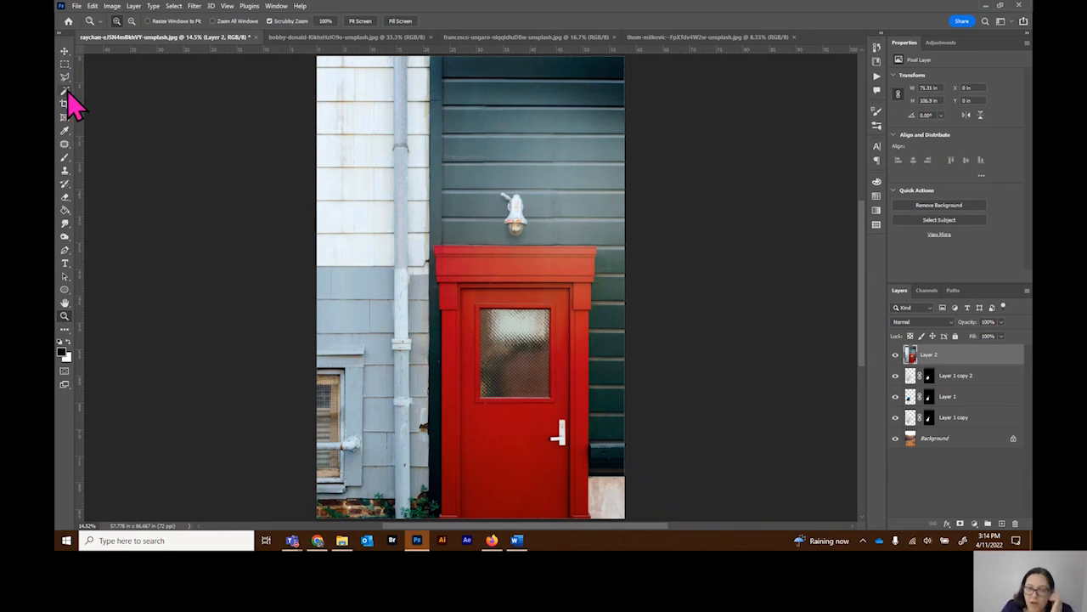
{"action": "scroll", "coordinate": [414, 173], "scroll_direction": "down", "scroll_amount": 2}
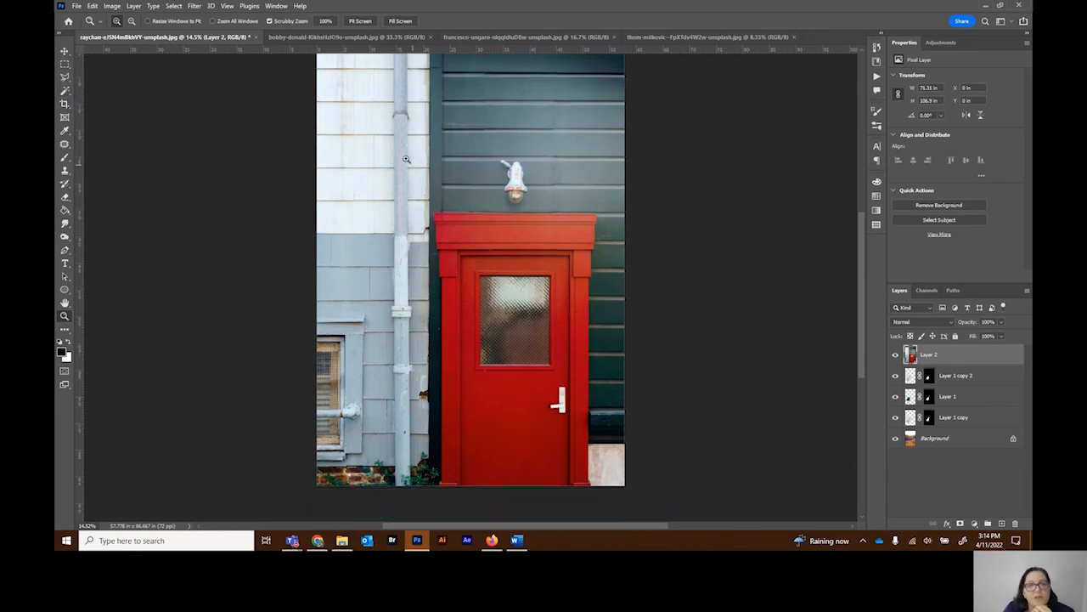
{"action": "left_click", "coordinate": [173, 6]}
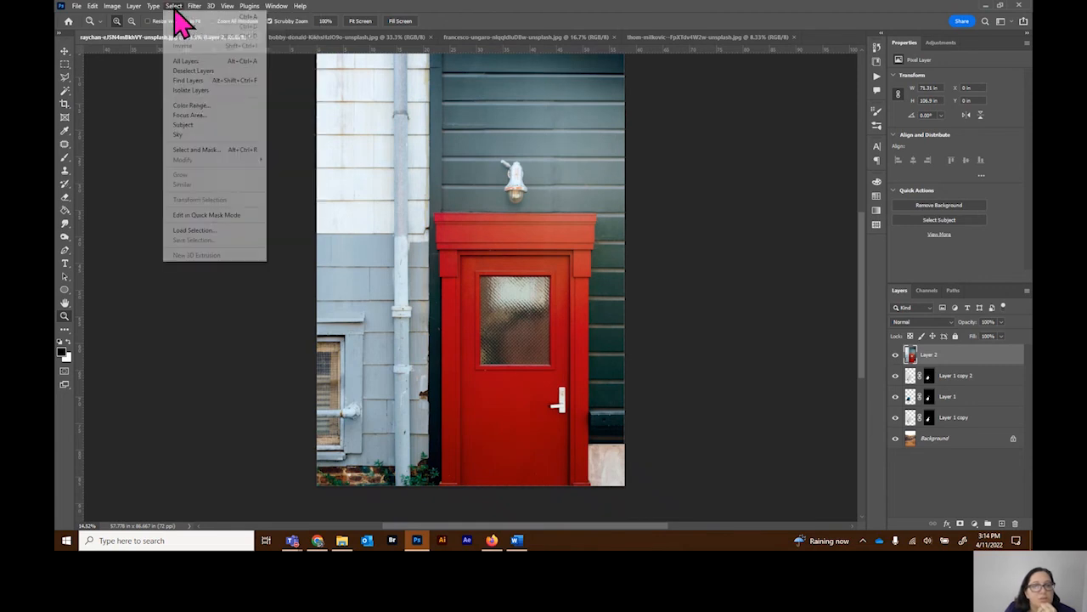
{"action": "left_click", "coordinate": [191, 104]}
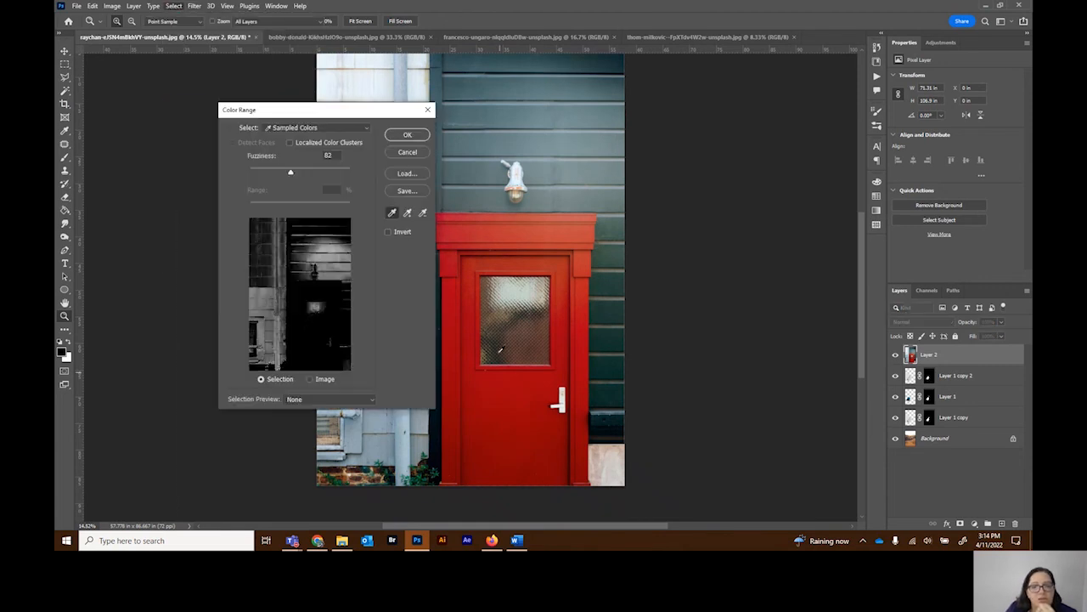
{"action": "left_click", "coordinate": [496, 228]}
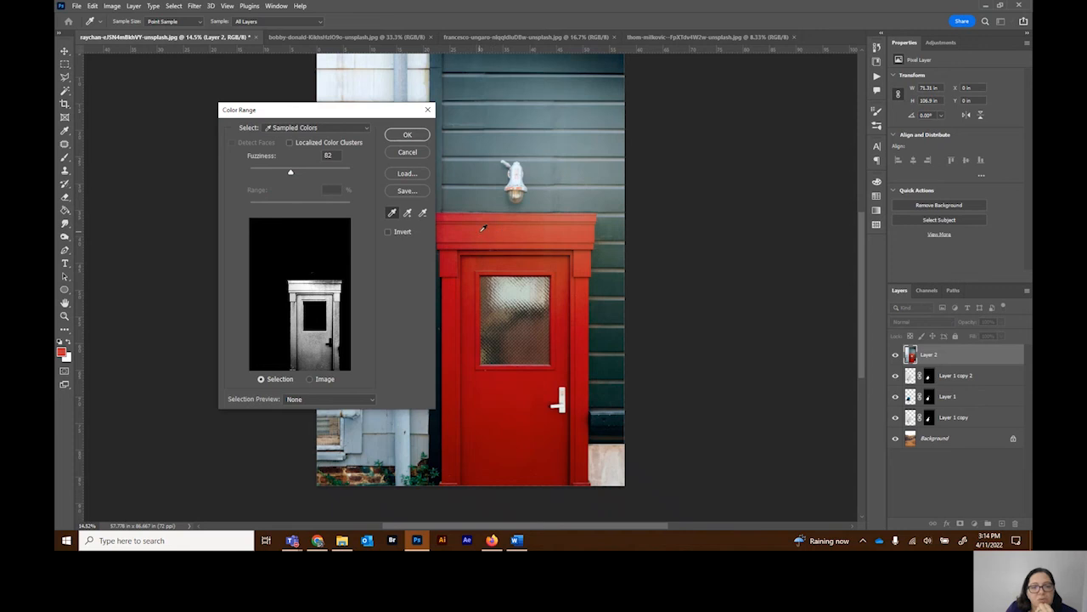
{"action": "left_click", "coordinate": [407, 152]}
Step: Select the door's red areas on Layer 2 with Color Range, sampling the red lintel and setting Fuzziness to 174
{"action": "left_click", "coordinate": [173, 6]}
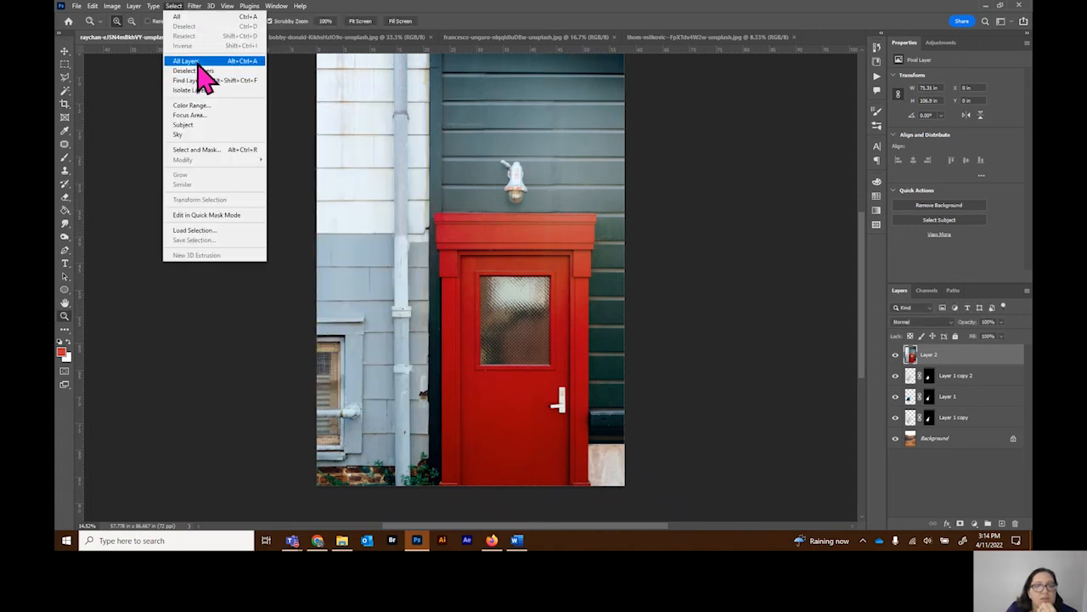
{"action": "left_click", "coordinate": [192, 105]}
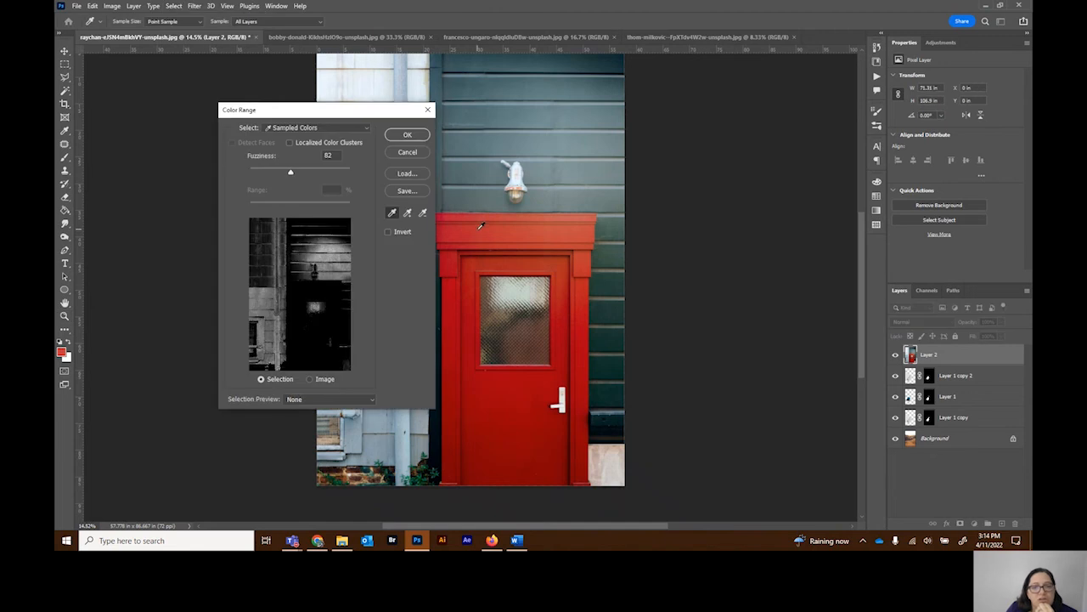
{"action": "left_click", "coordinate": [480, 226]}
{"action": "left_click_drag", "start_coordinate": [290, 173], "coordinate": [302, 173]}
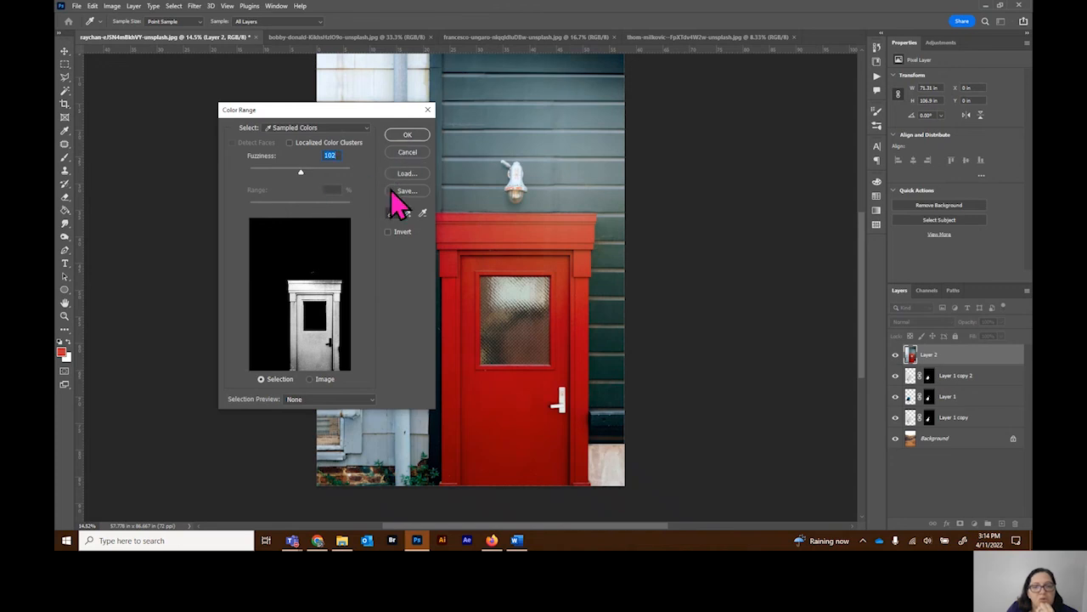
{"action": "left_click_drag", "start_coordinate": [303, 177], "coordinate": [338, 174]}
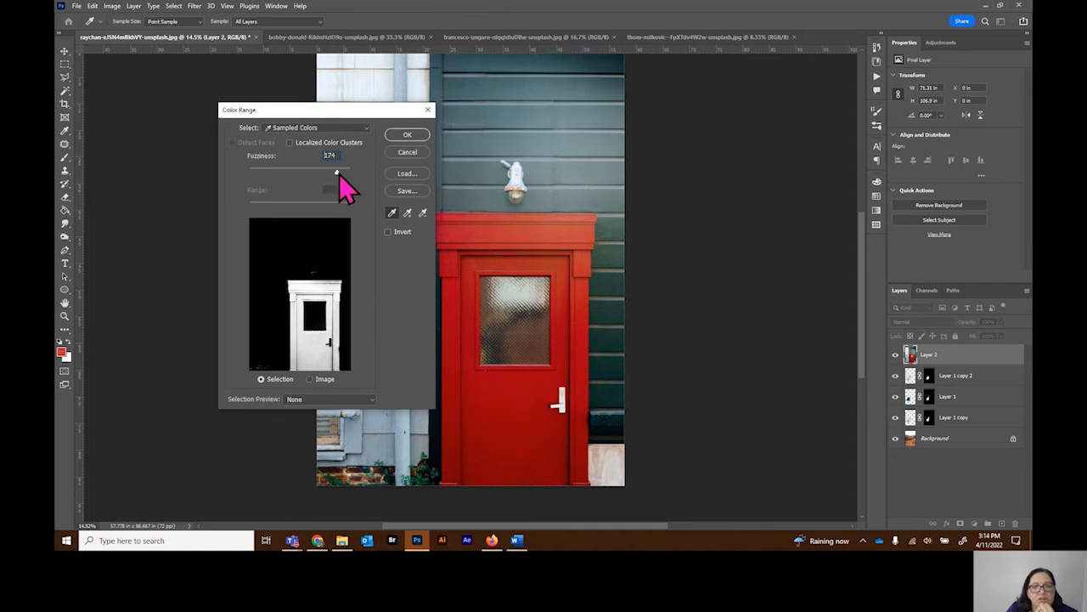
{"action": "left_click", "coordinate": [408, 136]}
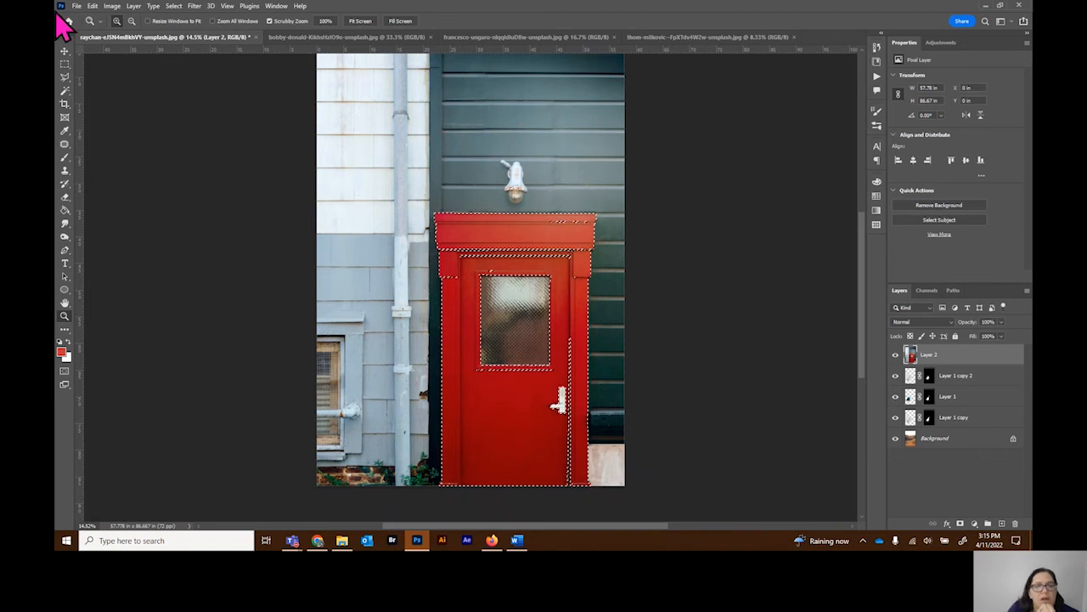
Step: Add the missed frame parts and the window glass to the door selection with Quick Selection, and turn it into a Layer 2 mask
{"action": "left_click", "coordinate": [64, 76]}
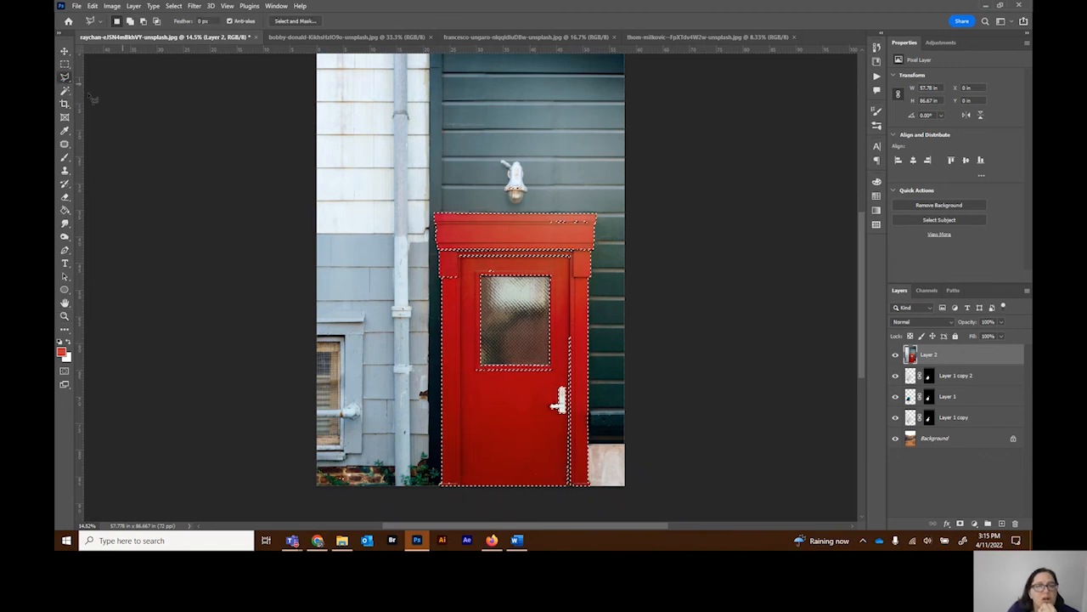
{"action": "right_click", "coordinate": [65, 77]}
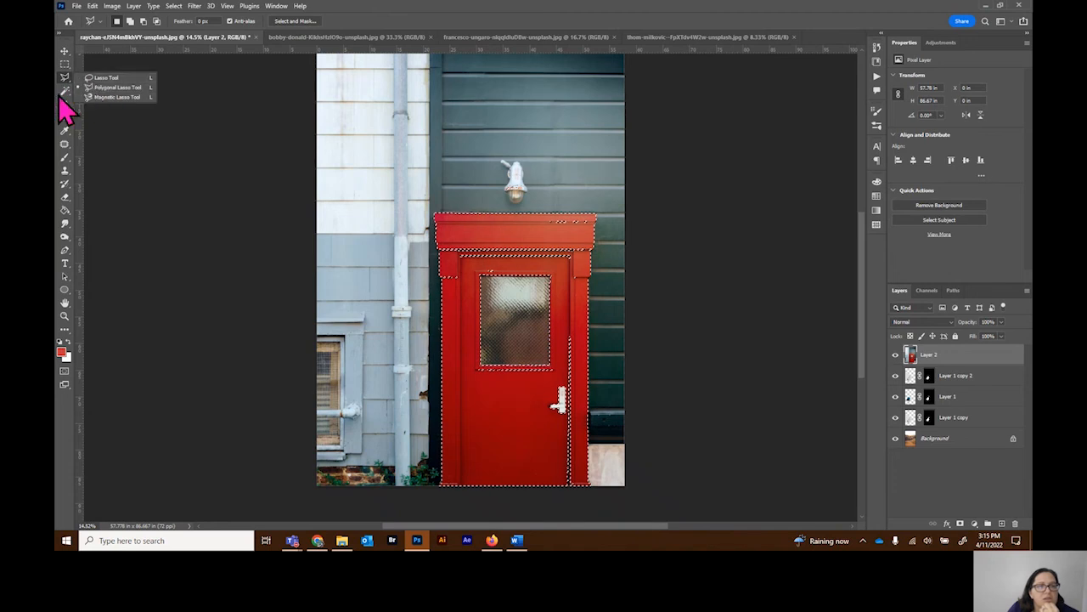
{"action": "left_click", "coordinate": [65, 90]}
{"action": "left_click", "coordinate": [102, 101]}
{"action": "mouse_move", "coordinate": [446, 242]}
{"action": "left_mouse_down"}
{"action": "mouse_move", "coordinate": [559, 244]}
{"action": "mouse_move", "coordinate": [571, 459]}
{"action": "left_mouse_up"}
{"action": "left_click", "coordinate": [568, 487]}
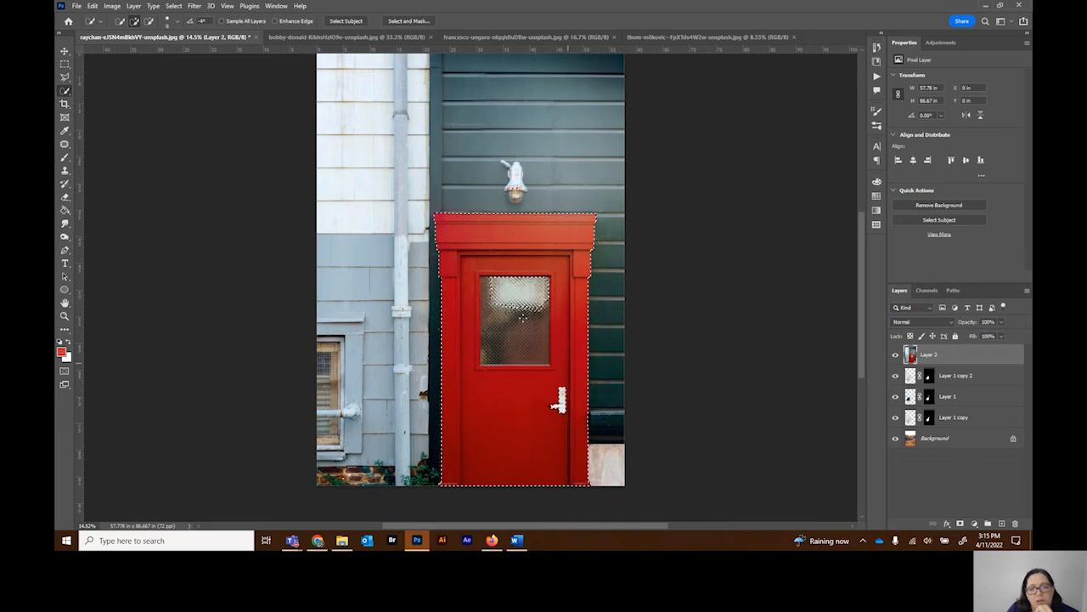
{"action": "left_click", "coordinate": [520, 295]}
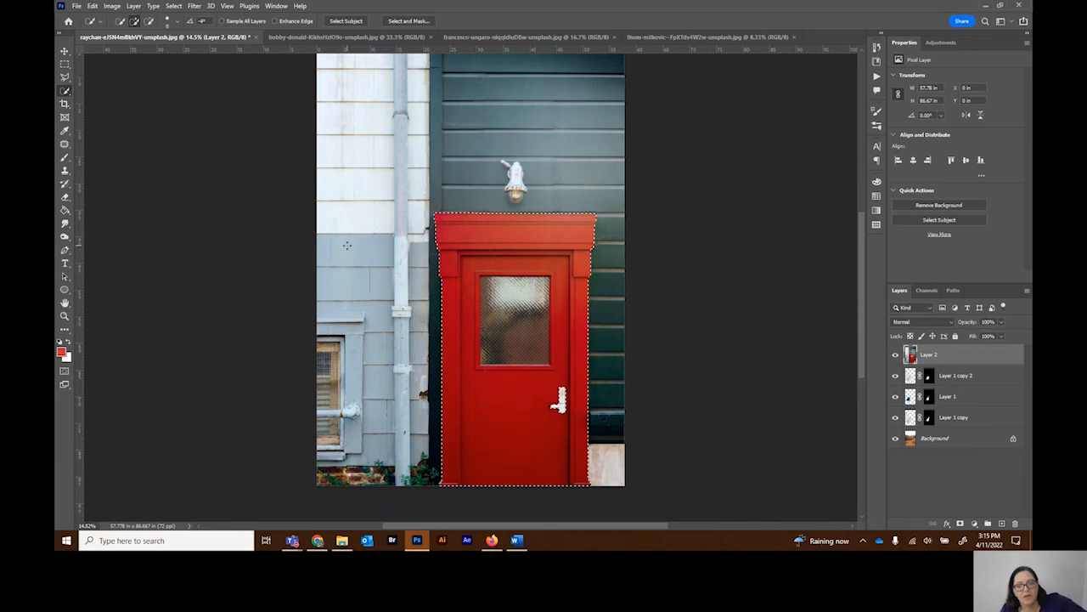
{"action": "left_click", "coordinate": [960, 524]}
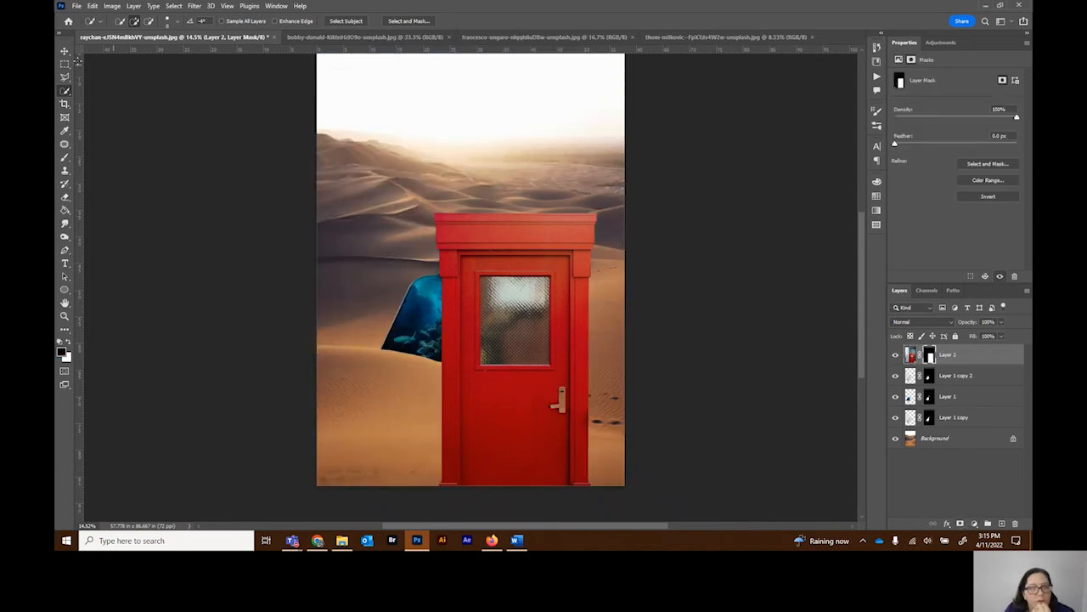
Step: Scale the masked red door to about 10.9%, tilt it about 19.6°, and place it inside the bottle's lower end
{"action": "key", "text": "ctrl+t"}
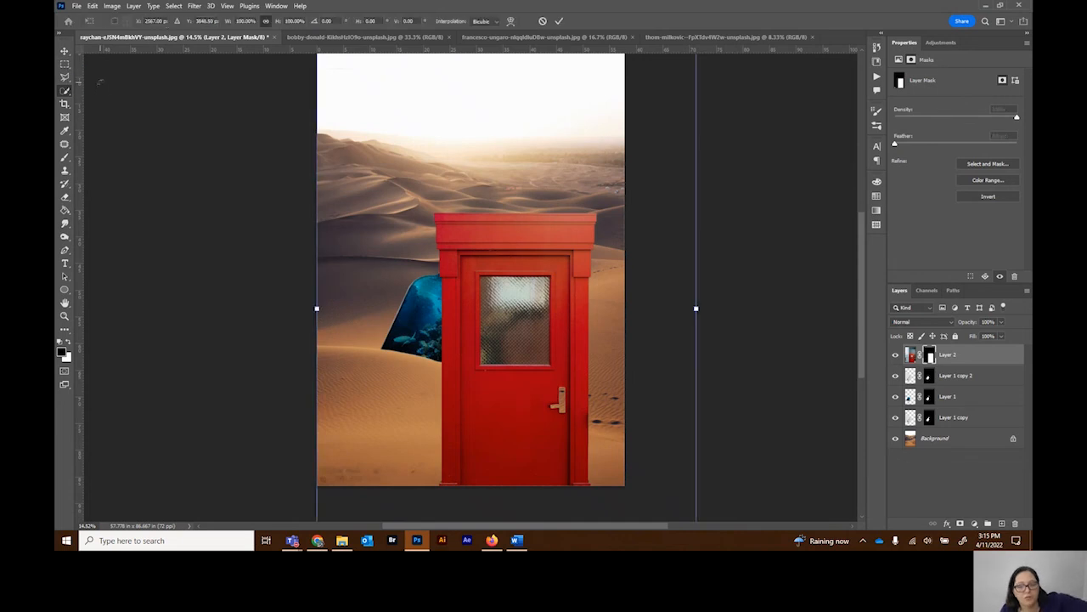
{"action": "left_click_drag", "start_coordinate": [696, 309], "coordinate": [369, 245]}
{"action": "left_click_drag", "start_coordinate": [350, 294], "coordinate": [470, 292]}
{"action": "left_click_drag", "start_coordinate": [424, 344], "coordinate": [427, 350]}
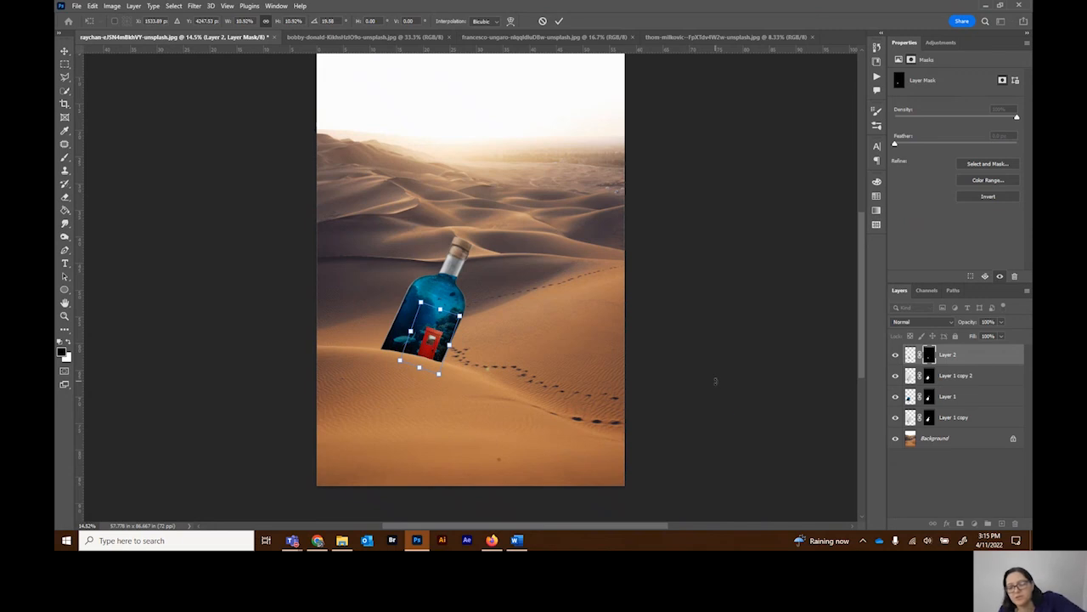
Step: Refine the door's placement so its base overlaps the dune edge, rotate it to about 23°, and apply the transform
{"action": "key", "text": "ctrl+plus"}
{"action": "key", "text": "ctrl+plus"}
{"action": "key", "text": "ctrl+plus"}
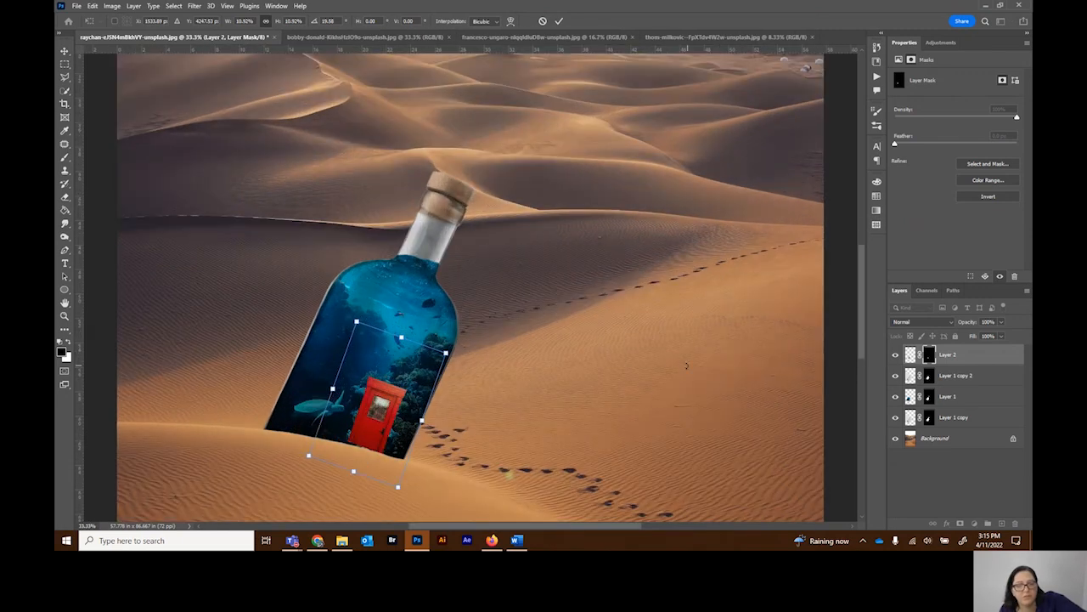
{"action": "key", "text": "ctrl+plus"}
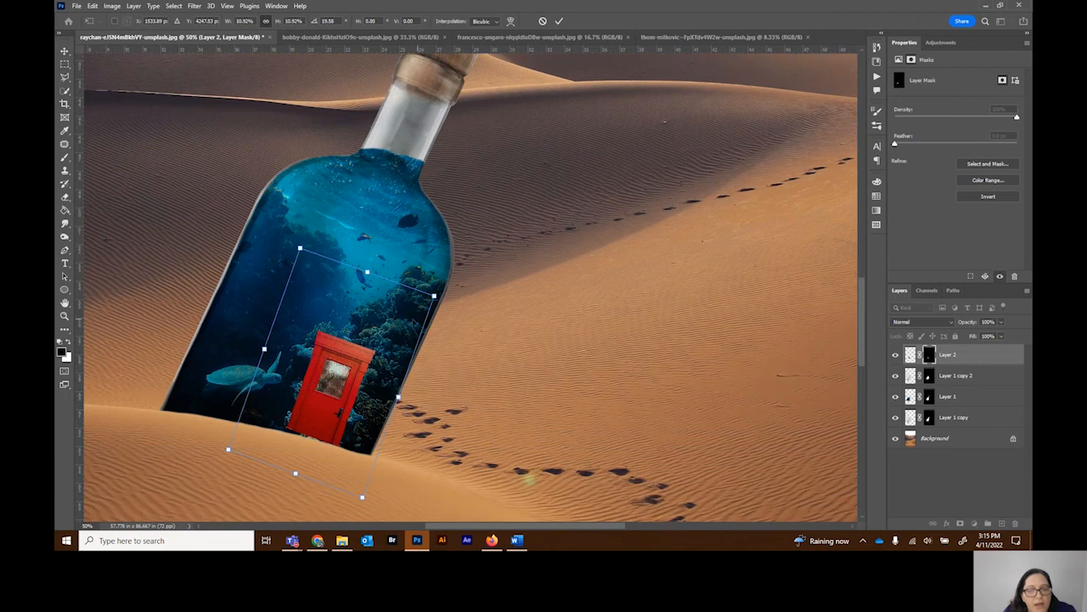
{"action": "scroll", "coordinate": [321, 418], "scroll_direction": "down", "scroll_amount": 1}
{"action": "left_click_drag", "start_coordinate": [321, 419], "coordinate": [322, 424]}
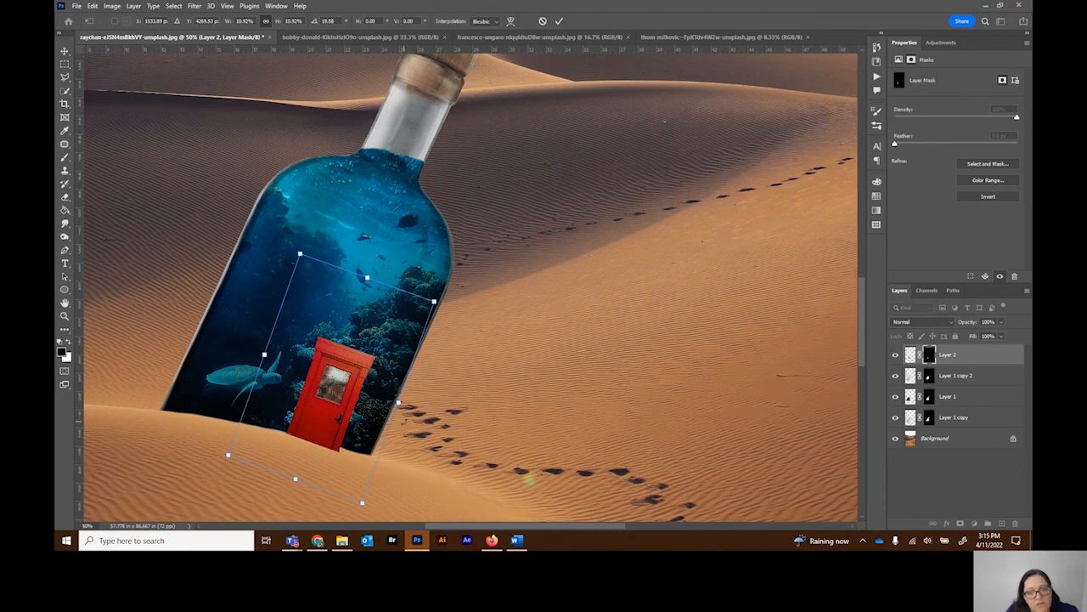
{"action": "left_click_drag", "start_coordinate": [450, 302], "coordinate": [452, 311]}
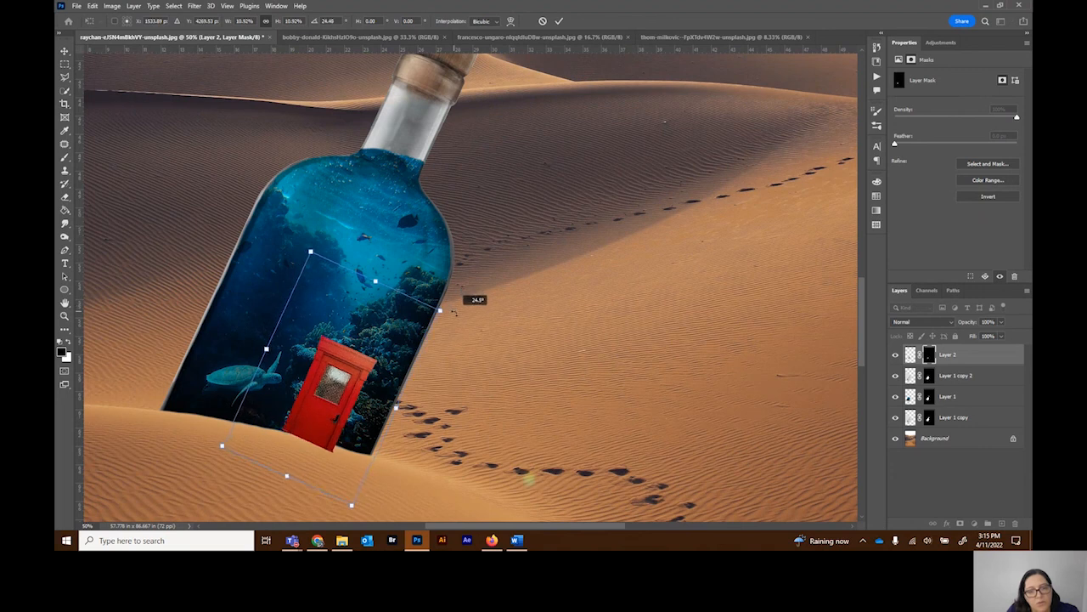
{"action": "left_click_drag", "start_coordinate": [317, 430], "coordinate": [323, 440]}
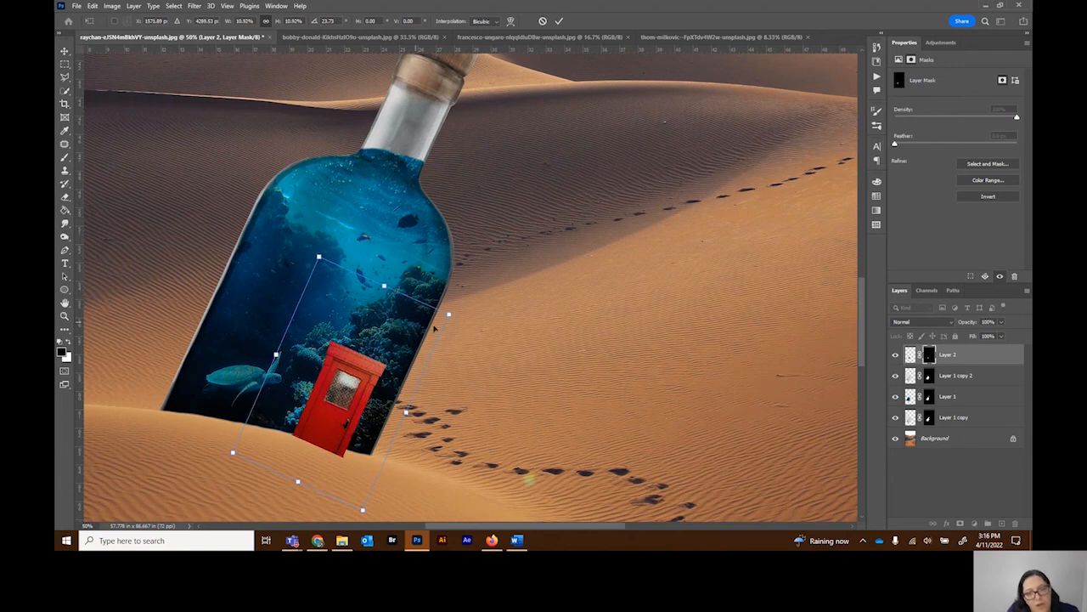
{"action": "left_click_drag", "start_coordinate": [462, 315], "coordinate": [463, 313]}
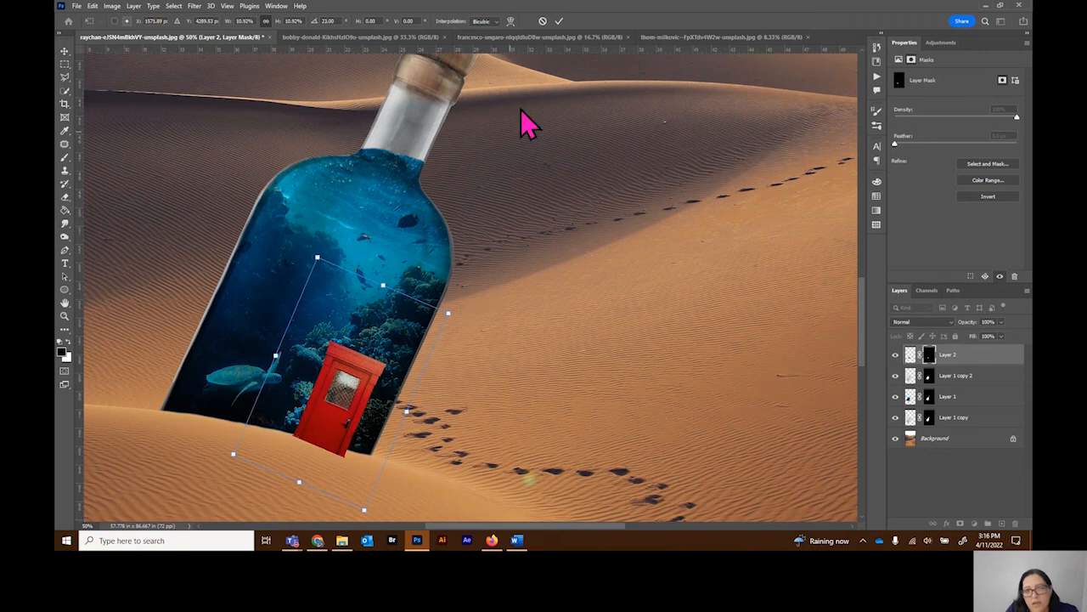
{"action": "left_click", "coordinate": [558, 20]}
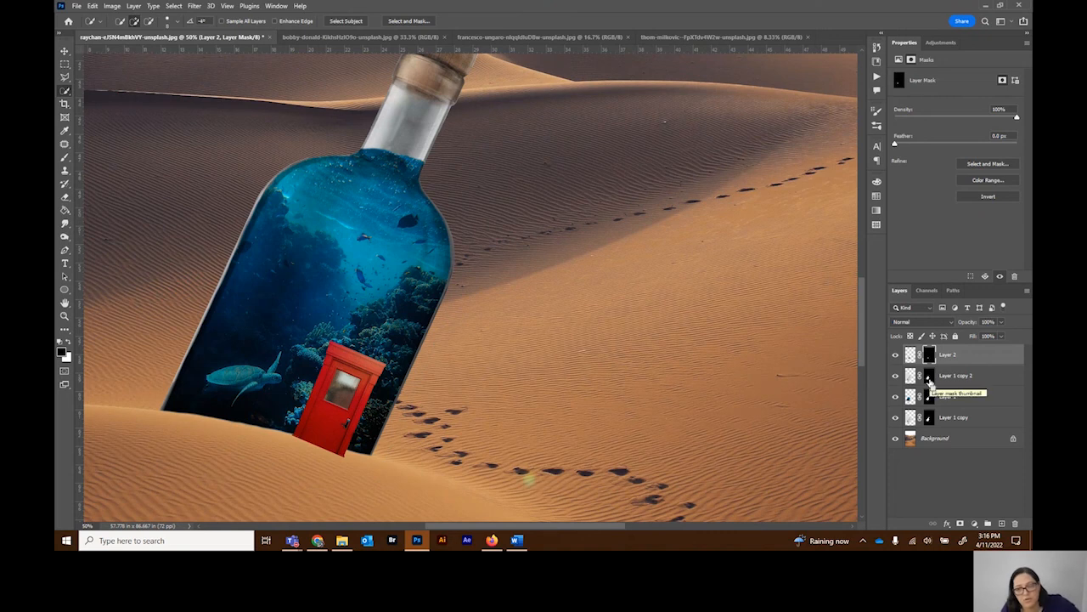
Step: Hide the door's base below the dune line by painting black on Layer 2's mask, using the inverted Layer 1 copy 2 mask selection
{"action": "left_click", "coordinate": [930, 380], "text": "ctrl"}
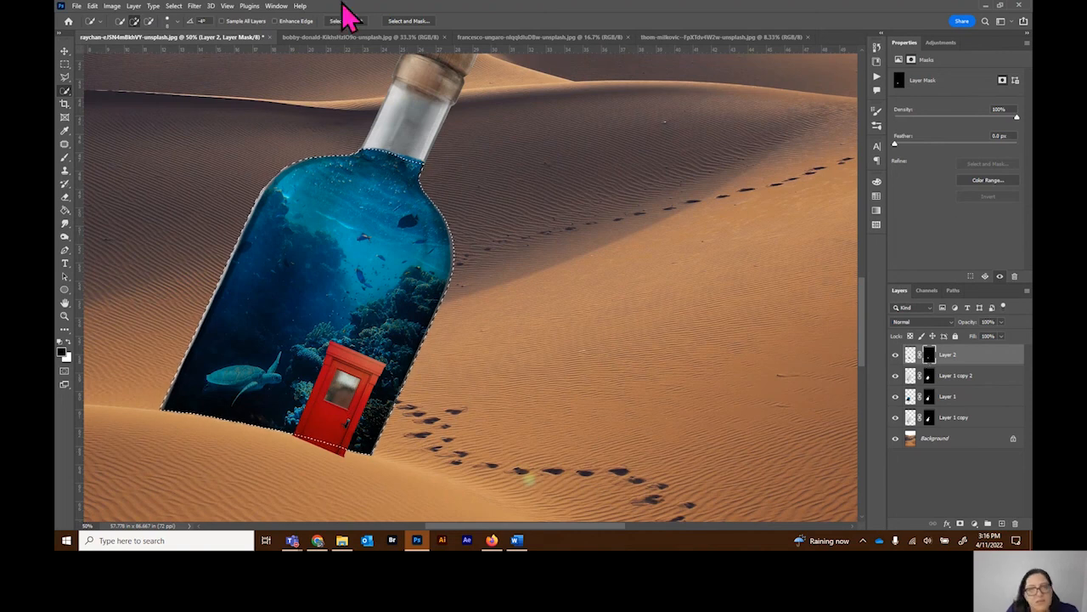
{"action": "left_click", "coordinate": [174, 7]}
{"action": "left_click", "coordinate": [186, 47]}
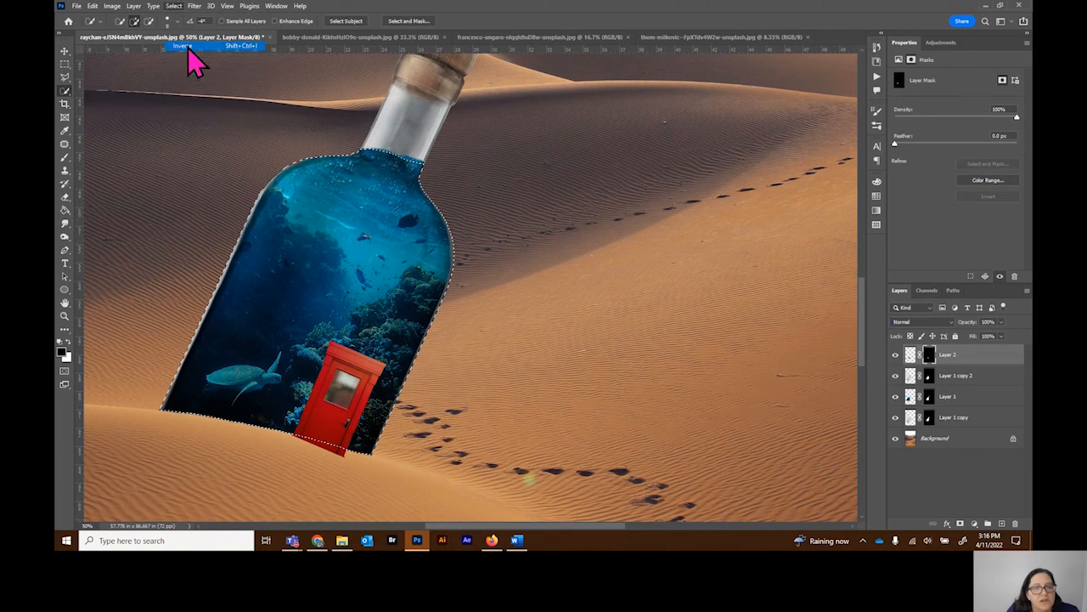
{"action": "left_click", "coordinate": [64, 157]}
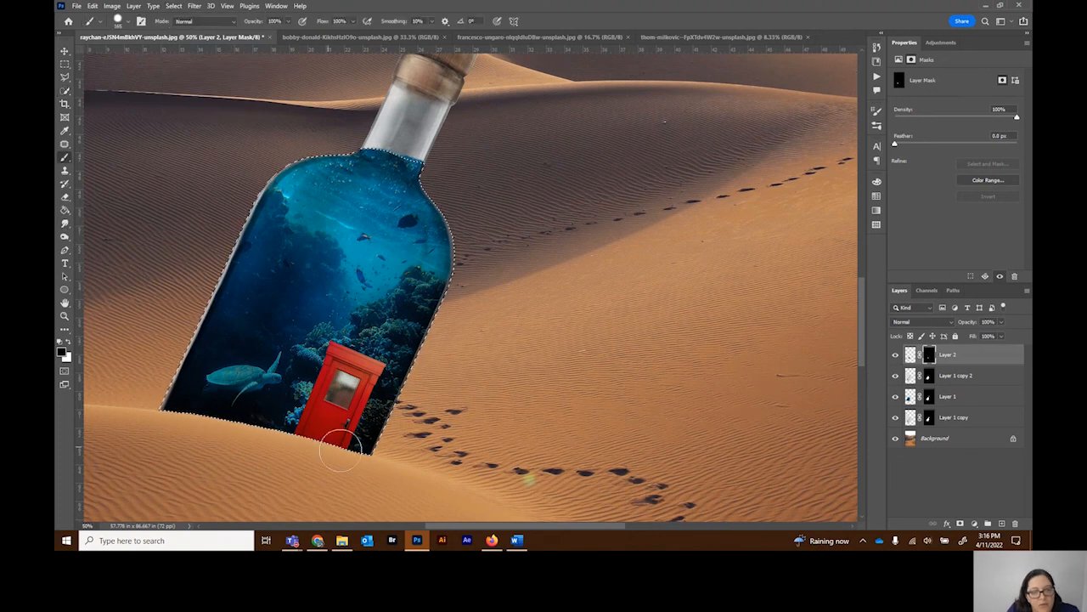
{"action": "key", "text": "ctrl+d"}
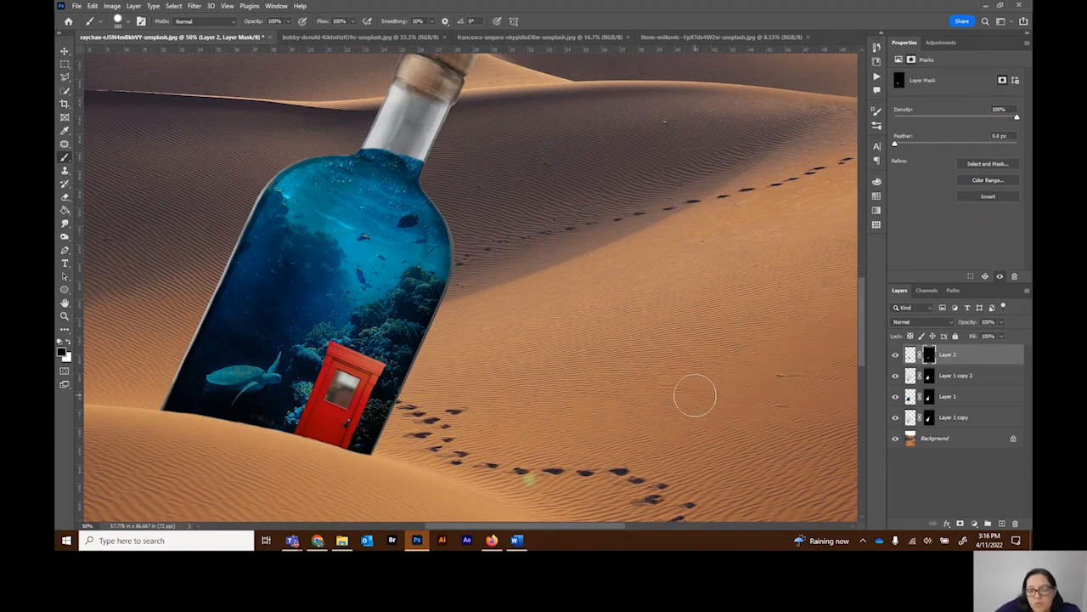
Step: Crop the composite to 8.5 x 11 in at 300 px/in, framing the bottle and dunes with less sky and foreground
{"action": "key", "text": "ctrl+minus"}
{"action": "key", "text": "ctrl+minus"}
{"action": "key", "text": "ctrl+minus"}
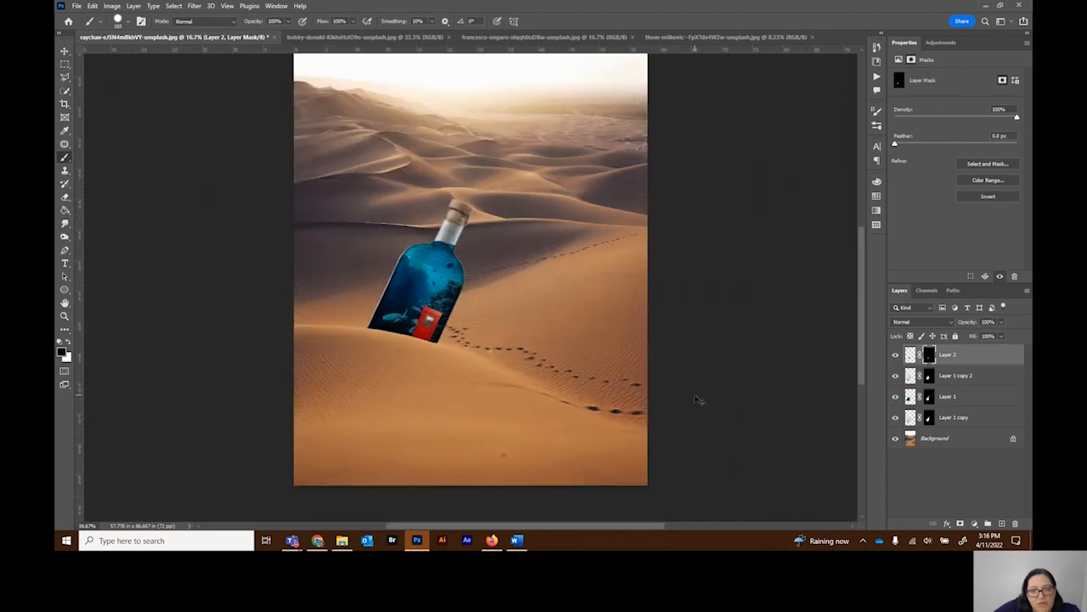
{"action": "key", "text": "ctrl+minus"}
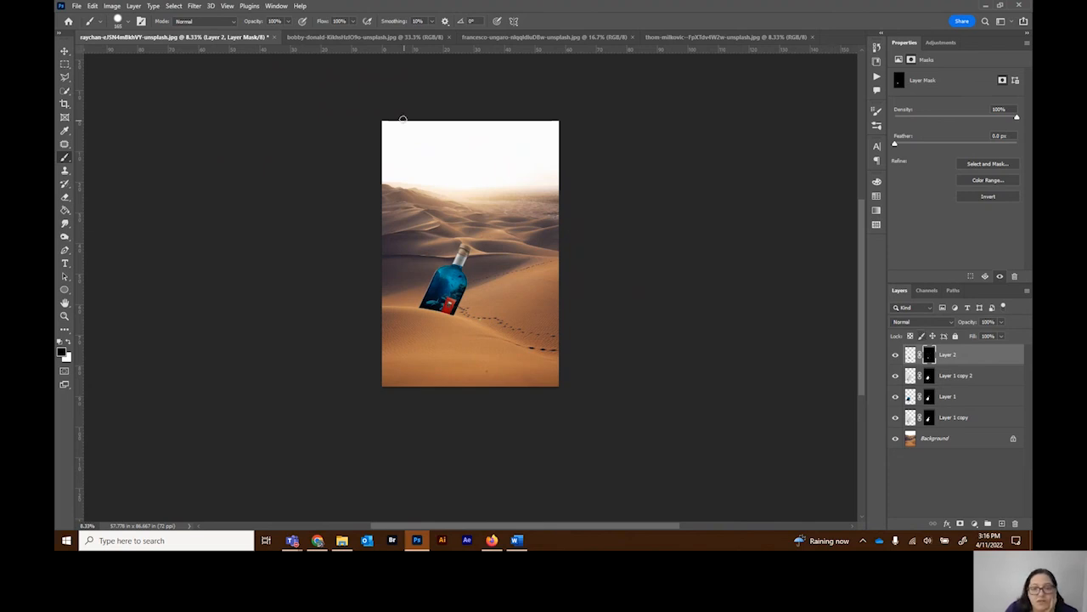
{"action": "left_click", "coordinate": [63, 106]}
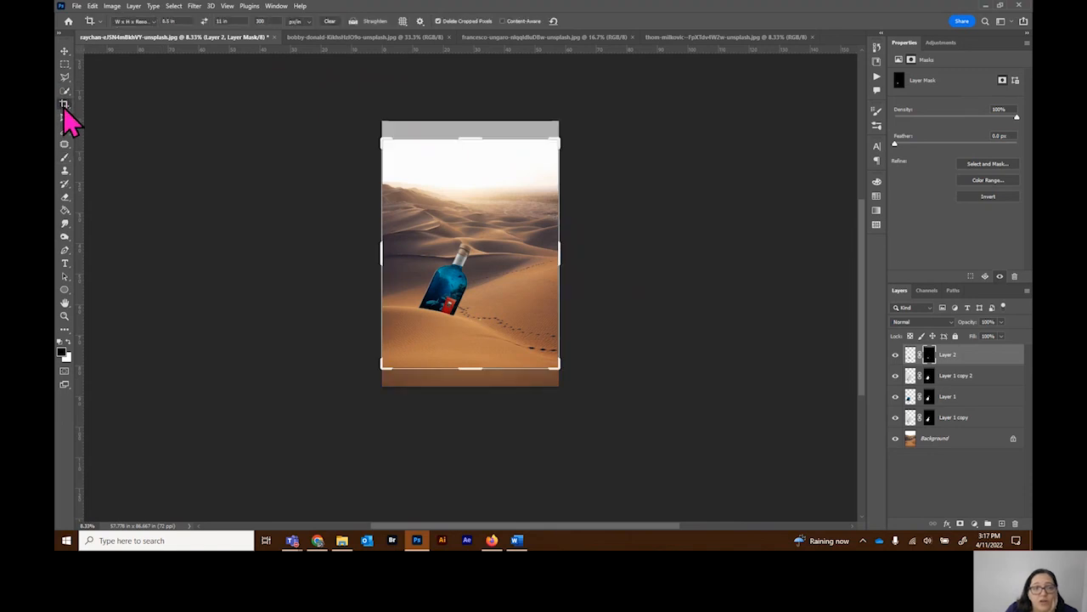
{"action": "left_click_drag", "start_coordinate": [381, 138], "coordinate": [400, 165]}
{"action": "mouse_move", "coordinate": [550, 350]}
{"action": "left_mouse_down"}
{"action": "mouse_move", "coordinate": [547, 323]}
{"action": "mouse_move", "coordinate": [514, 274]}
{"action": "mouse_move", "coordinate": [504, 289]}
{"action": "mouse_move", "coordinate": [535, 338]}
{"action": "left_mouse_up"}
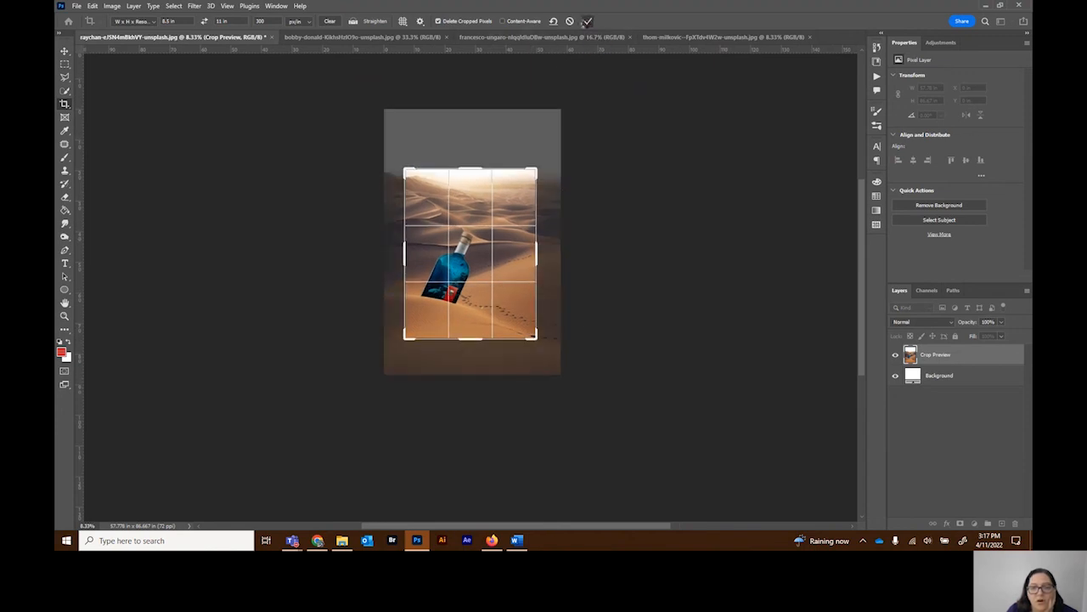
{"action": "left_click", "coordinate": [586, 21]}
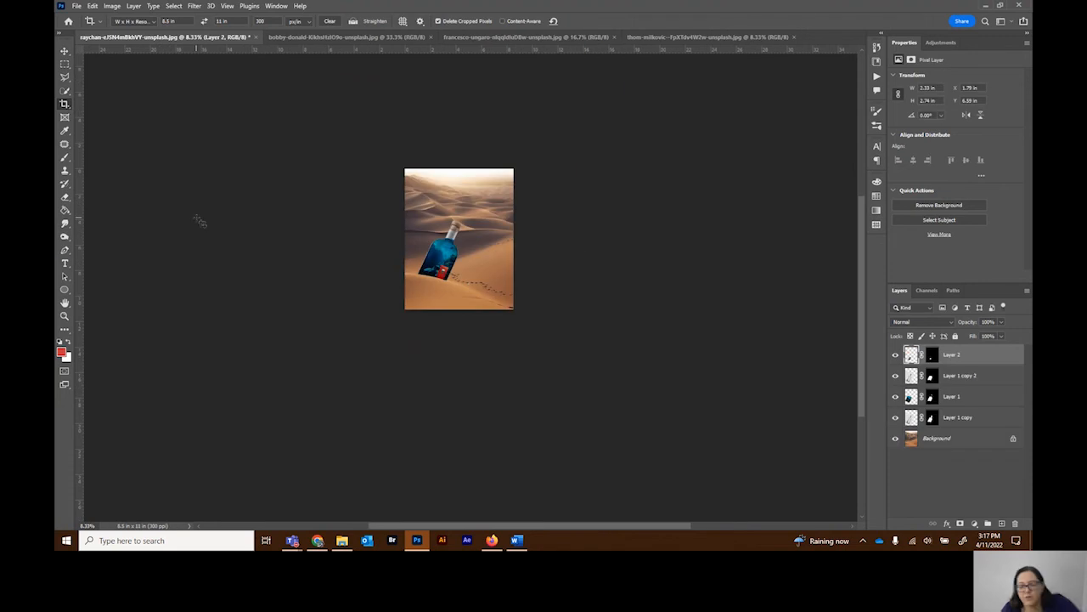
{"action": "key", "text": "ctrl+0"}
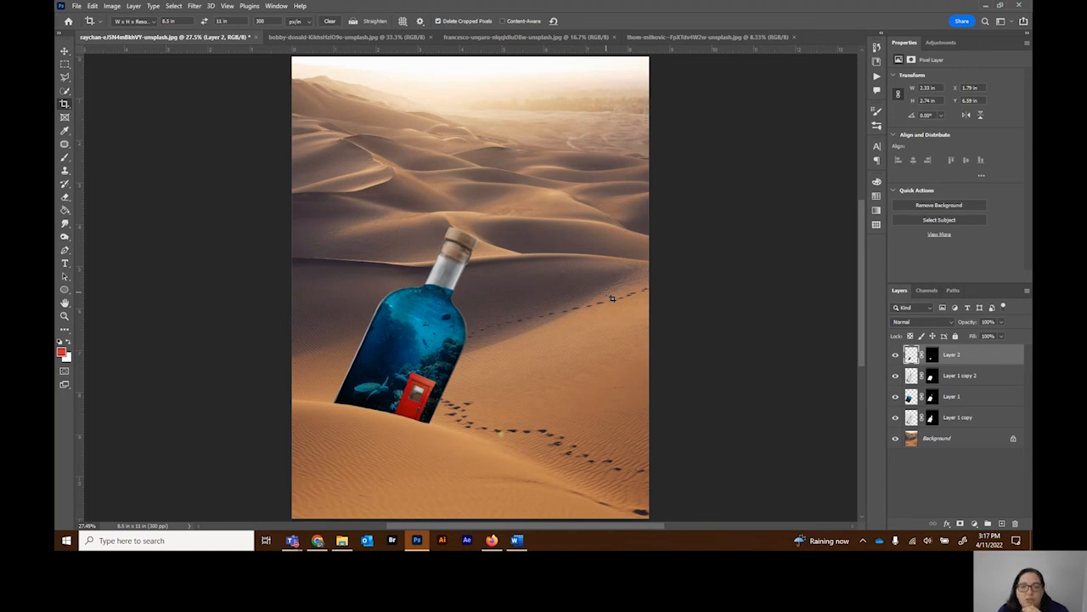
Step: In File Explorer, open the finished Lesson 2 JPG composite under SCC ideas > 120 > 2 Photo Editing - Ps and examine it
{"action": "left_click", "coordinate": [343, 544]}
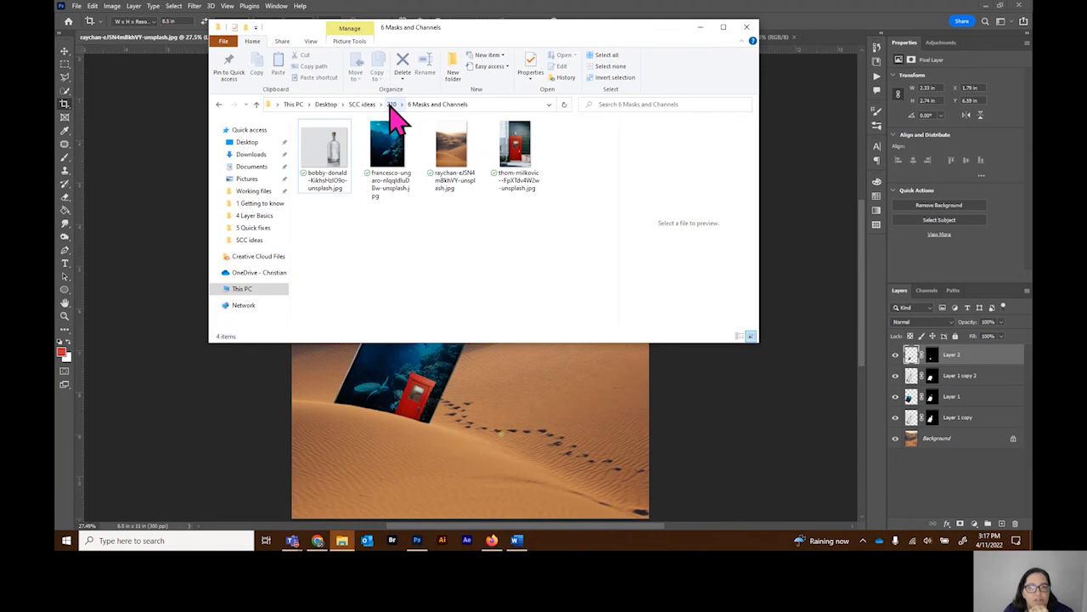
{"action": "left_click", "coordinate": [364, 104]}
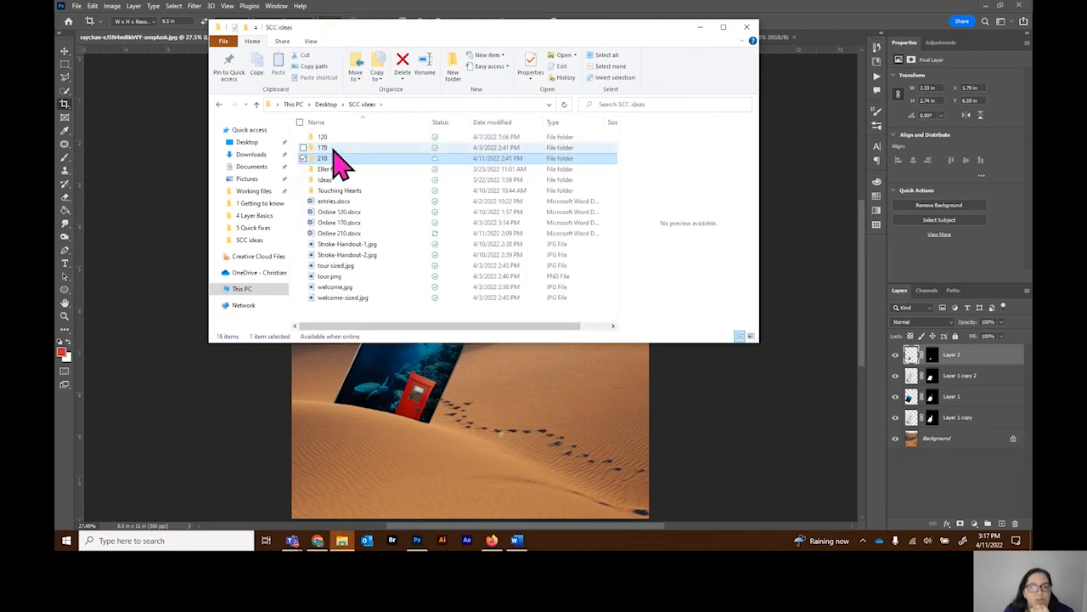
{"action": "double_click", "coordinate": [336, 138]}
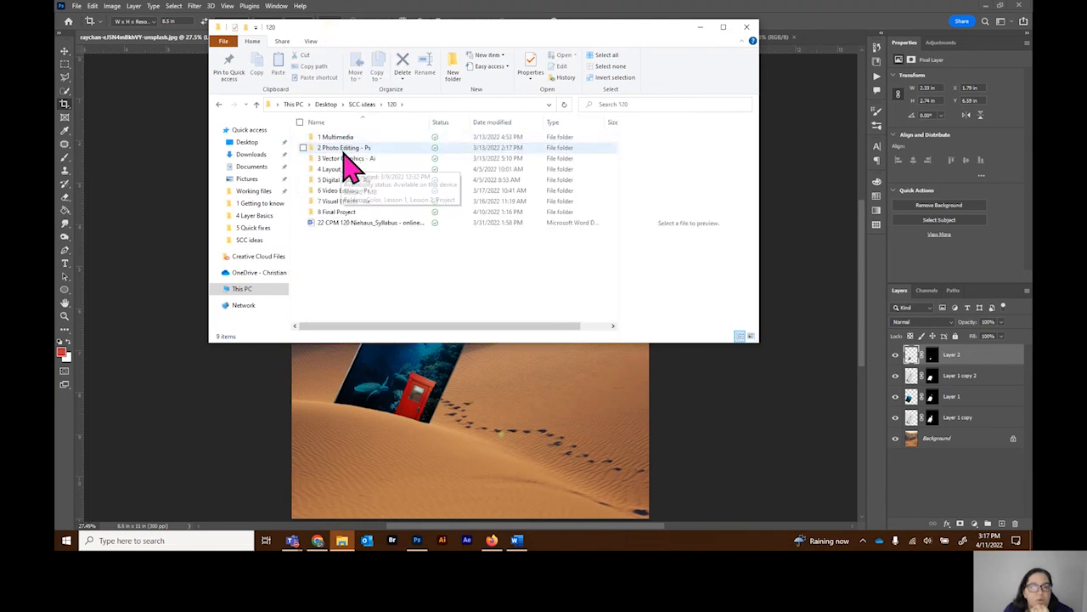
{"action": "double_click", "coordinate": [355, 154]}
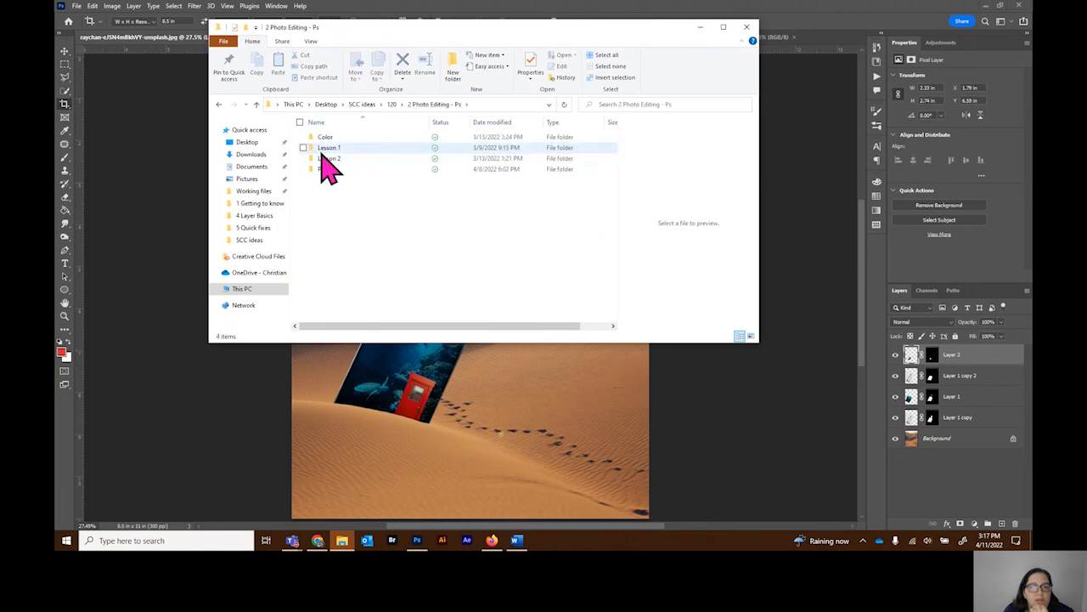
{"action": "double_click", "coordinate": [333, 166]}
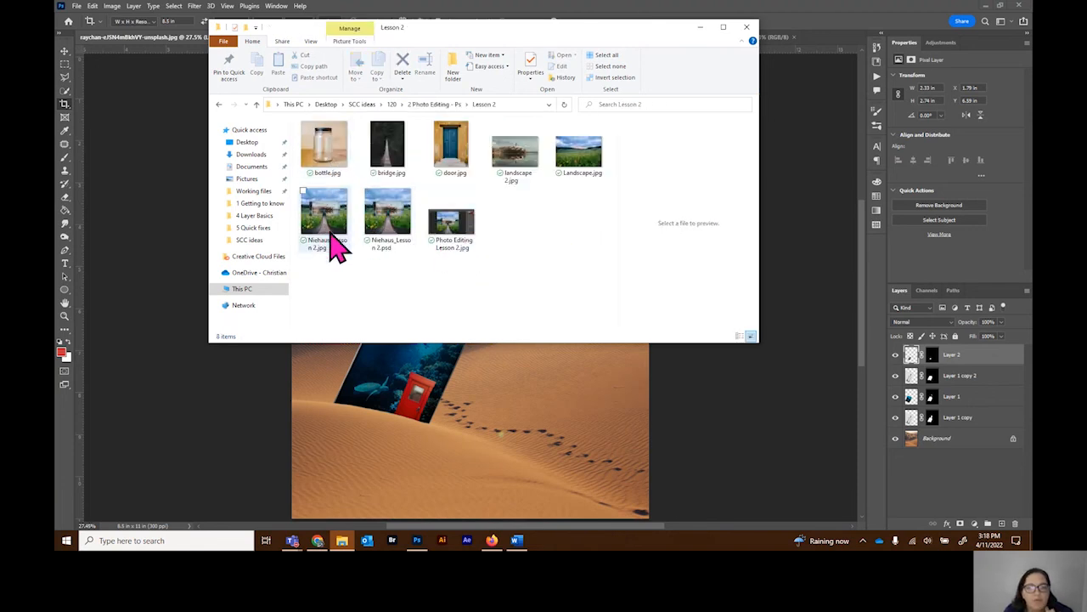
{"action": "left_click", "coordinate": [327, 225]}
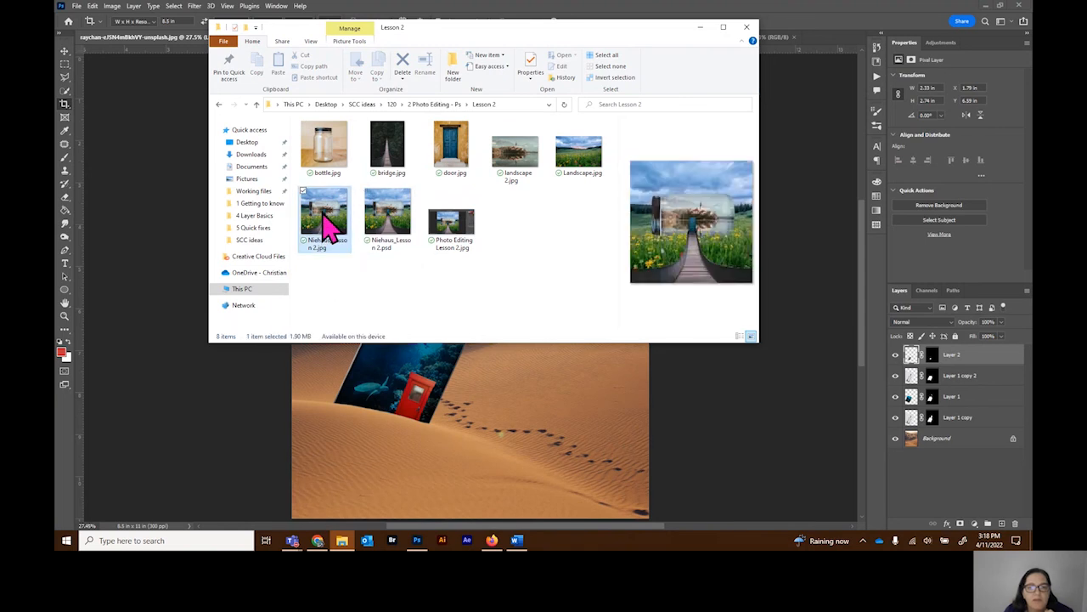
{"action": "double_click", "coordinate": [327, 225]}
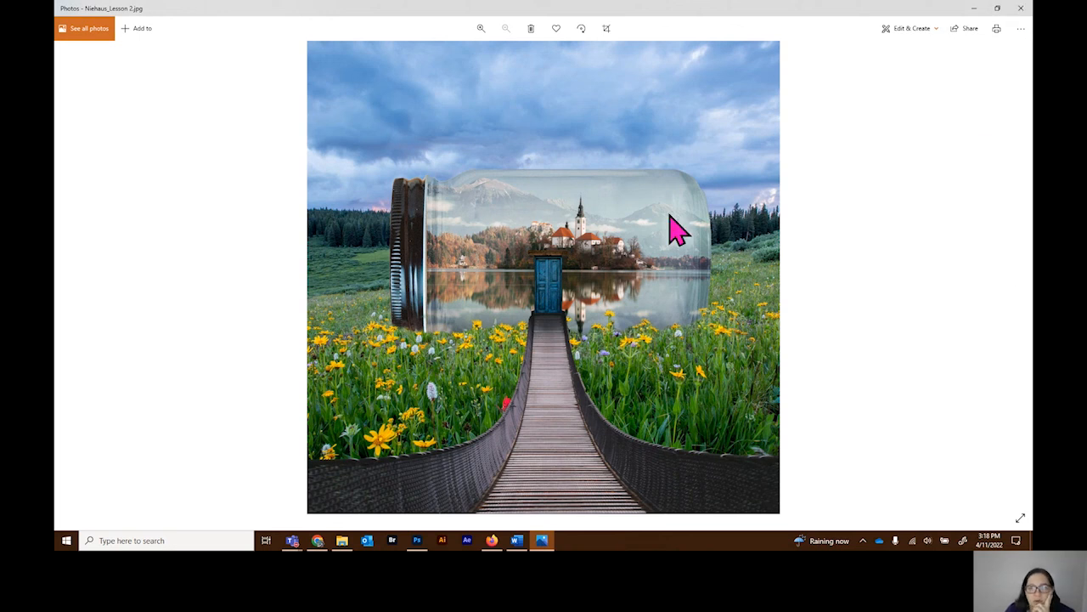
{"action": "left_click", "coordinate": [1024, 10]}
Step: Browse to the Ideas folder inside SCC ideas and examine the giant soda can composite
{"action": "left_click", "coordinate": [445, 104]}
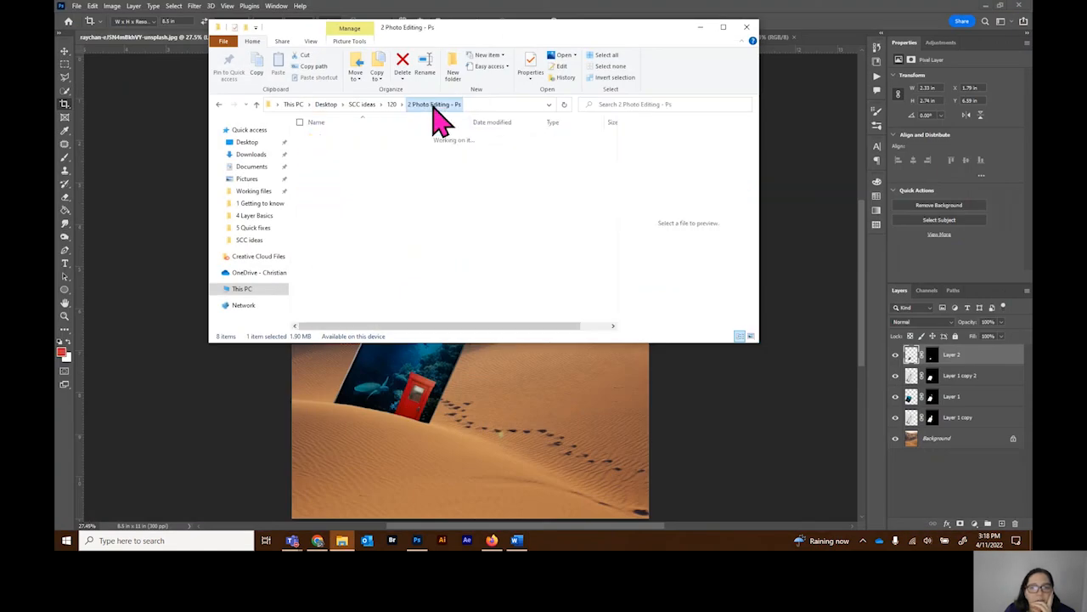
{"action": "left_click", "coordinate": [393, 104]}
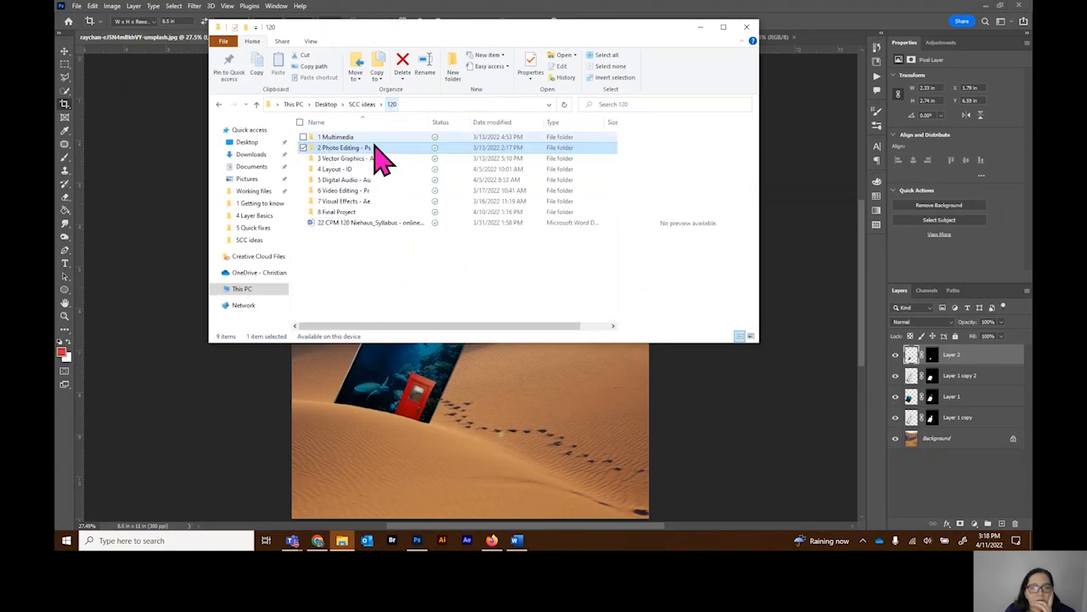
{"action": "left_click", "coordinate": [366, 104]}
{"action": "double_click", "coordinate": [331, 180]}
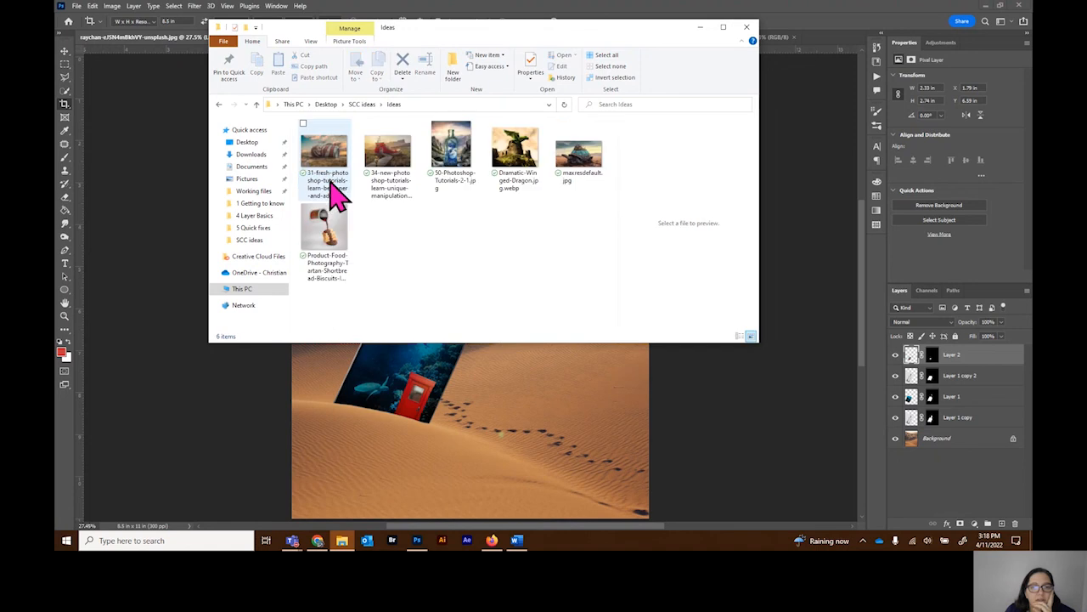
{"action": "left_click", "coordinate": [335, 168]}
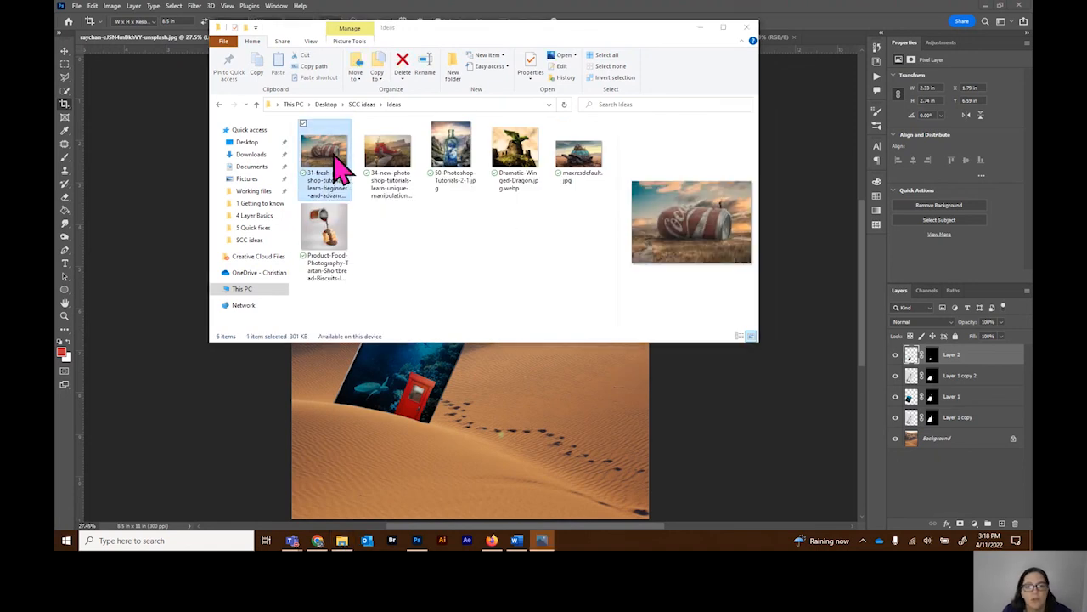
{"action": "double_click", "coordinate": [333, 158]}
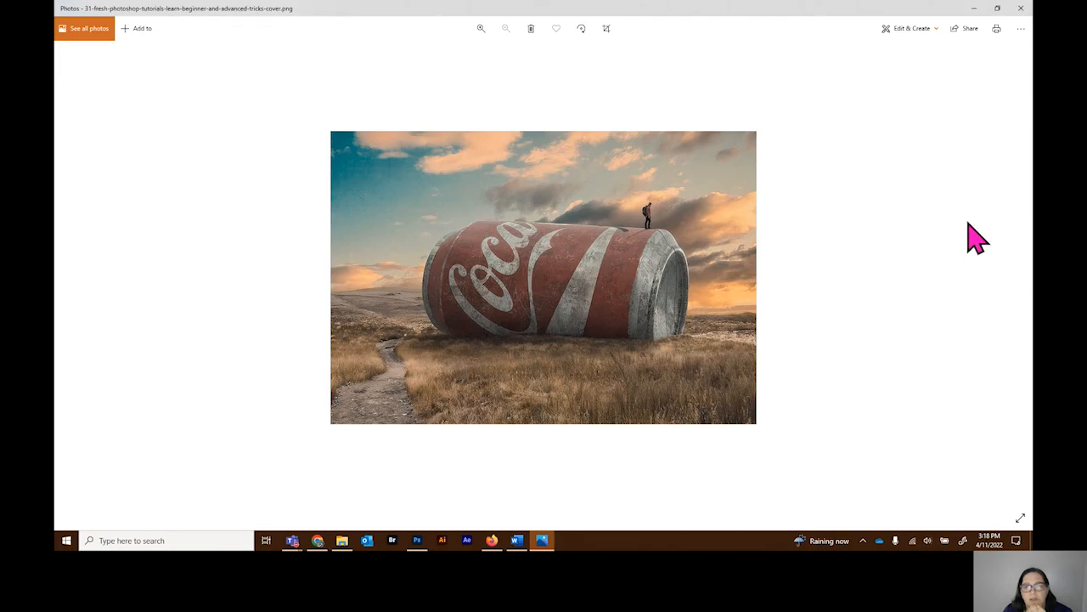
{"action": "left_click", "coordinate": [1022, 10]}
Step: Examine the overgrown bottle, red sneaker house and tortoise composites in the Ideas folder, and return to Photoshop
{"action": "left_click", "coordinate": [449, 160]}
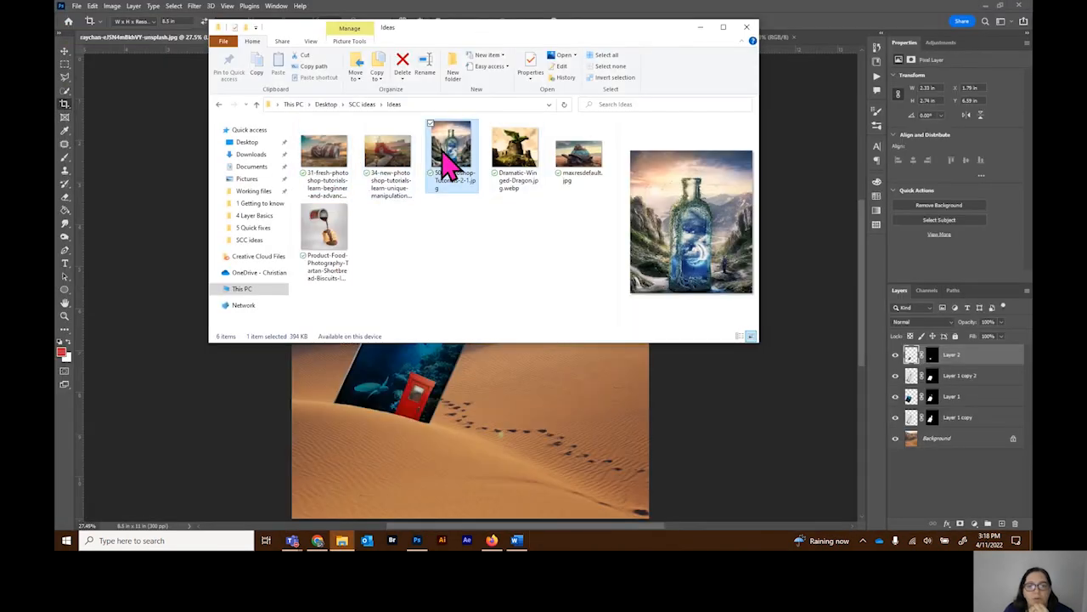
{"action": "double_click", "coordinate": [440, 156]}
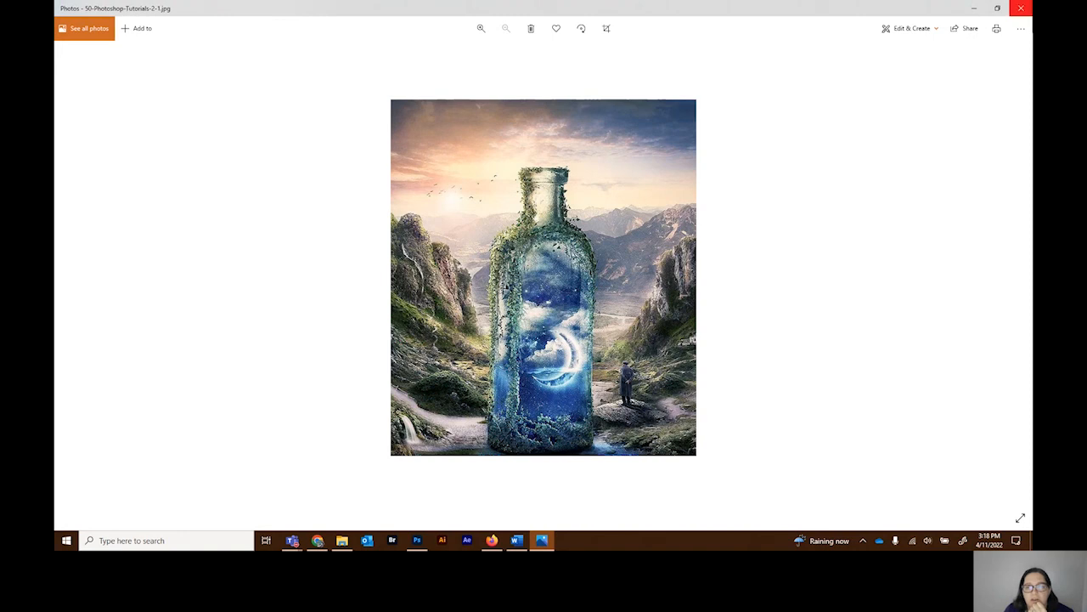
{"action": "left_click", "coordinate": [1022, 10]}
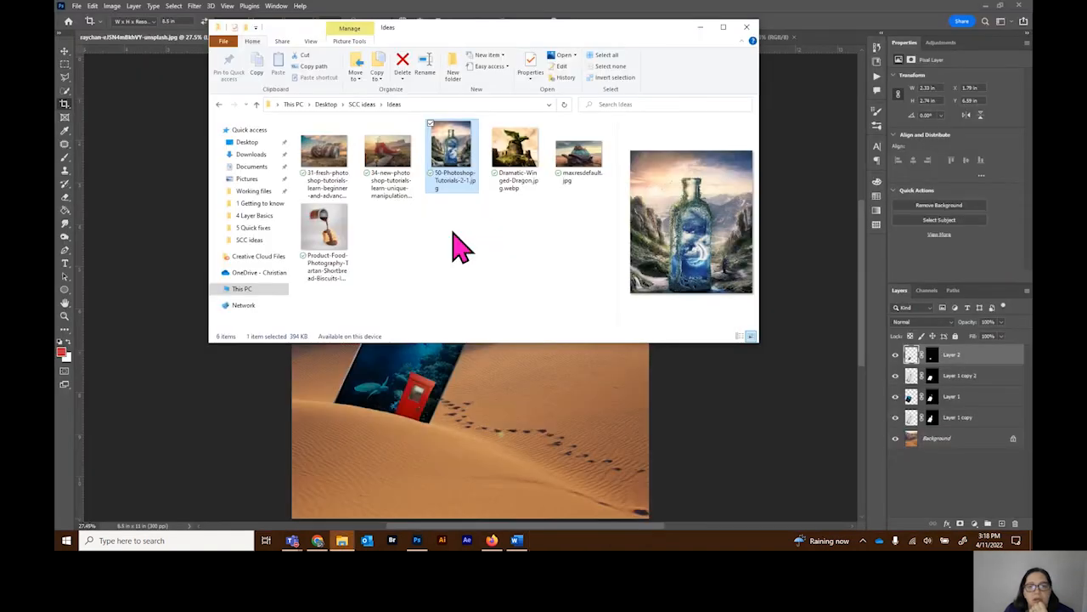
{"action": "double_click", "coordinate": [393, 174]}
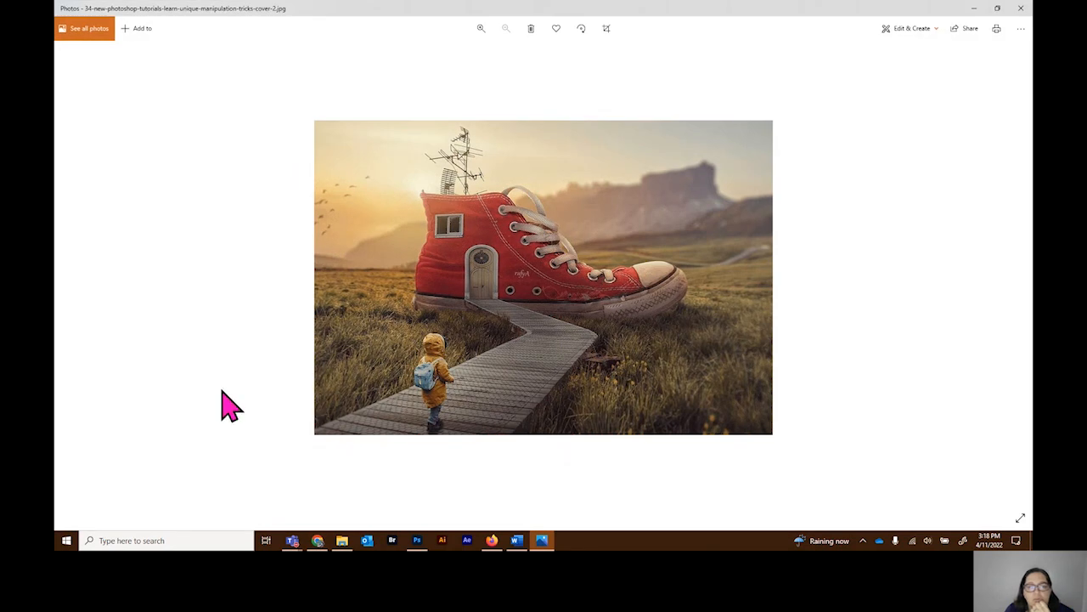
{"action": "left_click", "coordinate": [1022, 10]}
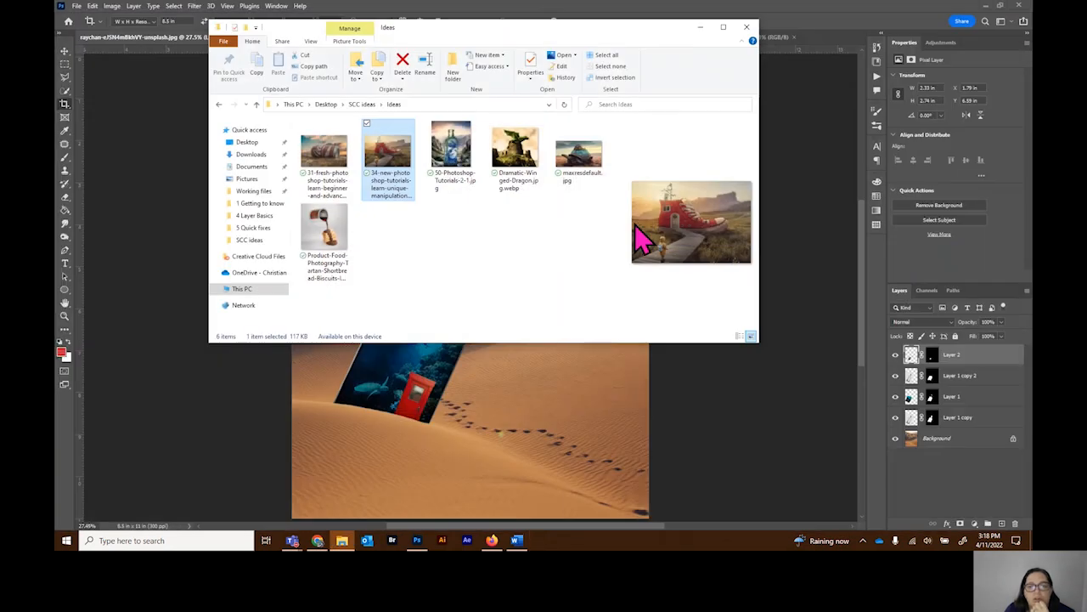
{"action": "double_click", "coordinate": [592, 170]}
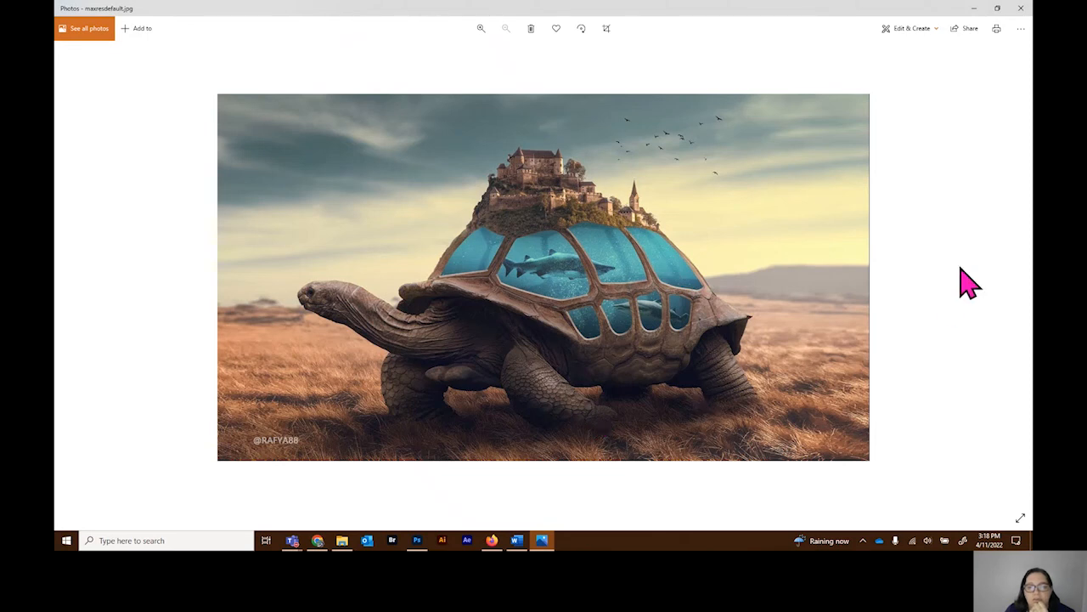
{"action": "left_click", "coordinate": [1020, 9]}
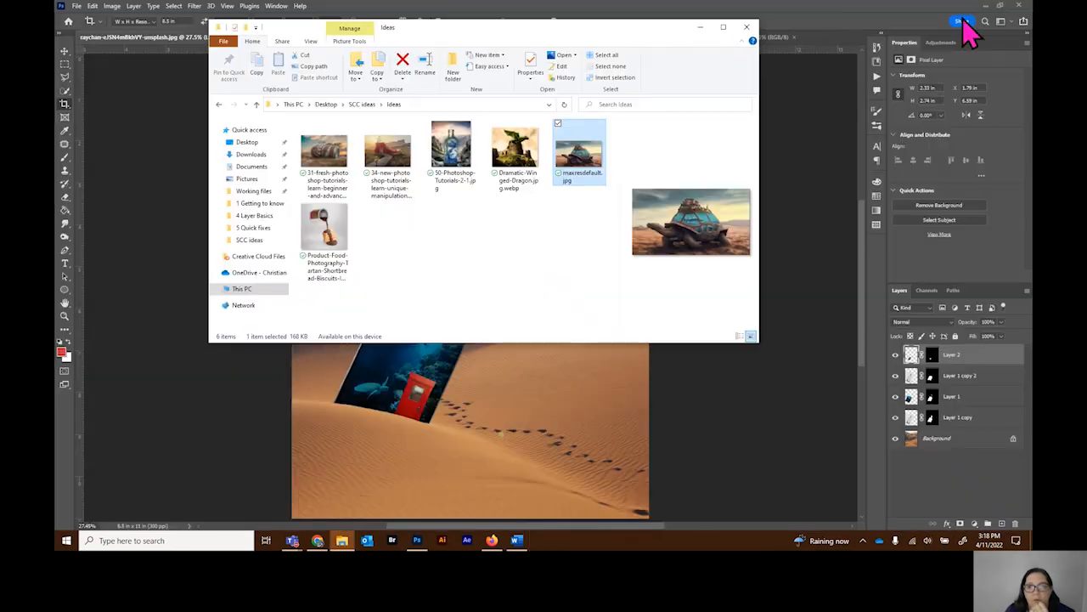
{"action": "left_click", "coordinate": [699, 27]}
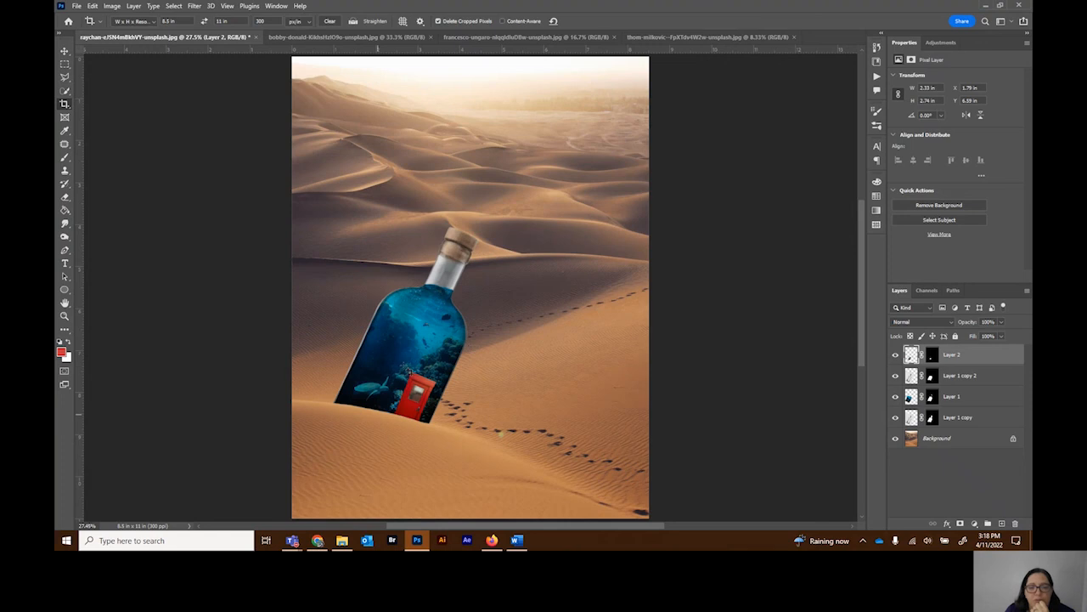